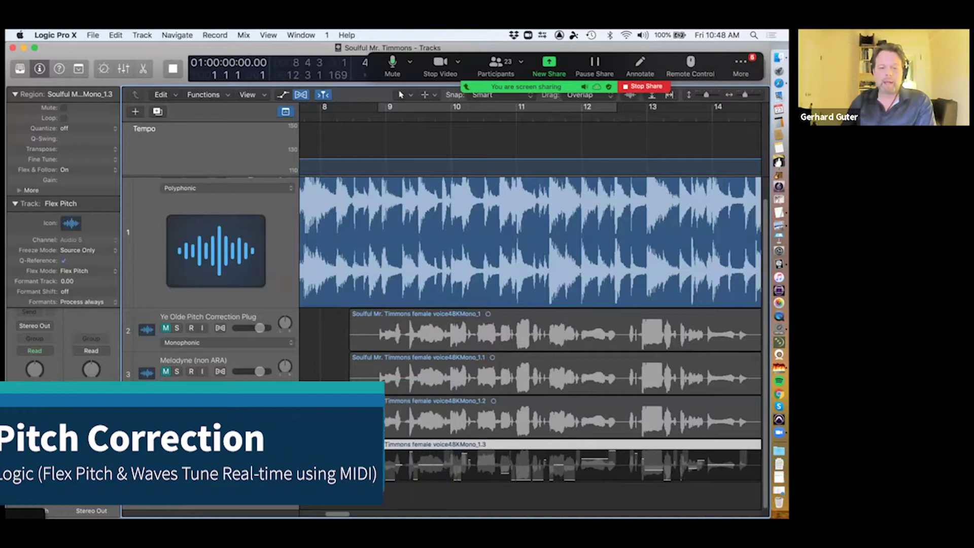
- Toggle the Flex view, the Flex Pitch track's Flex processing and the editor, restoring each one
{"action": "left_click", "coordinate": [301, 94]}
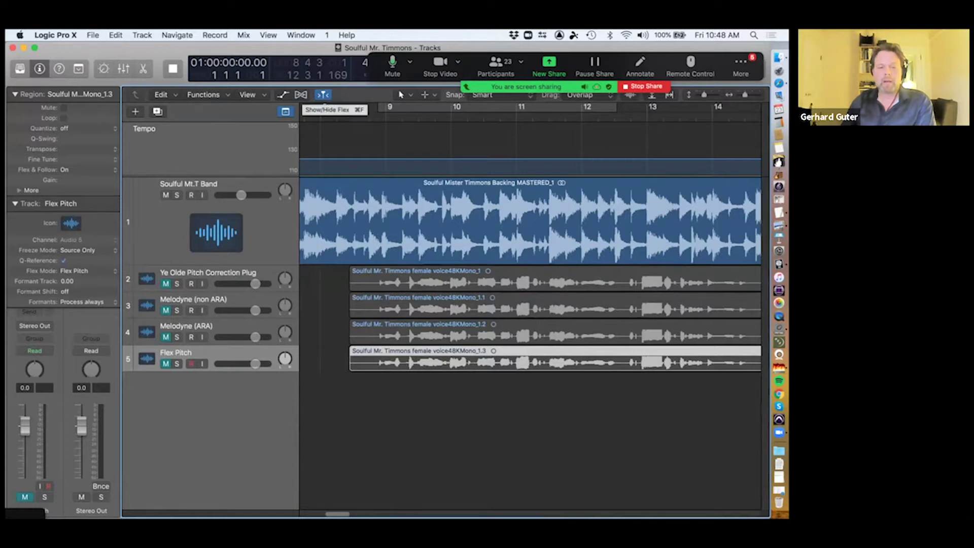
{"action": "left_click", "coordinate": [301, 95]}
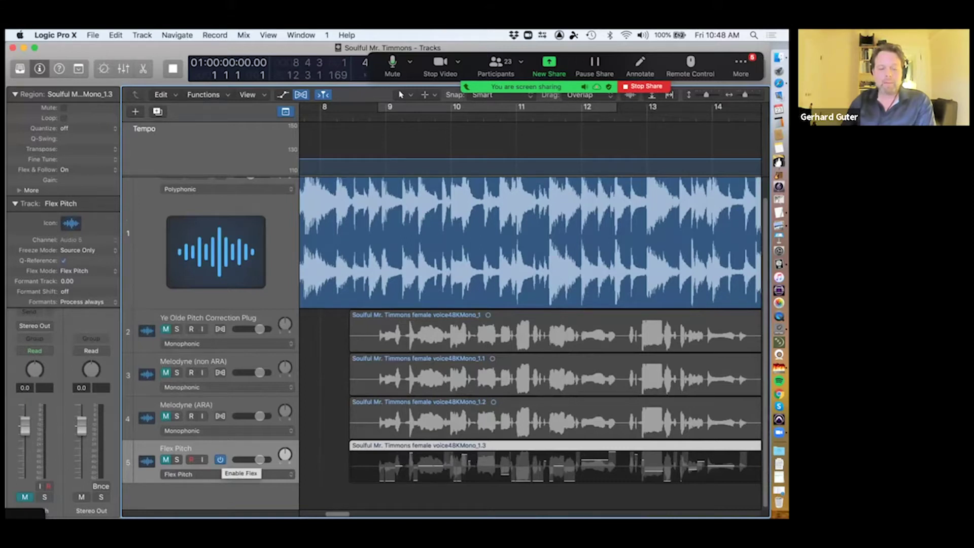
{"action": "left_click", "coordinate": [220, 459]}
{"action": "left_click", "coordinate": [220, 459]}
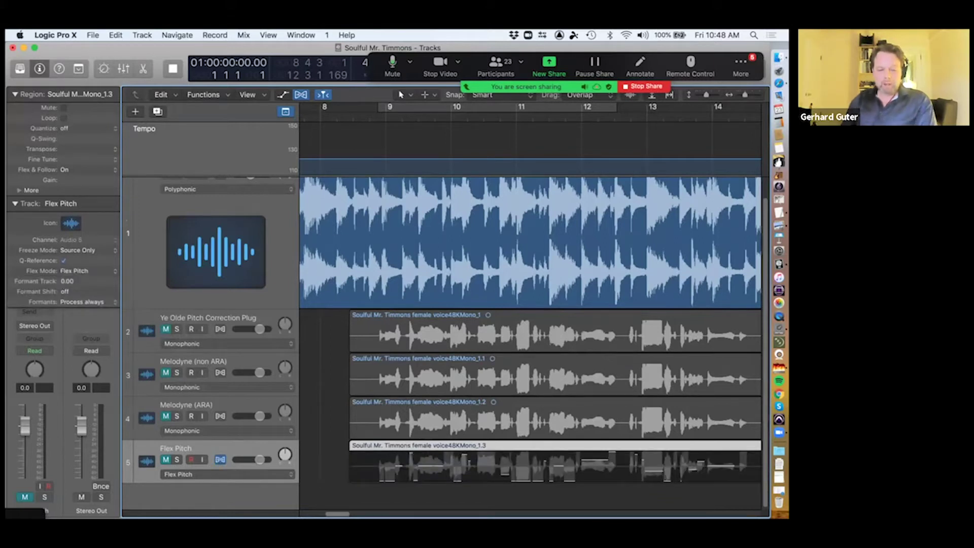
{"action": "key", "text": "e"}
{"action": "key", "text": "e"}
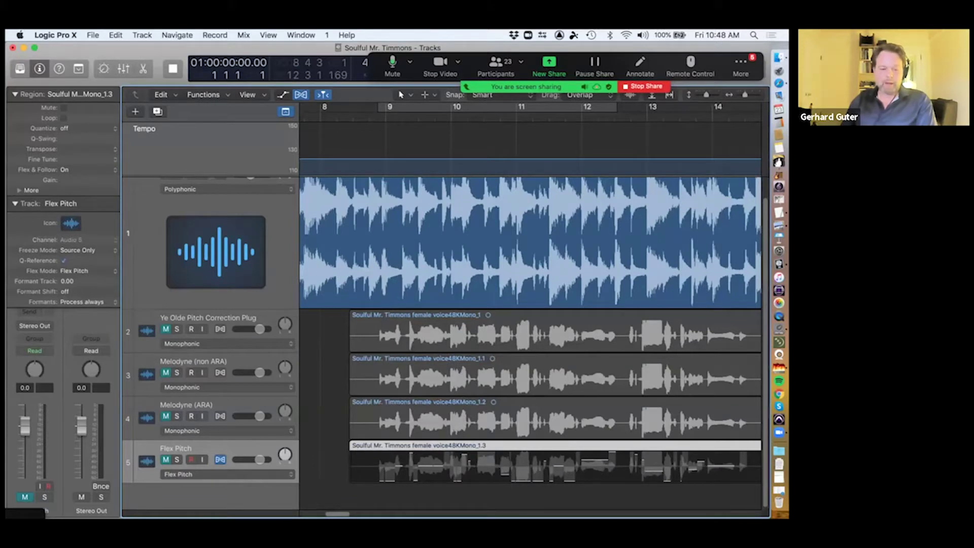
- Increase the height of the Flex Pitch track and unmute it
{"action": "left_click_drag", "start_coordinate": [210, 482], "coordinate": [210, 508]}
{"action": "key", "text": "m"}
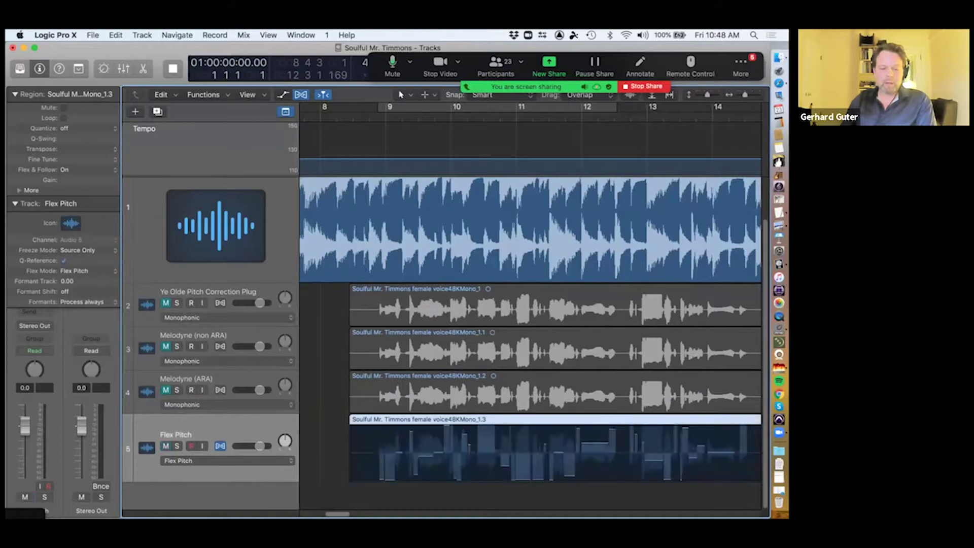
- Play the song, solo the Flex Pitch track to hear the vocal alone, and stop near the end of bar 12
{"action": "key", "text": "space"}
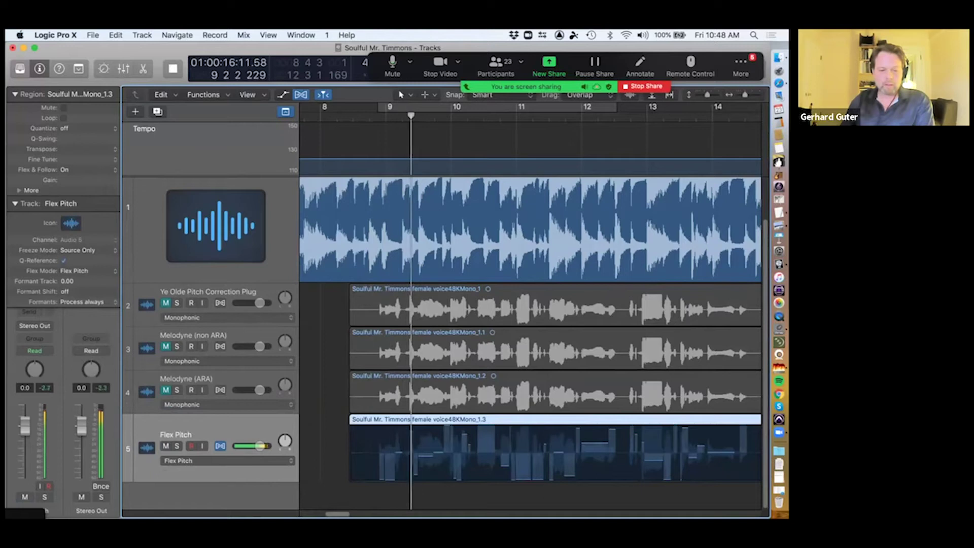
{"action": "key", "text": "s"}
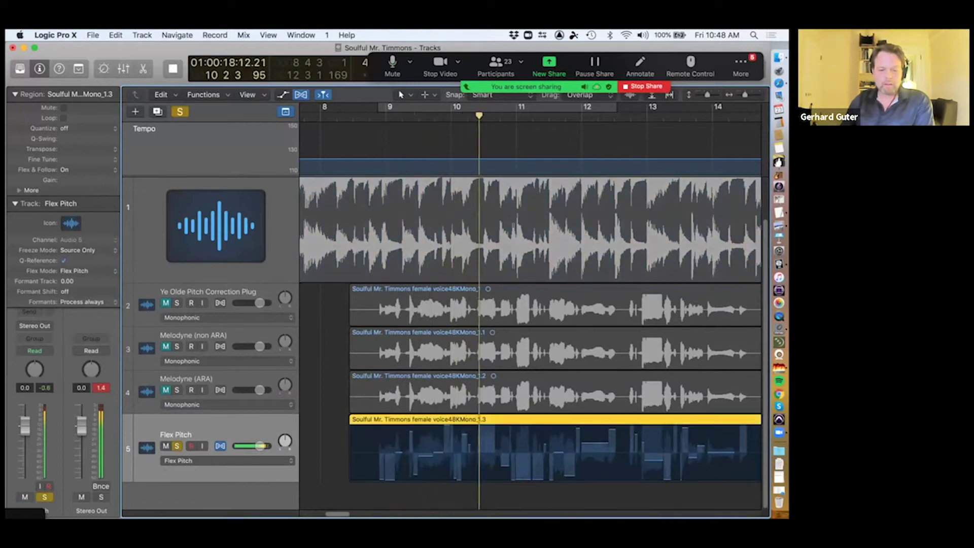
{"action": "key", "text": "super+Right"}
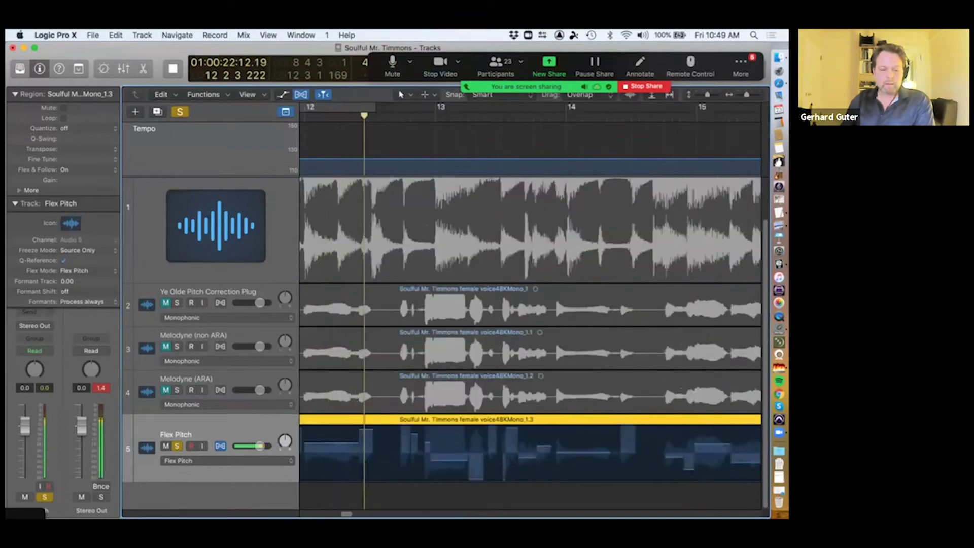
{"action": "key", "text": "space"}
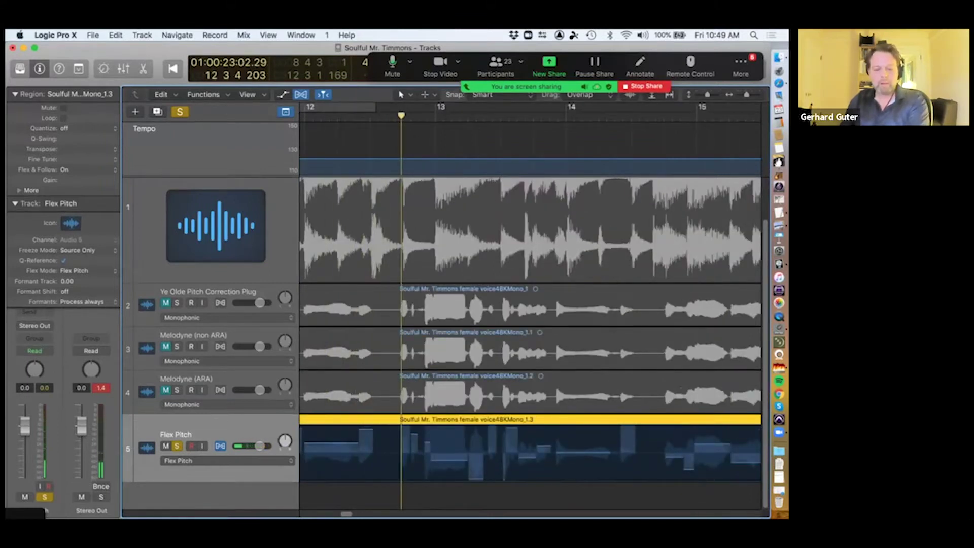
- Turn off Flex on the Flex Pitch track and hide the Flex controls in the Tracks area
{"action": "scroll", "coordinate": [555, 339], "scroll_direction": "left", "scroll_amount": 10}
{"action": "scroll", "coordinate": [555, 339], "scroll_direction": "left", "scroll_amount": 2}
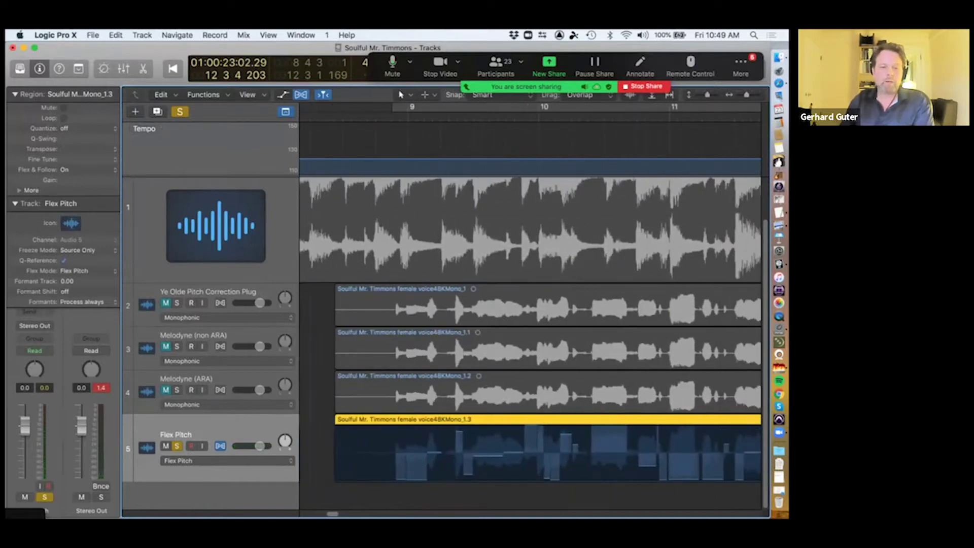
{"action": "left_click", "coordinate": [229, 460]}
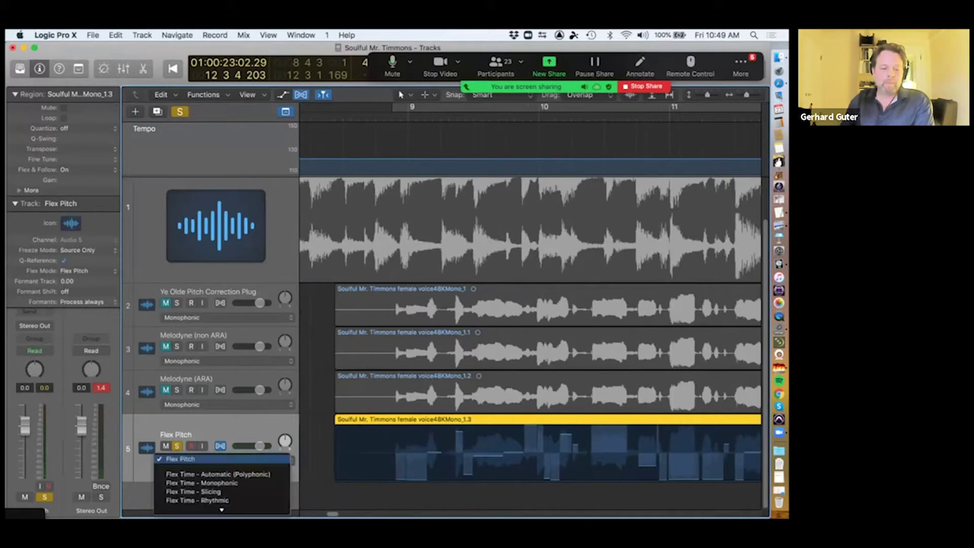
{"action": "left_click", "coordinate": [220, 446]}
{"action": "left_click", "coordinate": [221, 446]}
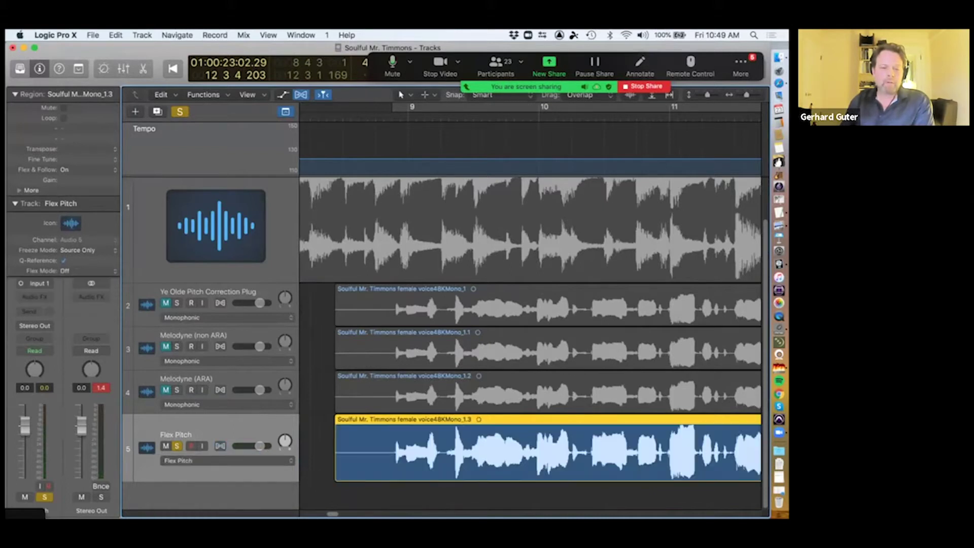
{"action": "key", "text": "super+f"}
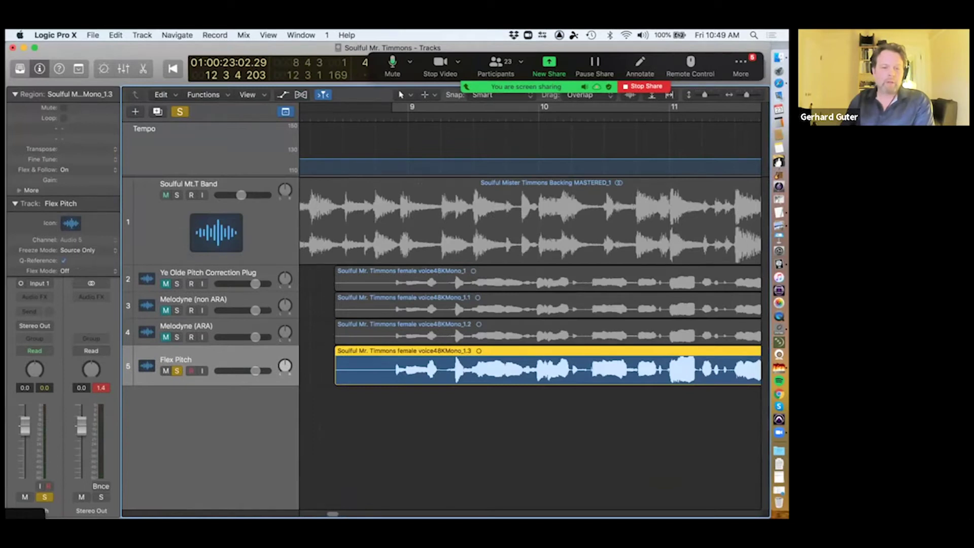
- Show the Flex controls in the Tracks area, enable Flex on the Flex Pitch track and choose the Flex Pitch mode
{"action": "key", "text": "super+f"}
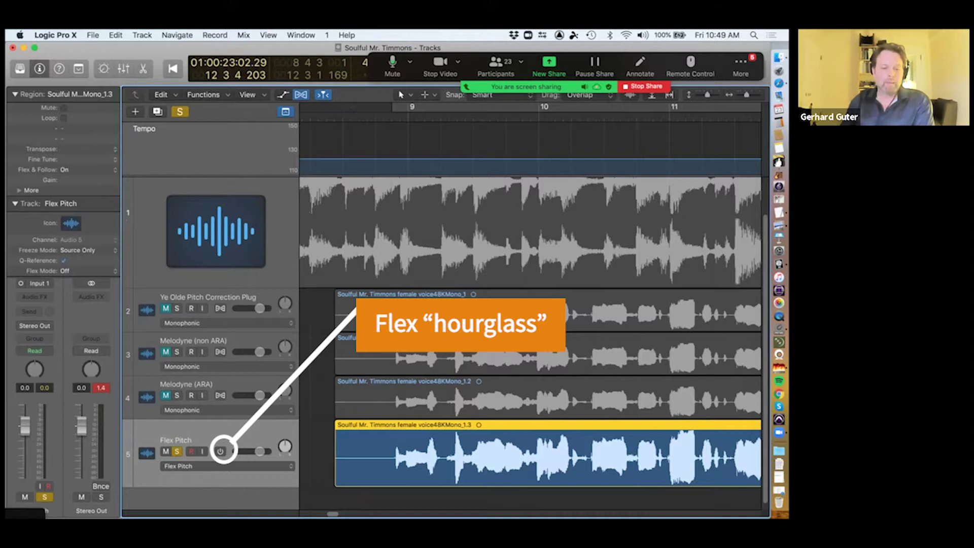
{"action": "left_click", "coordinate": [220, 451]}
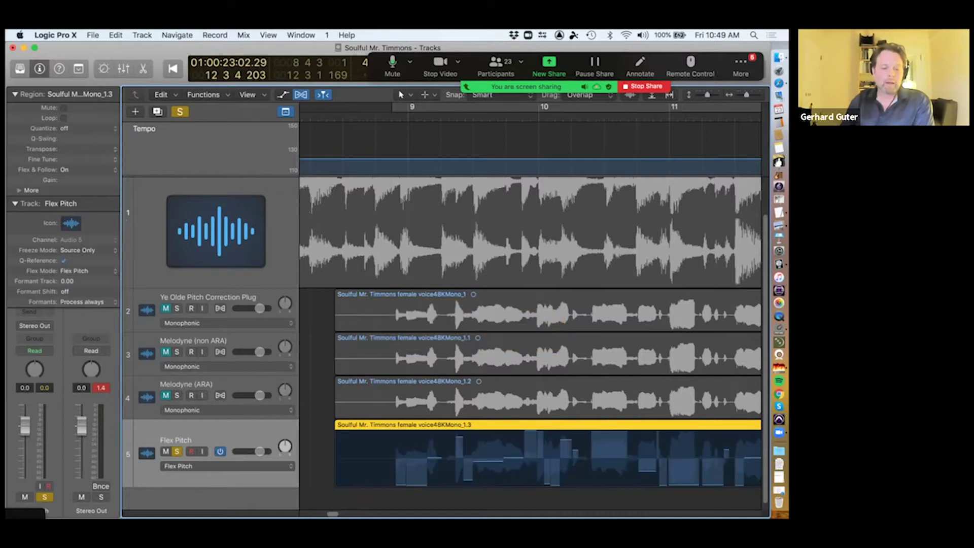
{"action": "left_click", "coordinate": [226, 466]}
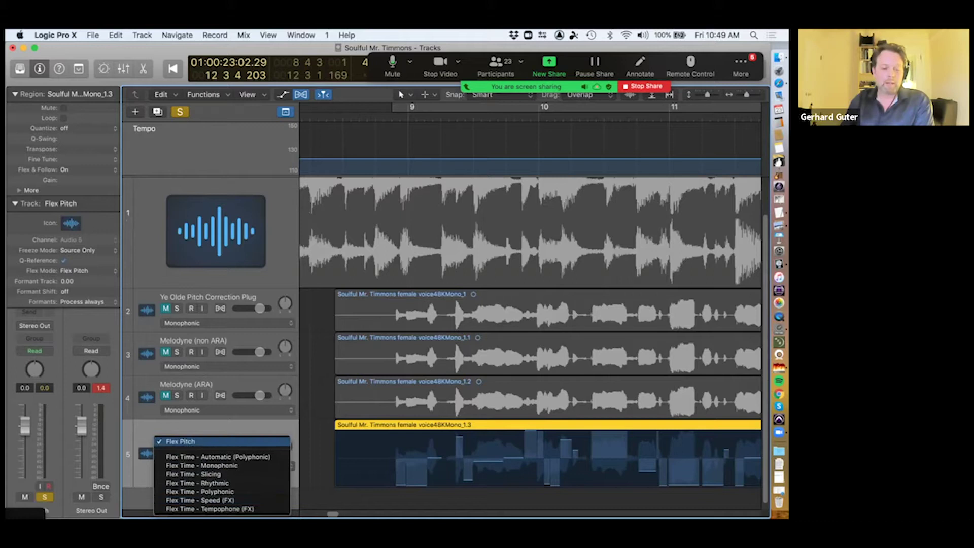
{"action": "left_click", "coordinate": [180, 442]}
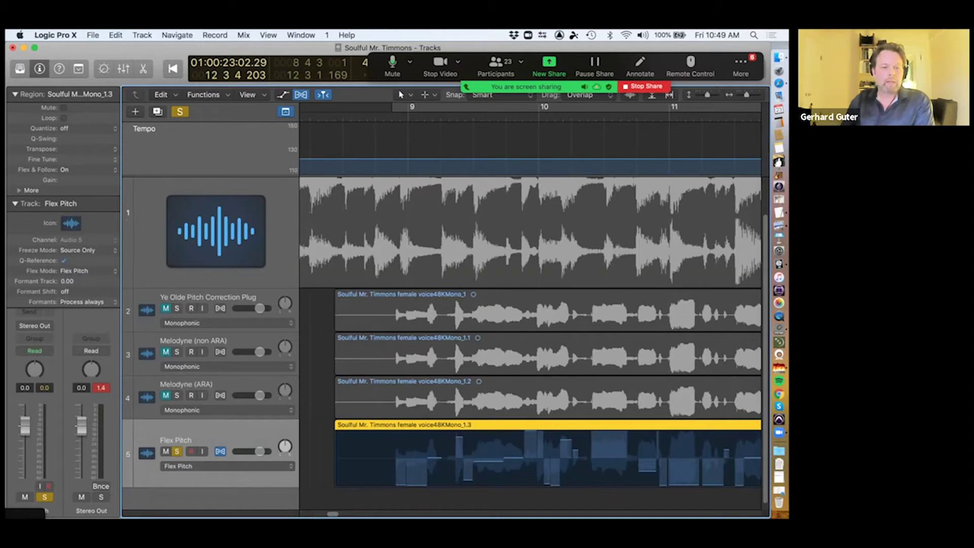
- Open the vocal region in the Audio Track Editor, show its Flex Pitch notes and enlarge the editor to nearly the full window height
{"action": "key", "text": "e"}
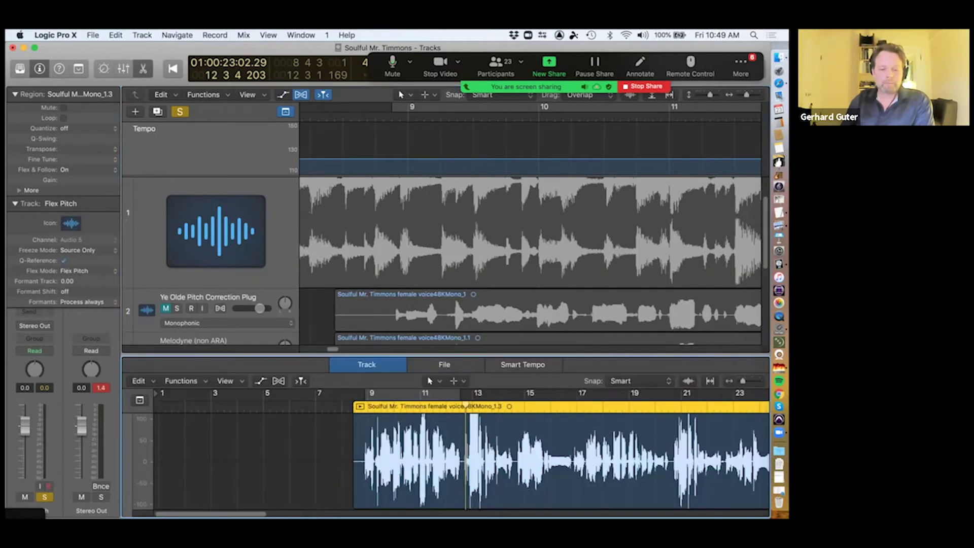
{"action": "left_click_drag", "start_coordinate": [446, 354], "coordinate": [445, 277]}
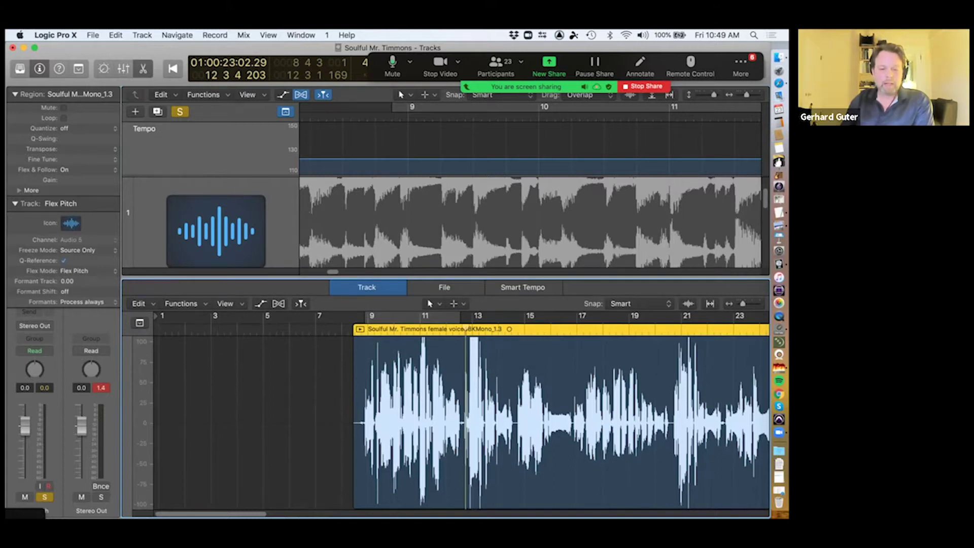
{"action": "left_click", "coordinate": [278, 304]}
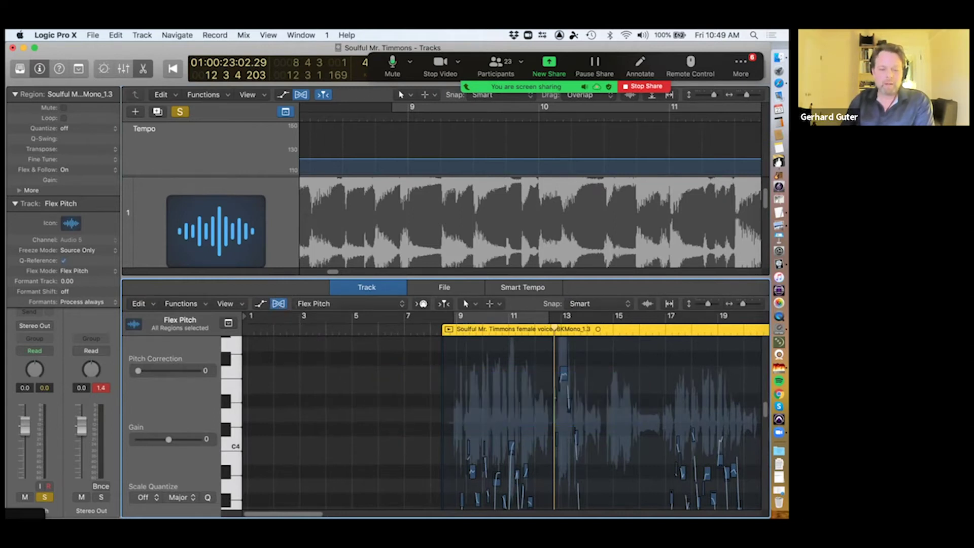
{"action": "scroll", "coordinate": [505, 421], "scroll_direction": "right", "scroll_amount": 8}
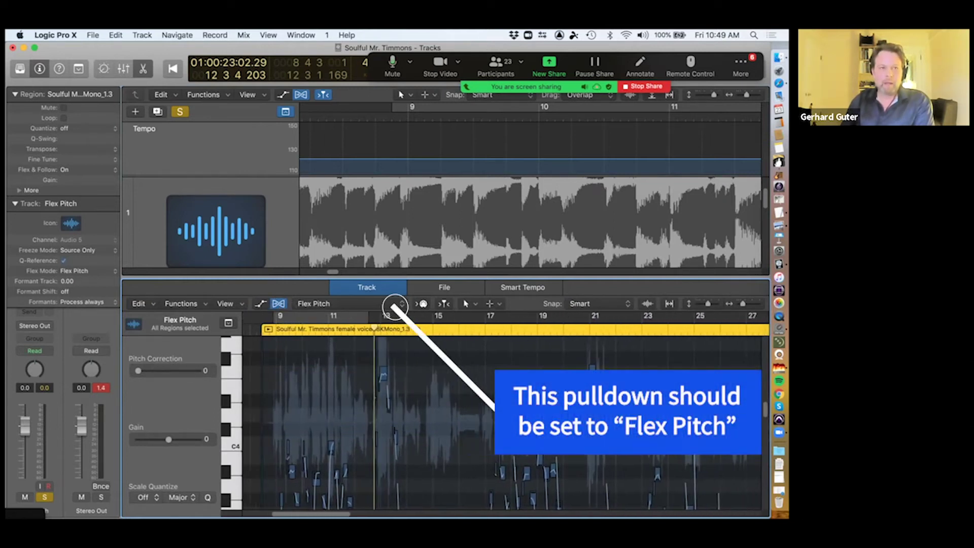
{"action": "scroll", "coordinate": [505, 421], "scroll_direction": "right", "scroll_amount": 1}
{"action": "scroll", "coordinate": [505, 421], "scroll_direction": "down", "scroll_amount": 5}
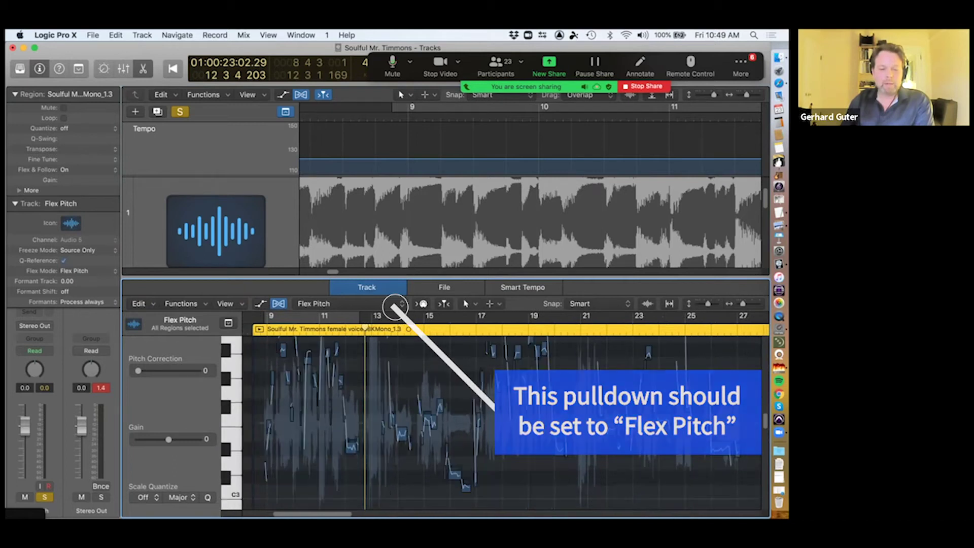
{"action": "left_click_drag", "start_coordinate": [446, 278], "coordinate": [446, 134]}
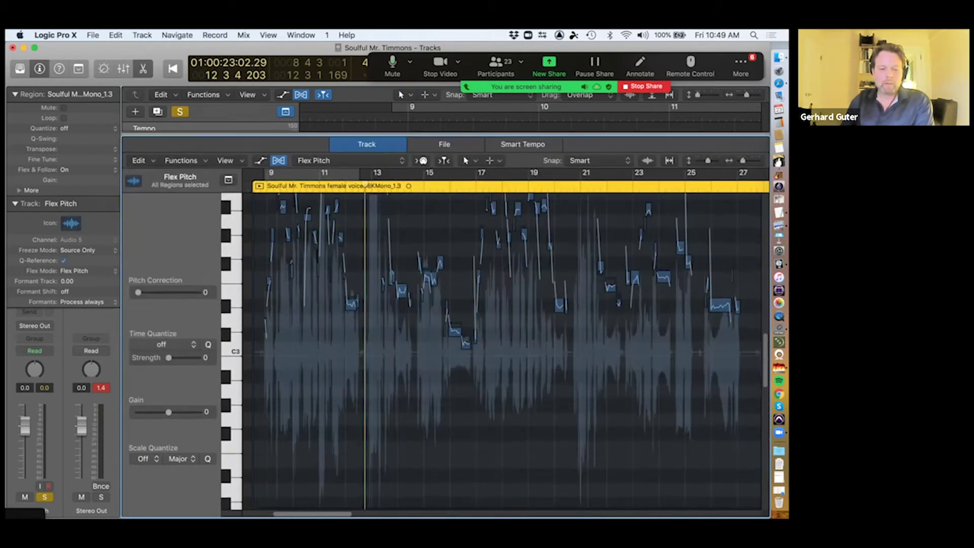
- Examine the vocal's detected notes and pitch curves closely between bars 10 and 13
{"action": "key", "text": "super+Right"}
{"action": "key", "text": "super+Right"}
{"action": "key", "text": "super+Right"}
{"action": "key", "text": "super+Right"}
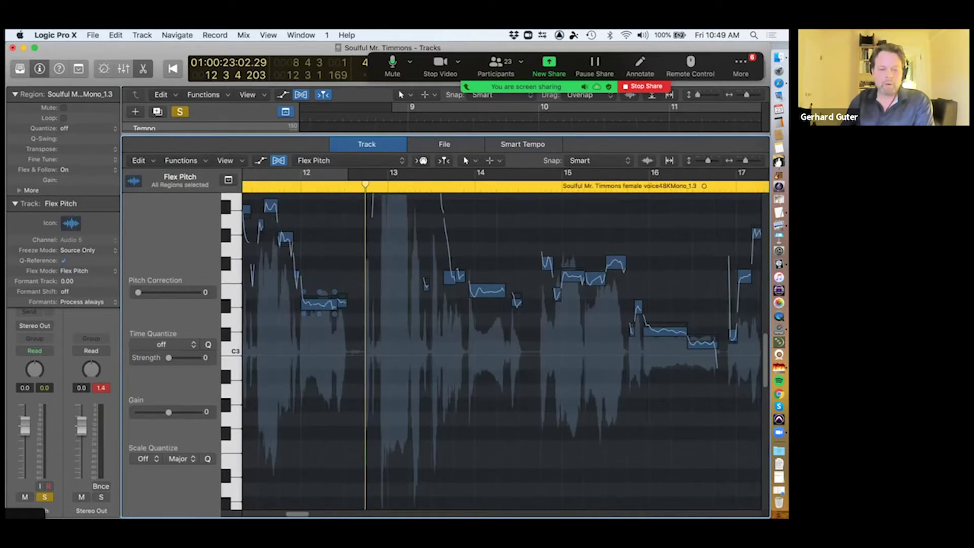
{"action": "scroll", "coordinate": [502, 350], "scroll_direction": "left", "scroll_amount": 10}
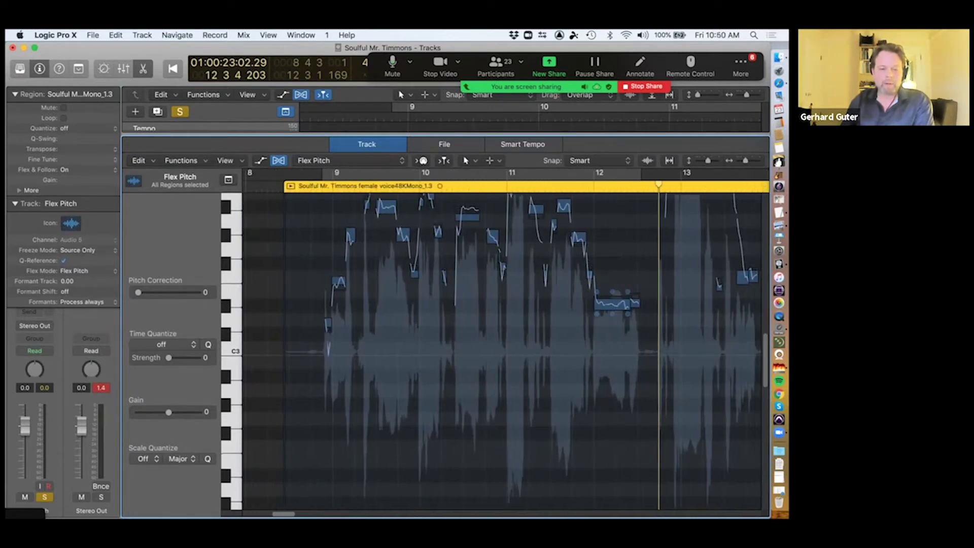
{"action": "scroll", "coordinate": [503, 350], "scroll_direction": "up", "scroll_amount": 6}
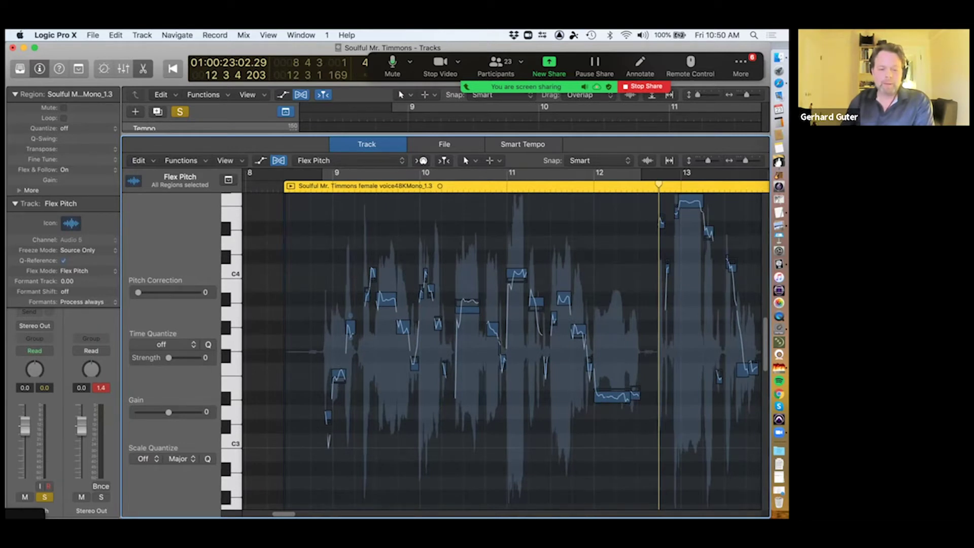
{"action": "key", "text": "super+Right"}
{"action": "key", "text": "super+Right"}
{"action": "key", "text": "super+Left"}
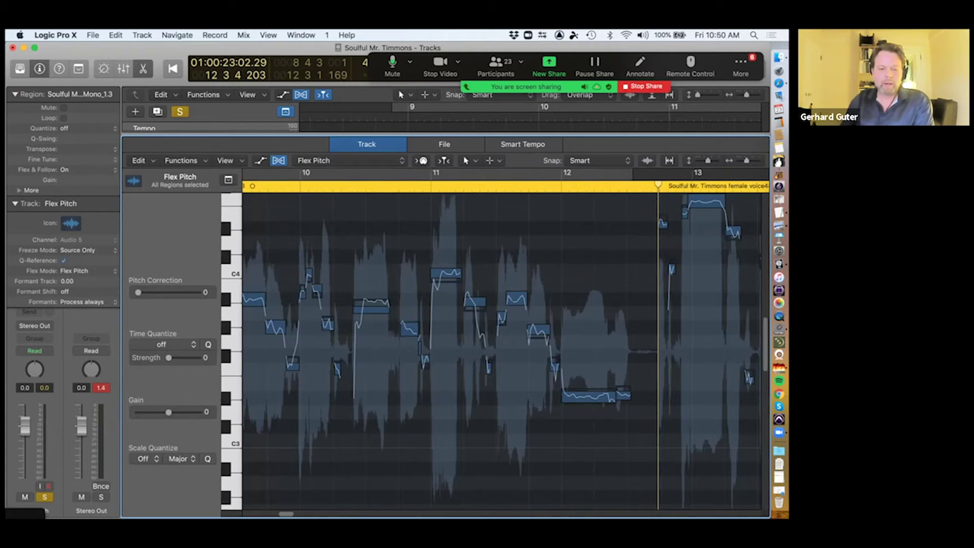
{"action": "right_click", "coordinate": [356, 253]}
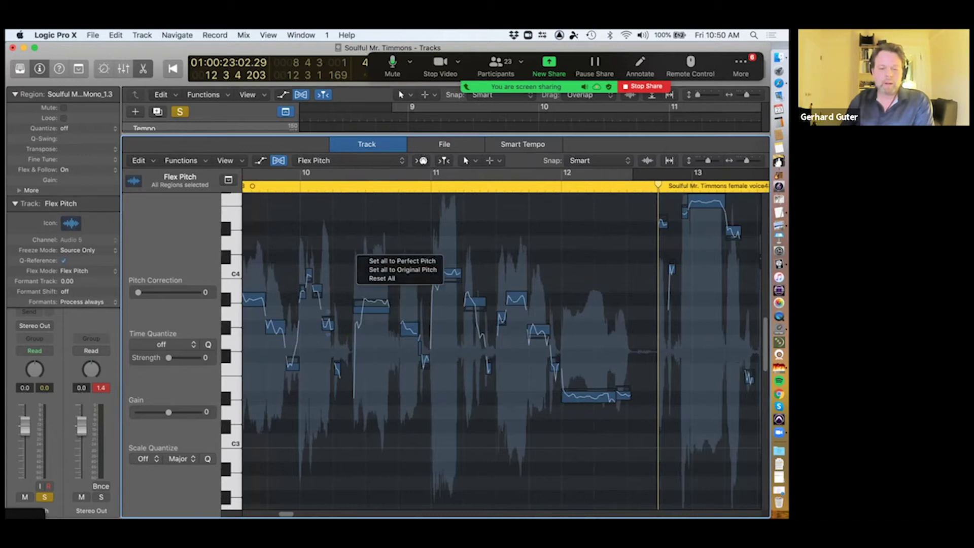
{"action": "left_click", "coordinate": [327, 323]}
{"action": "right_click", "coordinate": [364, 252]}
{"action": "key", "text": "Escape"}
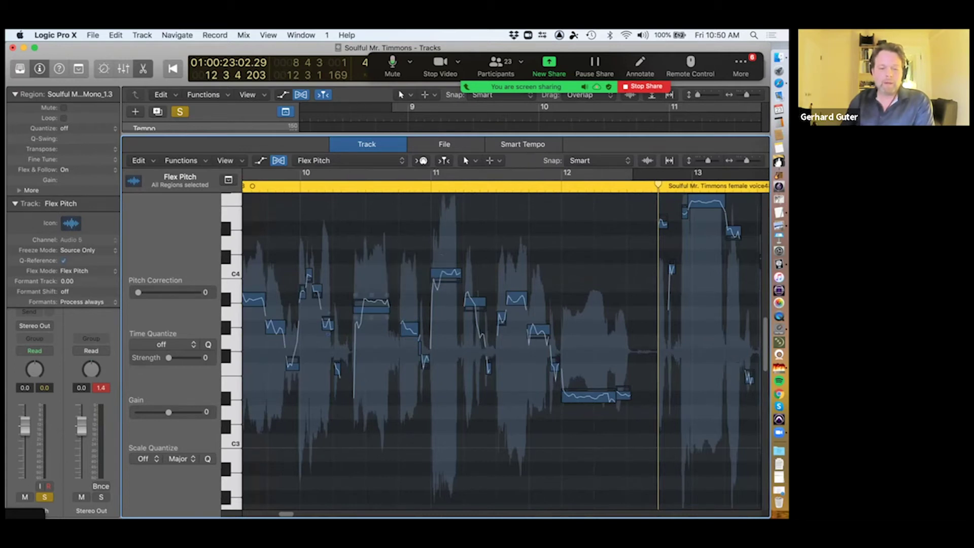
- Adjust the ending pitch drift, gain and vibrato of the long note in the middle of bar 10
{"action": "mouse_move", "coordinate": [371, 318]}
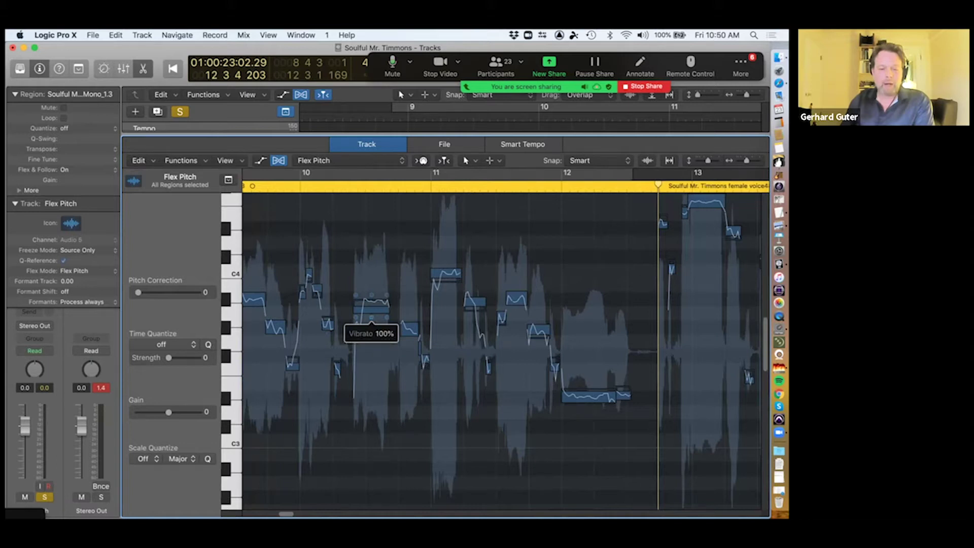
{"action": "mouse_move", "coordinate": [356, 295]}
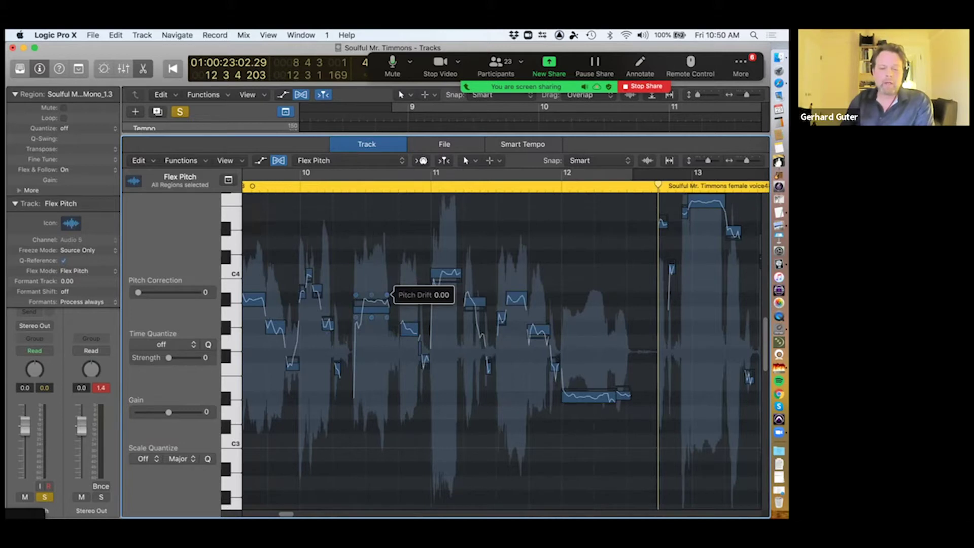
{"action": "left_click_drag", "start_coordinate": [387, 295], "coordinate": [355, 297]}
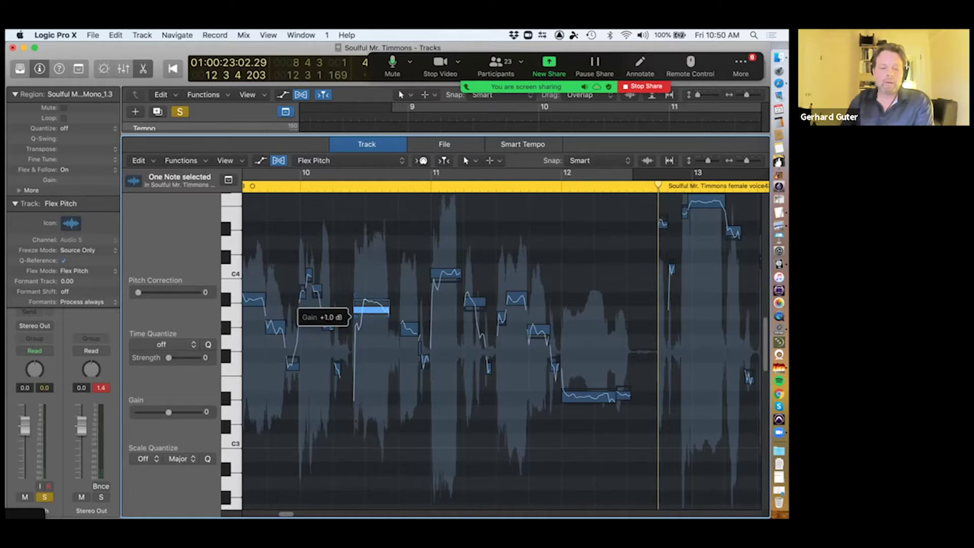
{"action": "left_click_drag", "start_coordinate": [356, 316], "coordinate": [356, 316]}
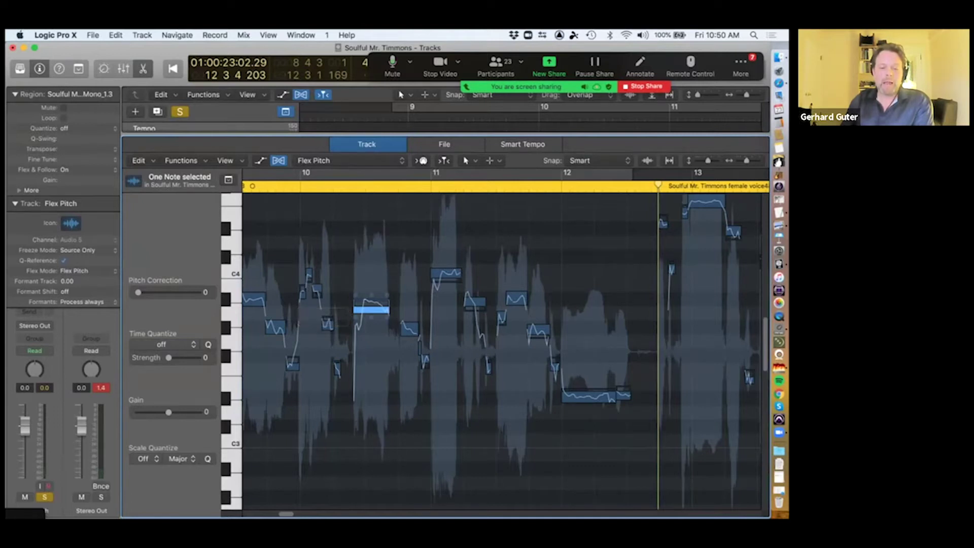
{"action": "mouse_move", "coordinate": [371, 317]}
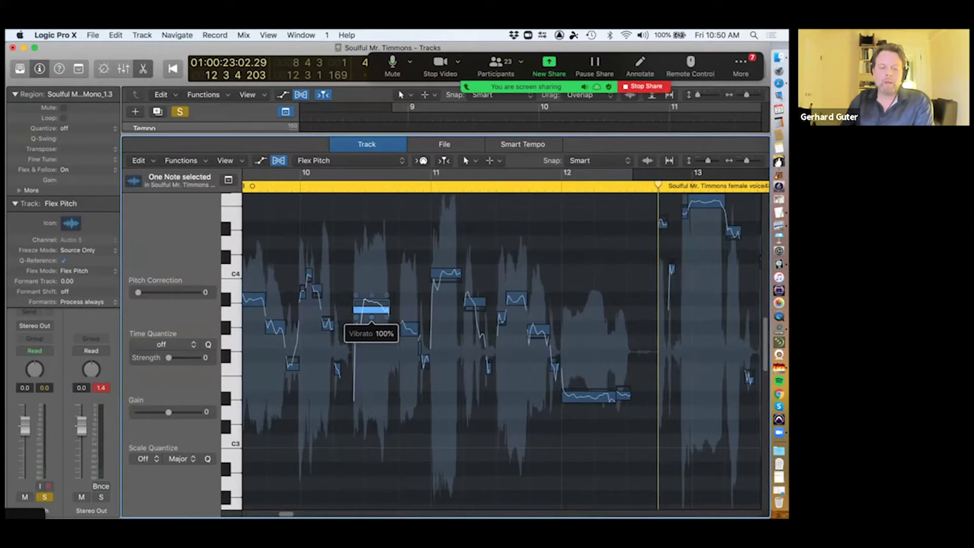
{"action": "left_click_drag", "start_coordinate": [372, 317], "coordinate": [371, 317]}
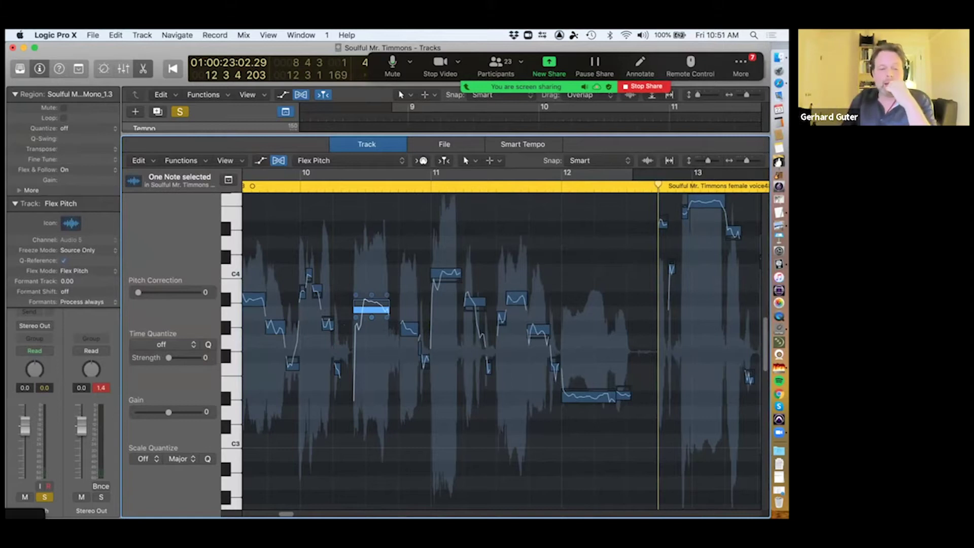
- Adjust the vibrato of the long note in the middle of bar 10 and play the phrase back
{"action": "mouse_move", "coordinate": [372, 317]}
{"action": "left_mouse_down"}
{"action": "mouse_move", "coordinate": [371, 345]}
{"action": "mouse_move", "coordinate": [371, 322]}
{"action": "left_mouse_up"}
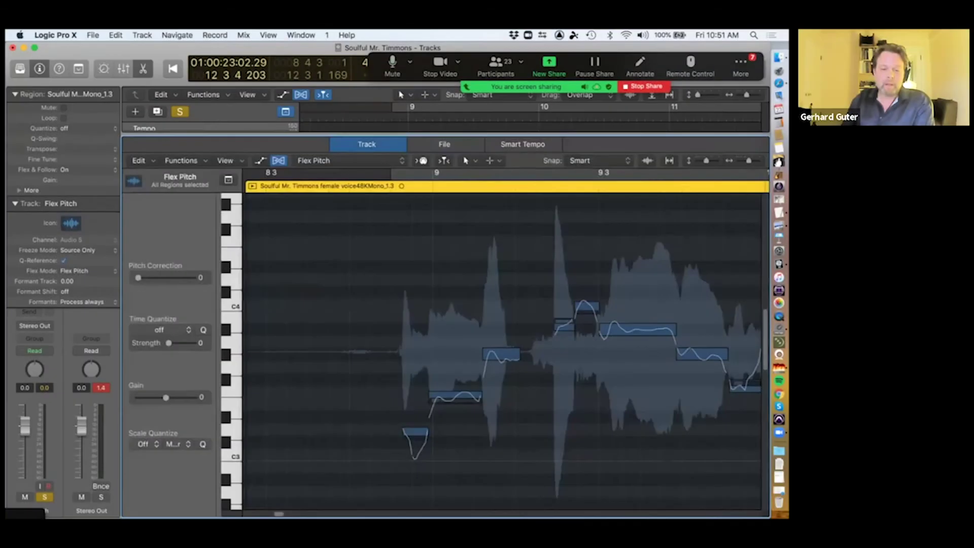
{"action": "key", "text": "space"}
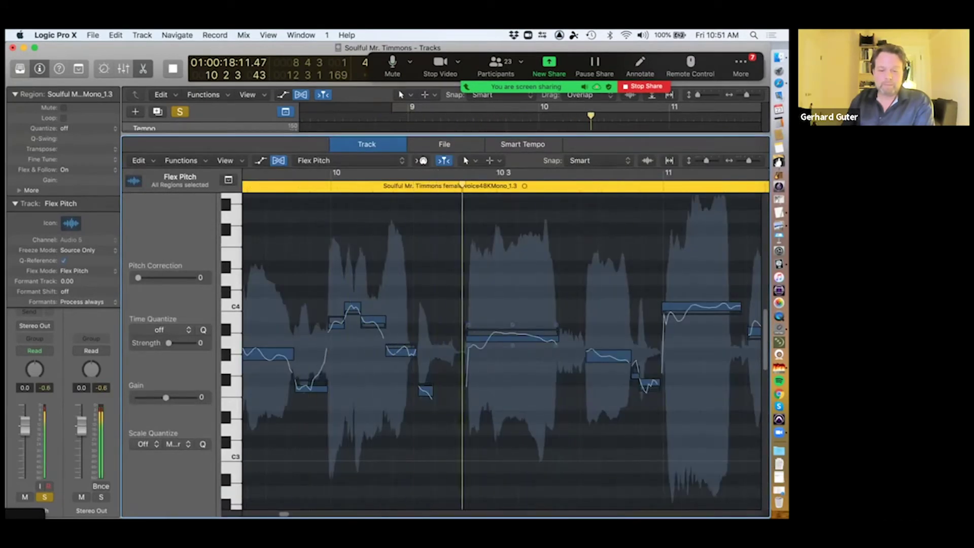
{"action": "key", "text": "space"}
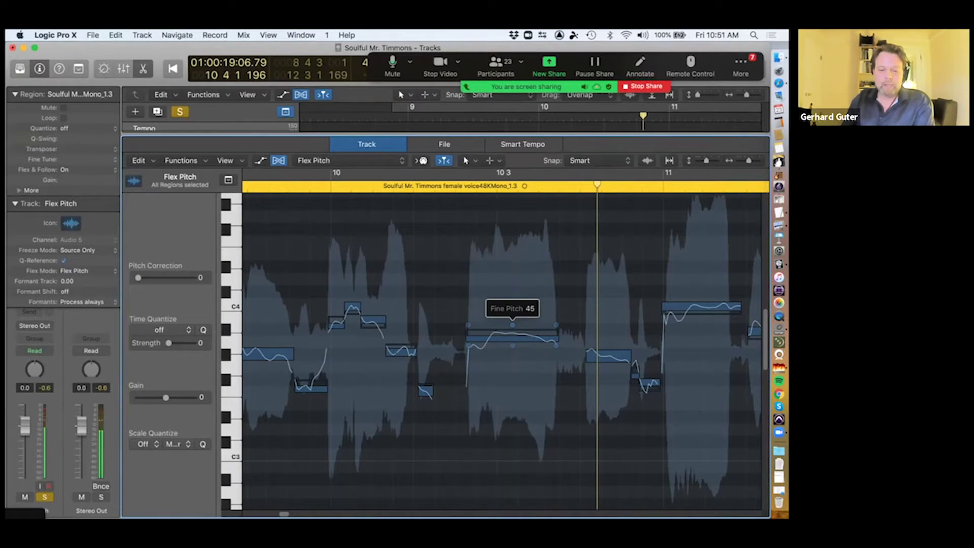
{"action": "key", "text": "ctrl+period"}
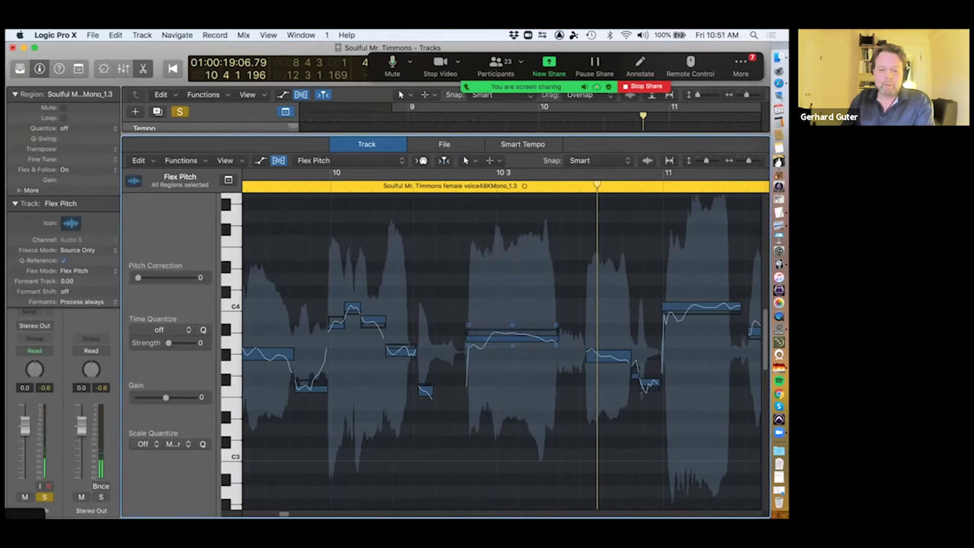
- Reset all Flex Pitch edits on the long note in the middle of bar 10 and play the vocal back
{"action": "left_click", "coordinate": [529, 336]}
{"action": "right_click", "coordinate": [529, 336]}
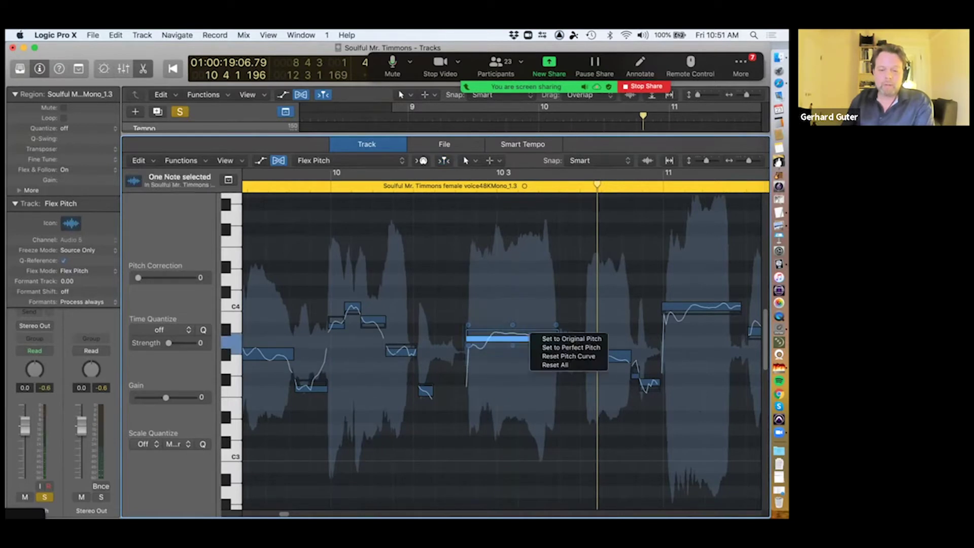
{"action": "left_click", "coordinate": [555, 365]}
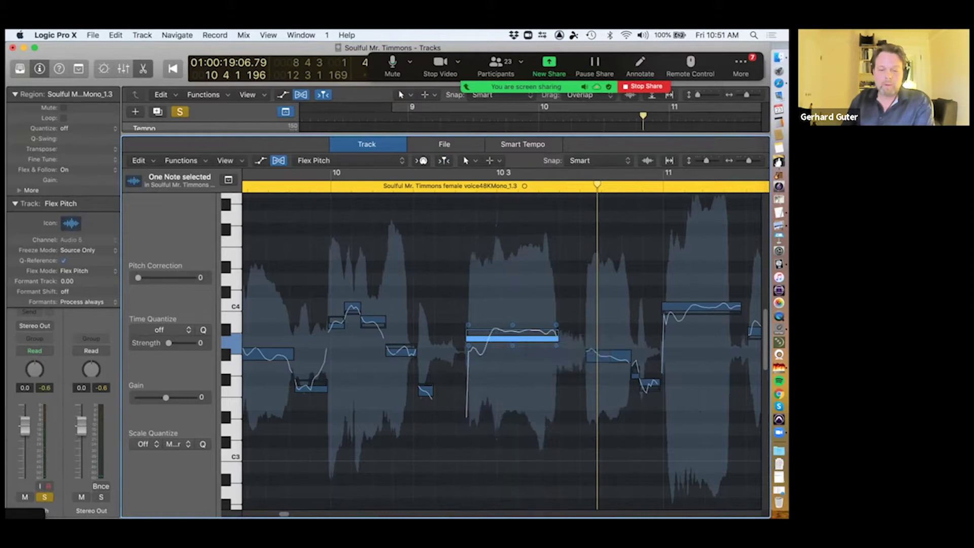
{"action": "key", "text": "super+shift+a"}
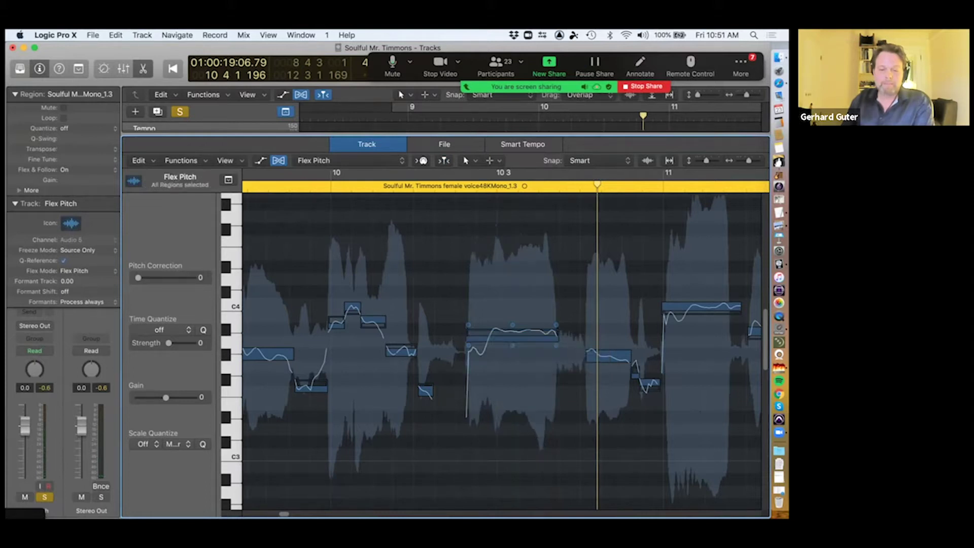
{"action": "key", "text": "space"}
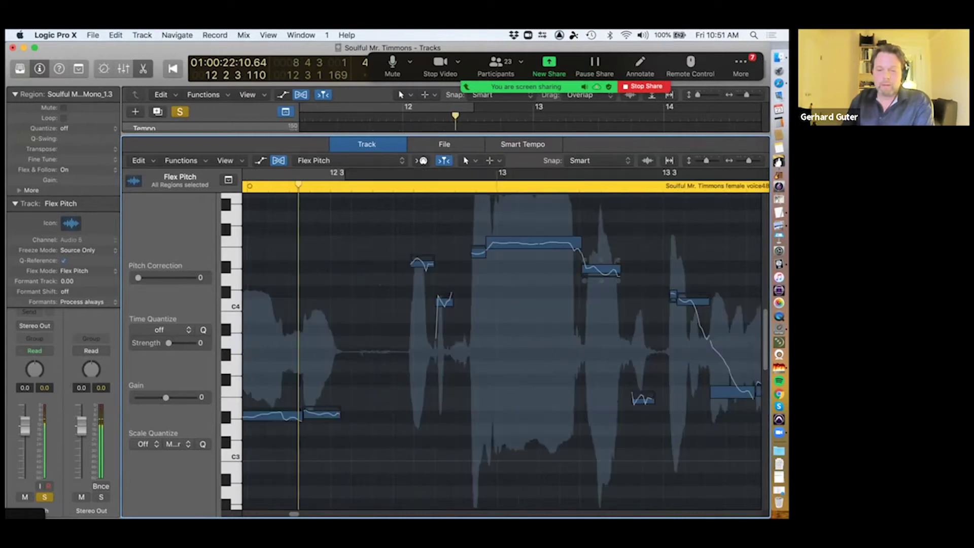
{"action": "key", "text": "space"}
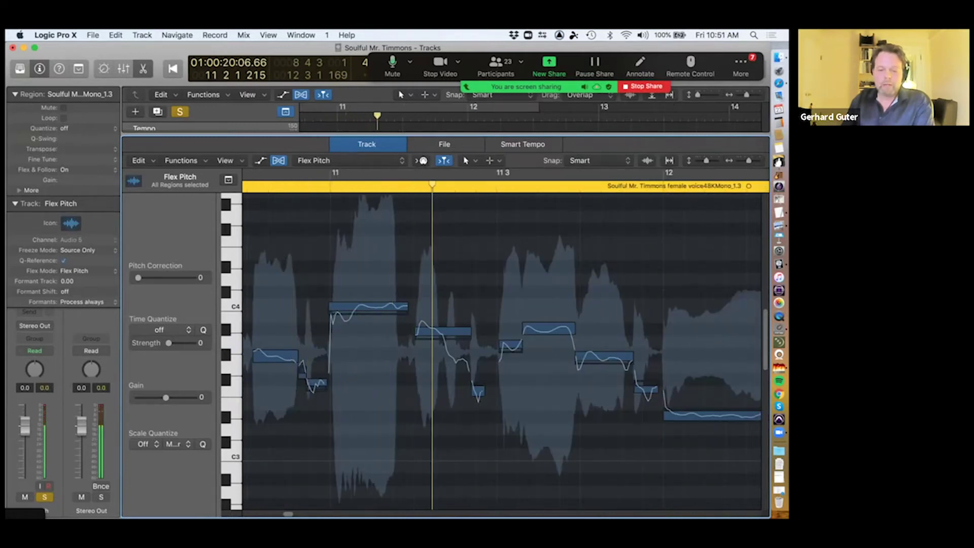
- Play the vocal through to bar 14 and reduce the vibrato of the long note at the start of that bar
{"action": "key", "text": "super+Left"}
{"action": "key", "text": "super+Left"}
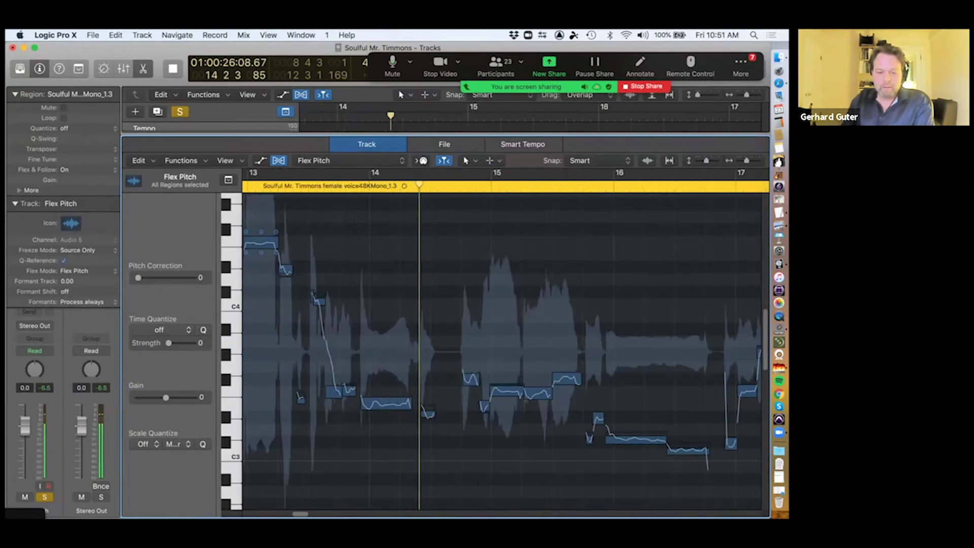
{"action": "mouse_move", "coordinate": [386, 414]}
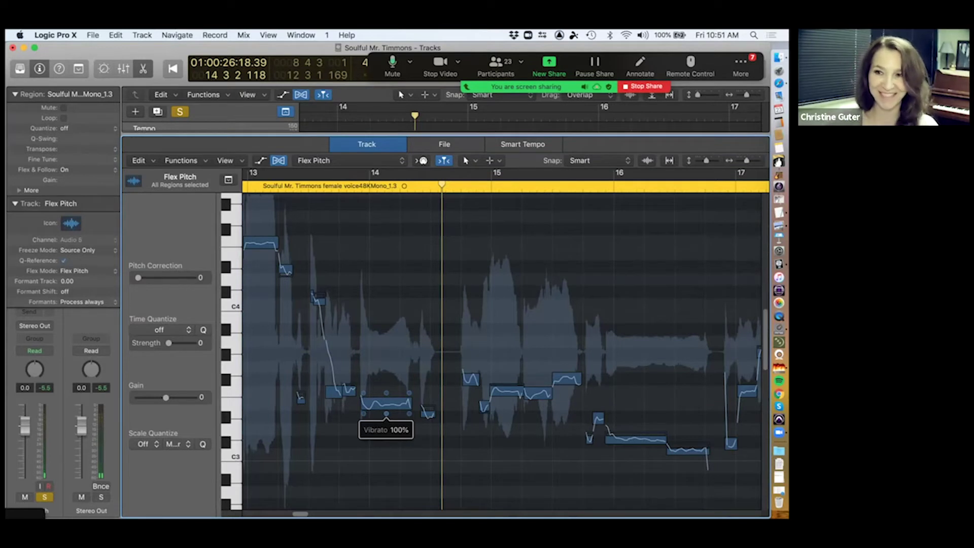
{"action": "left_click_drag", "start_coordinate": [387, 414], "coordinate": [386, 417]}
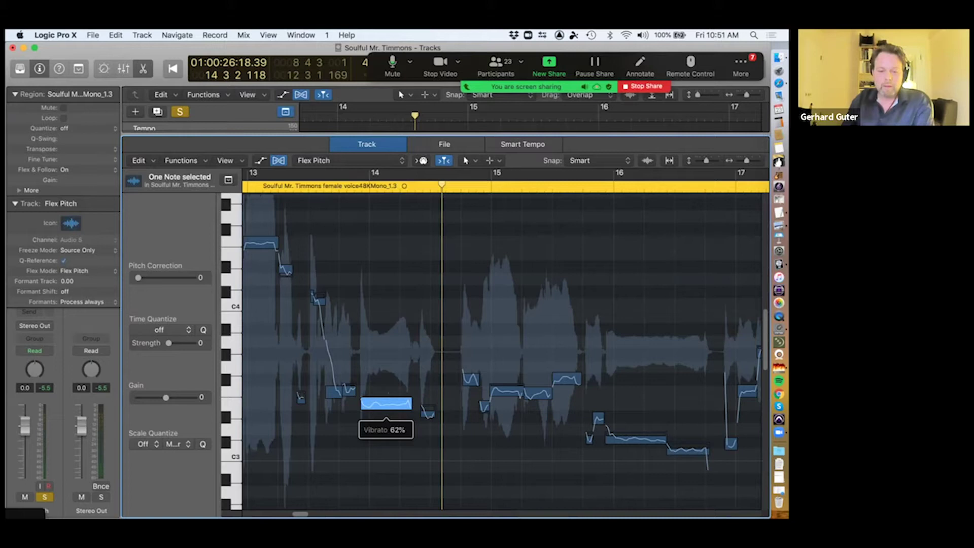
{"action": "left_click_drag", "start_coordinate": [386, 418], "coordinate": [386, 420]}
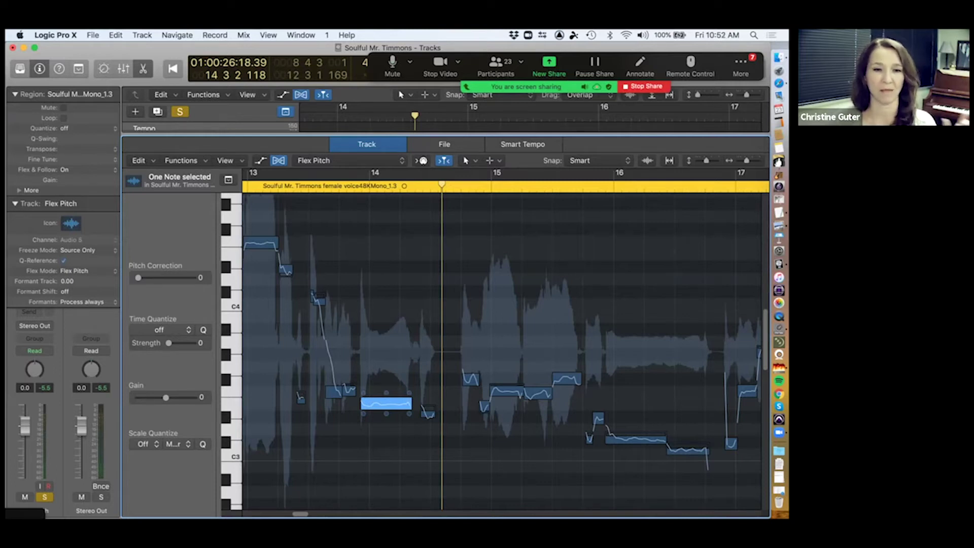
- Shorten the long note at the start of bar 14 by moving its end slightly earlier
{"action": "left_click_drag", "start_coordinate": [411, 404], "coordinate": [412, 403]}
{"action": "left_click", "coordinate": [384, 403]}
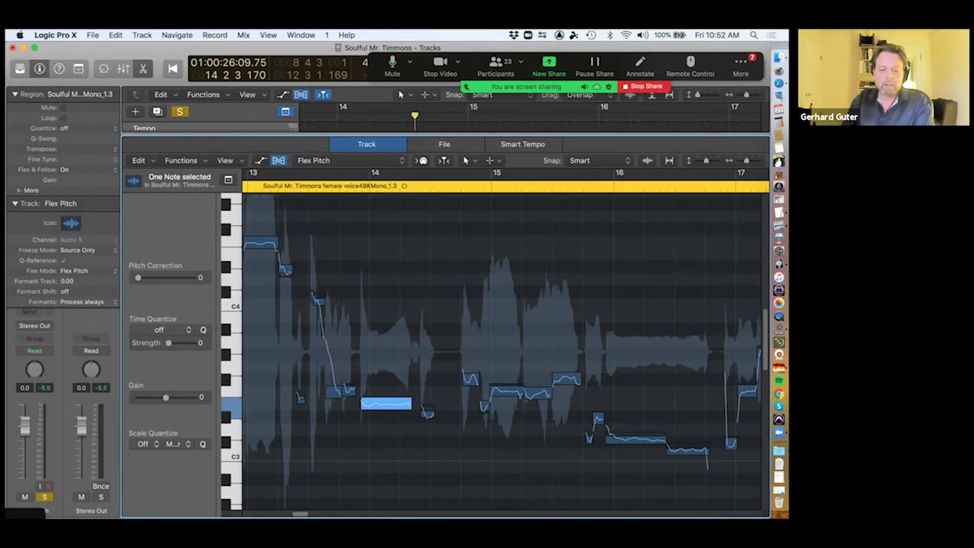
{"action": "key", "text": "super+z"}
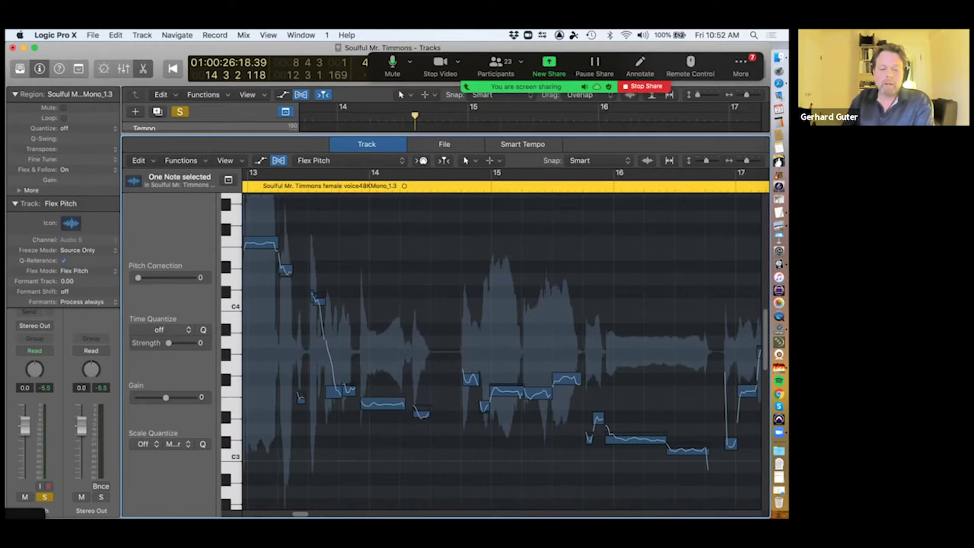
- Play the phrase in bar 11 and bring the long note at the start of that bar into view
{"action": "scroll", "coordinate": [502, 351], "scroll_direction": "down", "scroll_amount": 3}
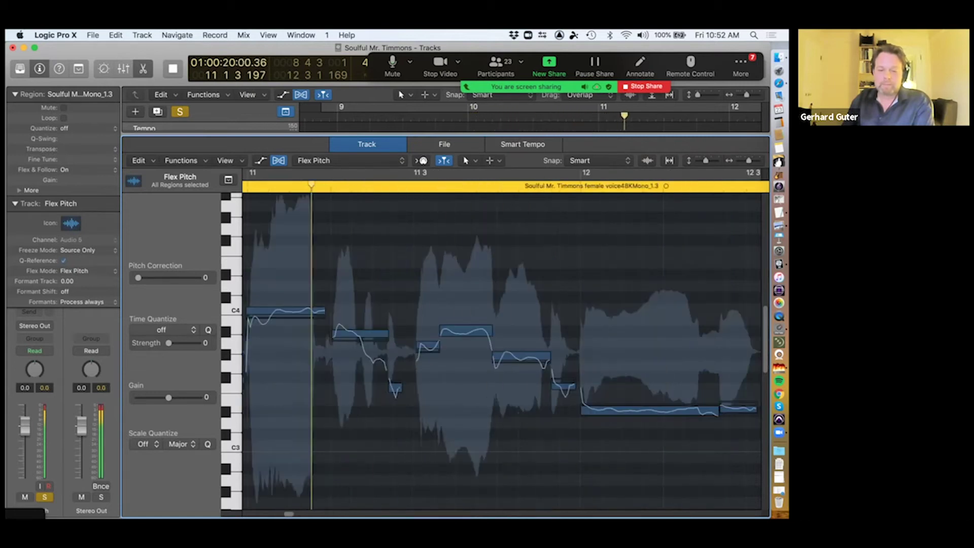
{"action": "key", "text": "space"}
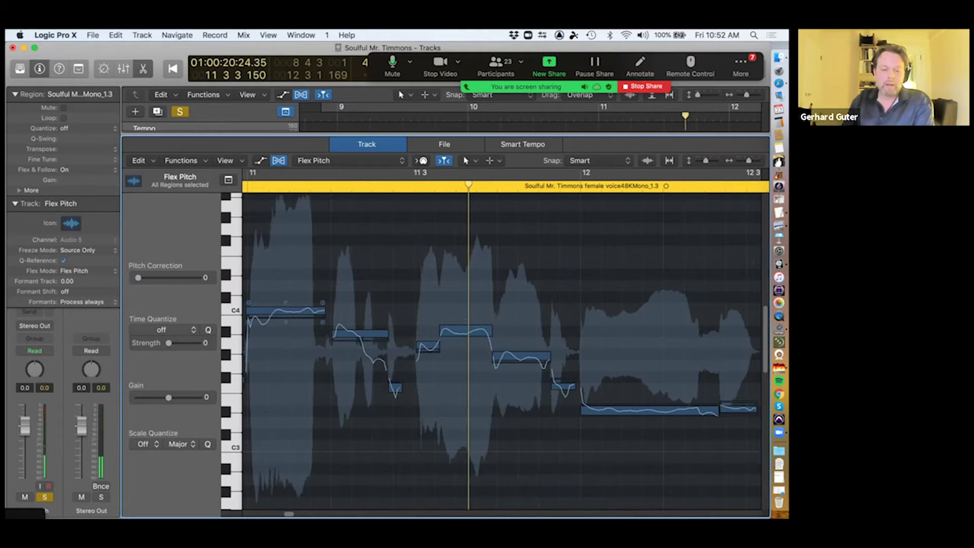
{"action": "scroll", "coordinate": [502, 345], "scroll_direction": "left", "scroll_amount": 5}
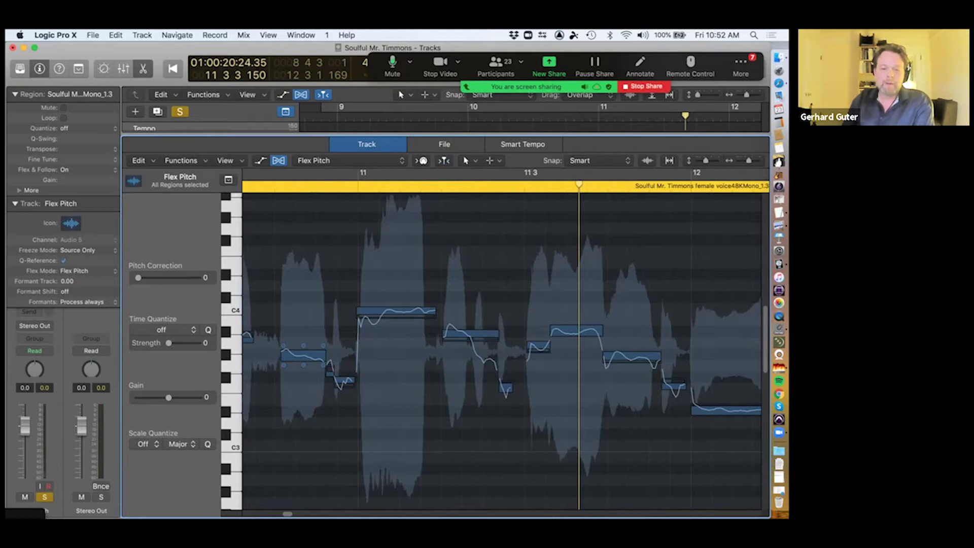
- Assign the Scissors Tool as the editor's secondary tool and split the long note at the start of bar 11 about a third in
{"action": "left_click", "coordinate": [468, 160]}
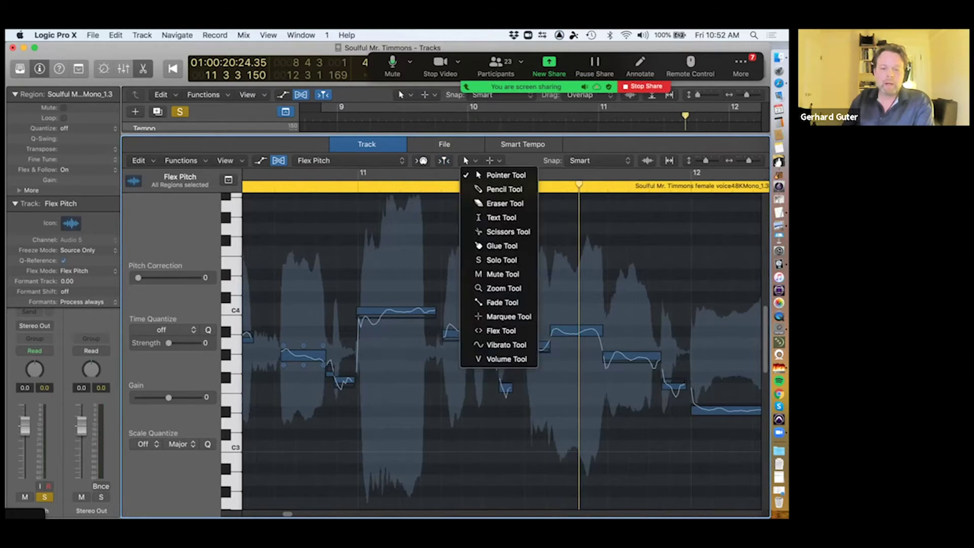
{"action": "left_click", "coordinate": [493, 161]}
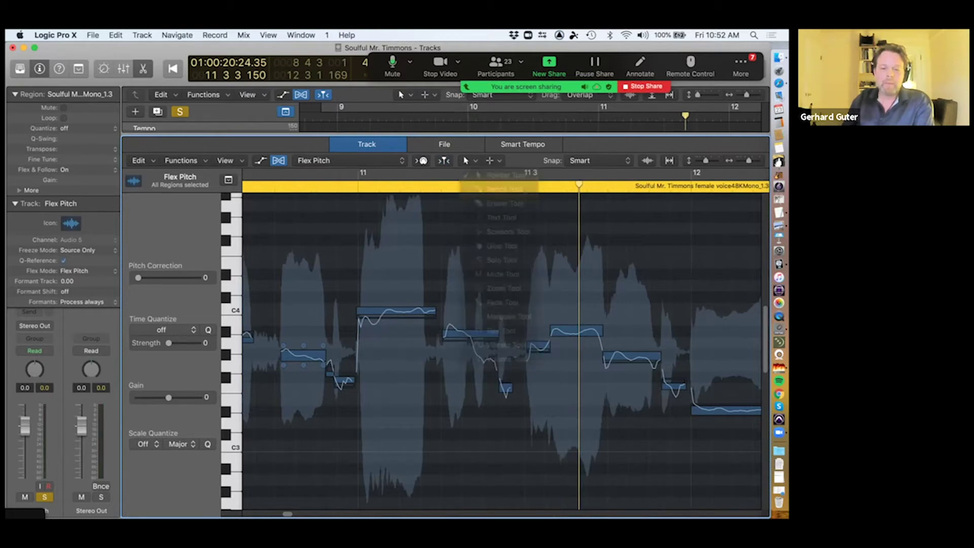
{"action": "left_click", "coordinate": [493, 161]}
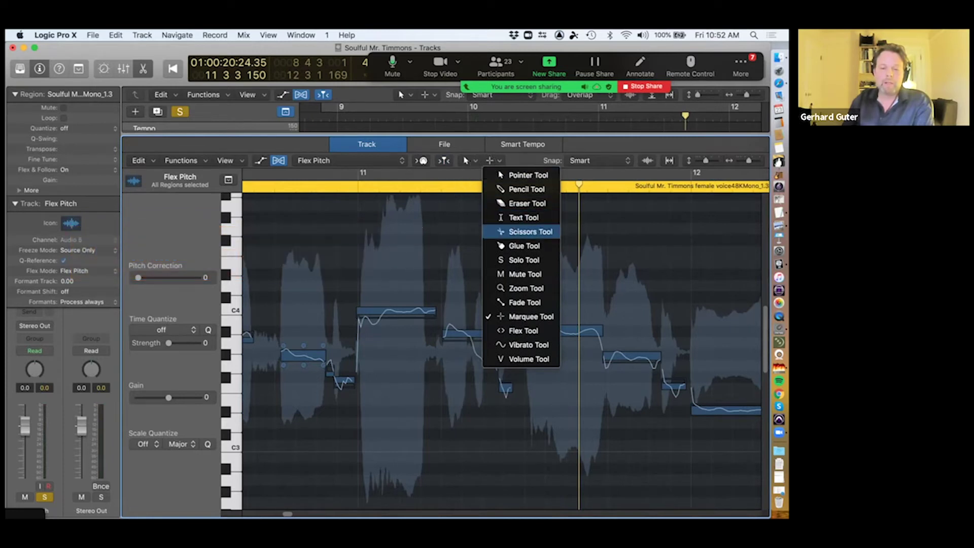
{"action": "key", "text": "Escape"}
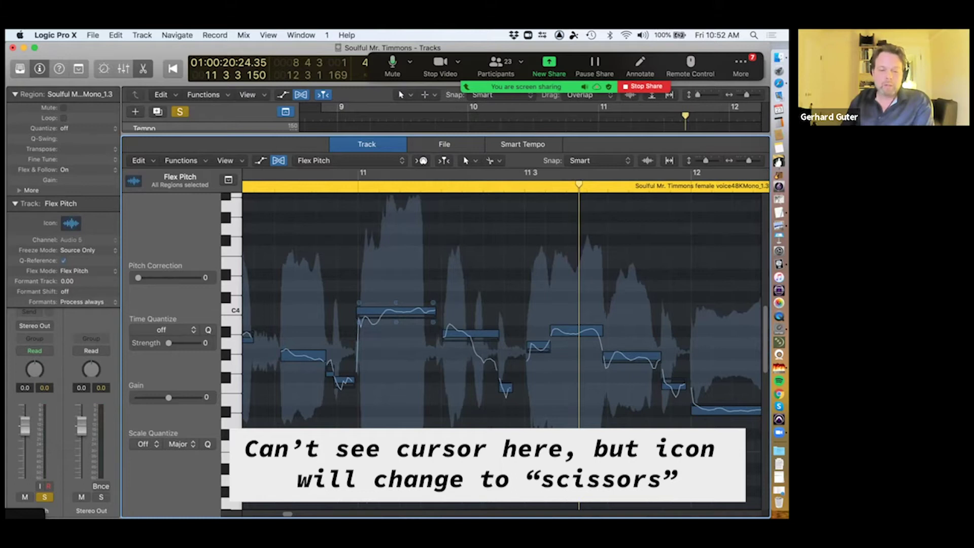
{"action": "left_click", "coordinate": [381, 315]}
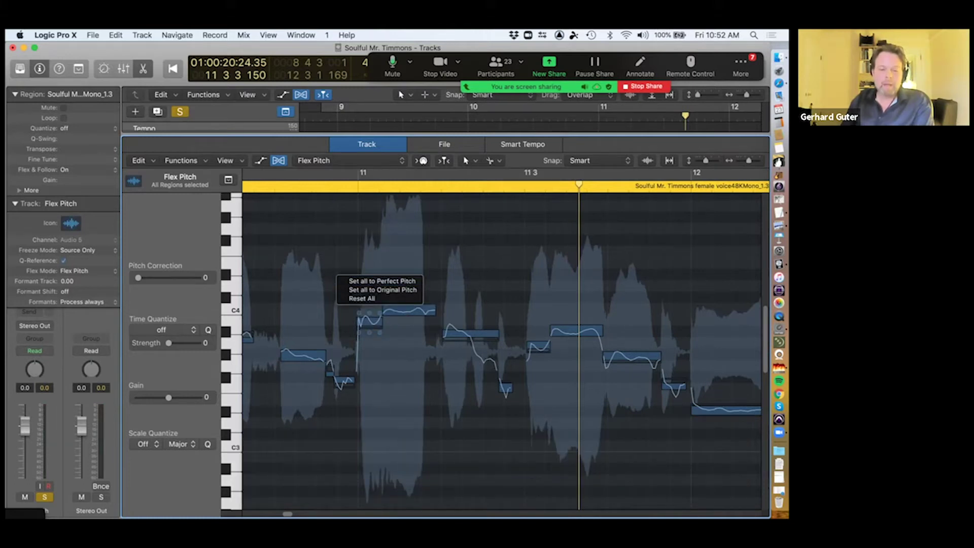
- Lengthen the first part of the split note at bar 11 in two stages, playing the phrase back after each change
{"action": "left_click", "coordinate": [370, 323]}
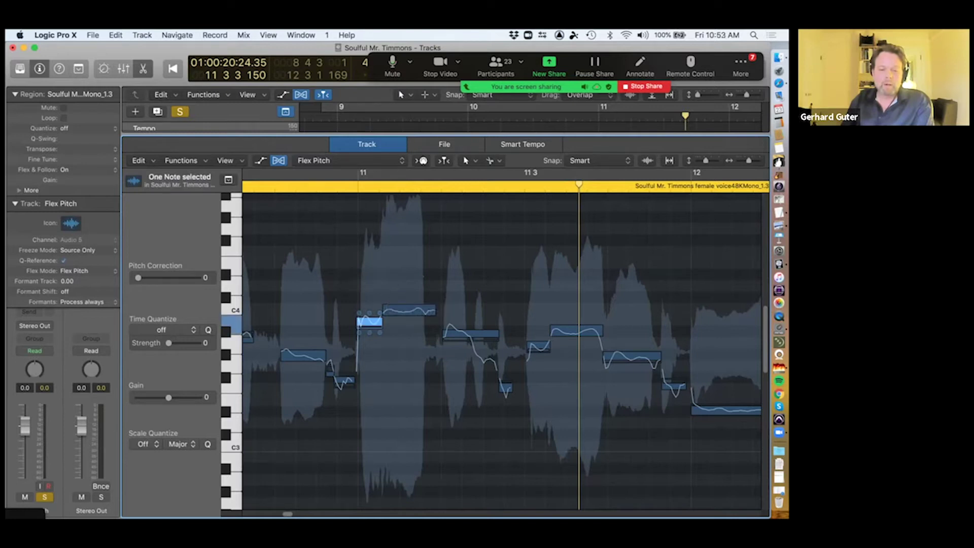
{"action": "left_click_drag", "start_coordinate": [382, 321], "coordinate": [391, 321]}
{"action": "key", "text": "space"}
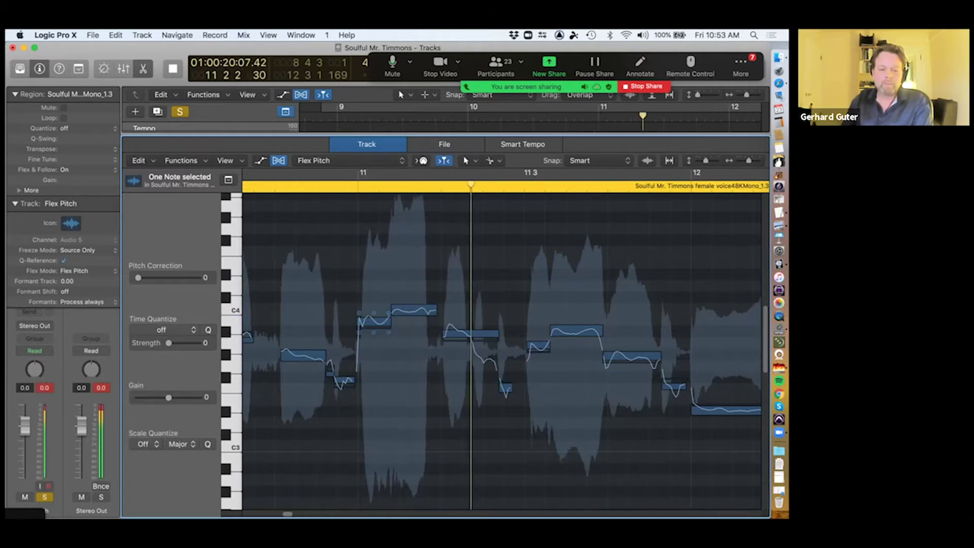
{"action": "key", "text": "space"}
{"action": "left_click_drag", "start_coordinate": [391, 321], "coordinate": [404, 321]}
{"action": "key", "text": "space"}
- Turn on cycle mode and move the end of the split note's first part back near the original split point
{"action": "key", "text": "c"}
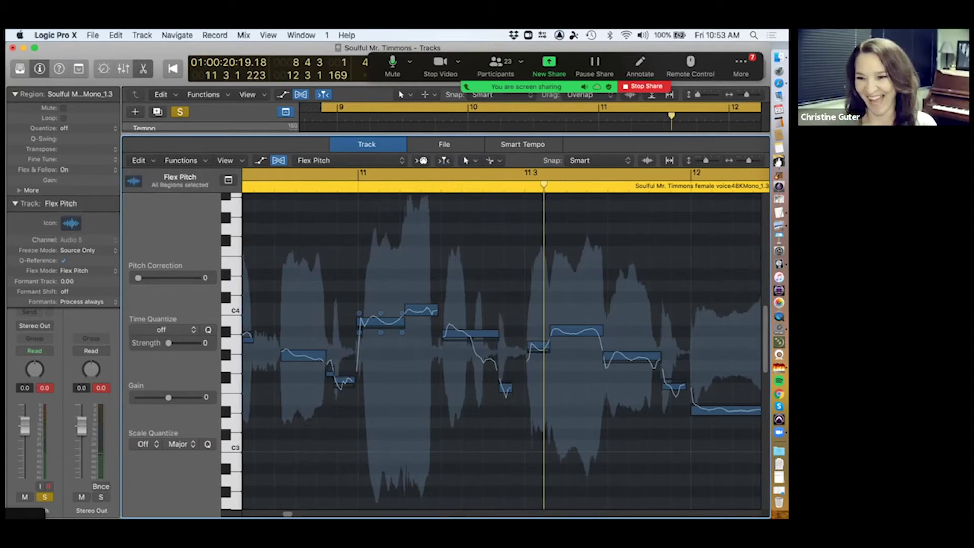
{"action": "left_click", "coordinate": [381, 323]}
{"action": "left_click_drag", "start_coordinate": [404, 322], "coordinate": [384, 323]}
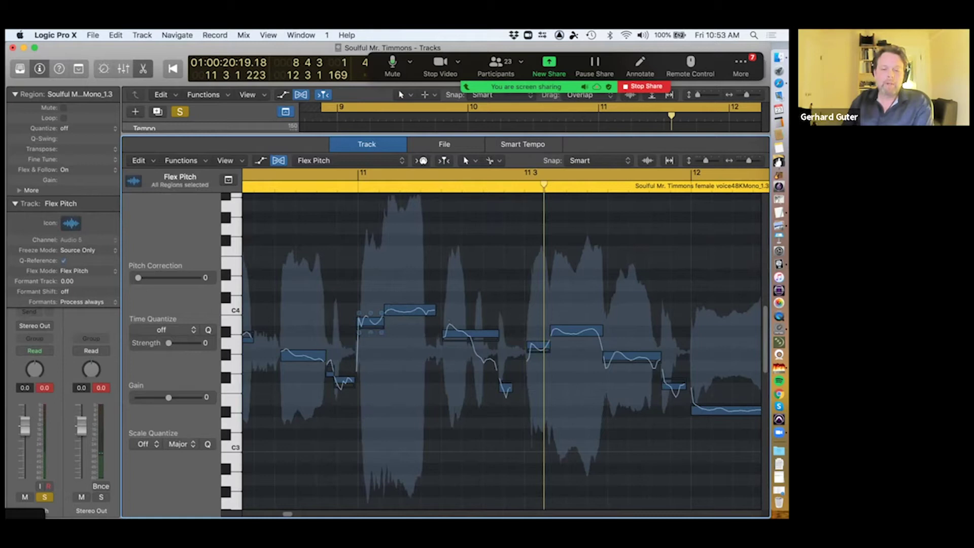
- Choose the Glue Tool and merge the two parts of the split note at bar 11 into one note
{"action": "key", "text": "t"}
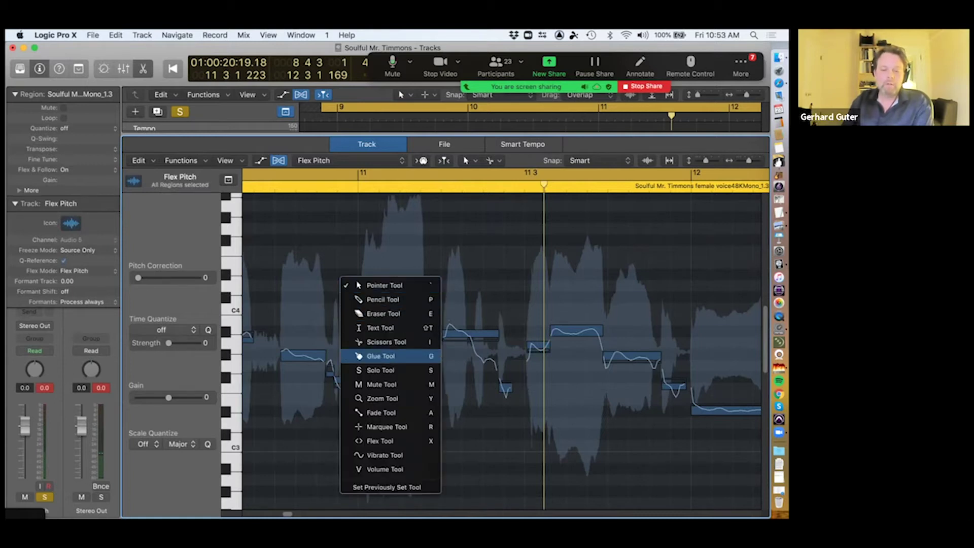
{"action": "left_click", "coordinate": [381, 356]}
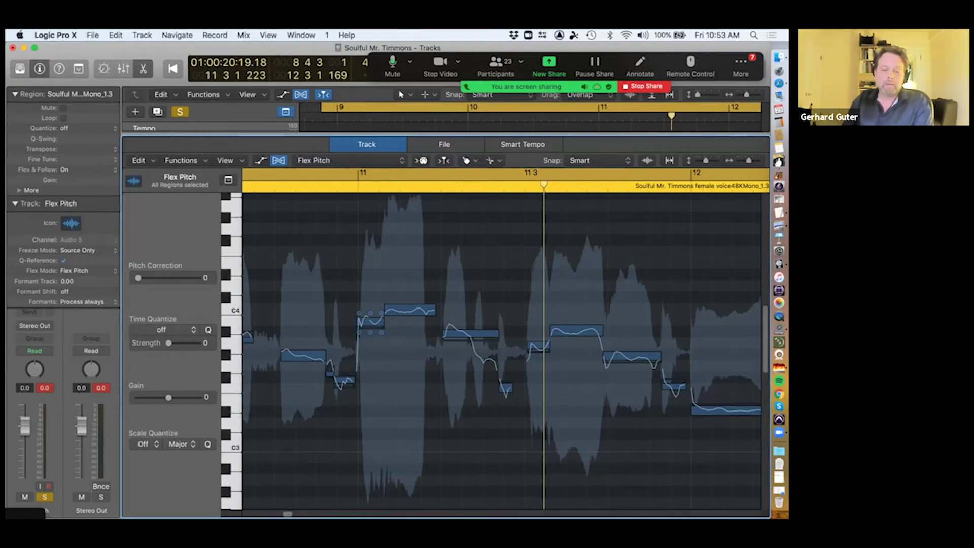
{"action": "left_click_drag", "start_coordinate": [380, 303], "coordinate": [411, 348]}
{"action": "left_click", "coordinate": [410, 310]}
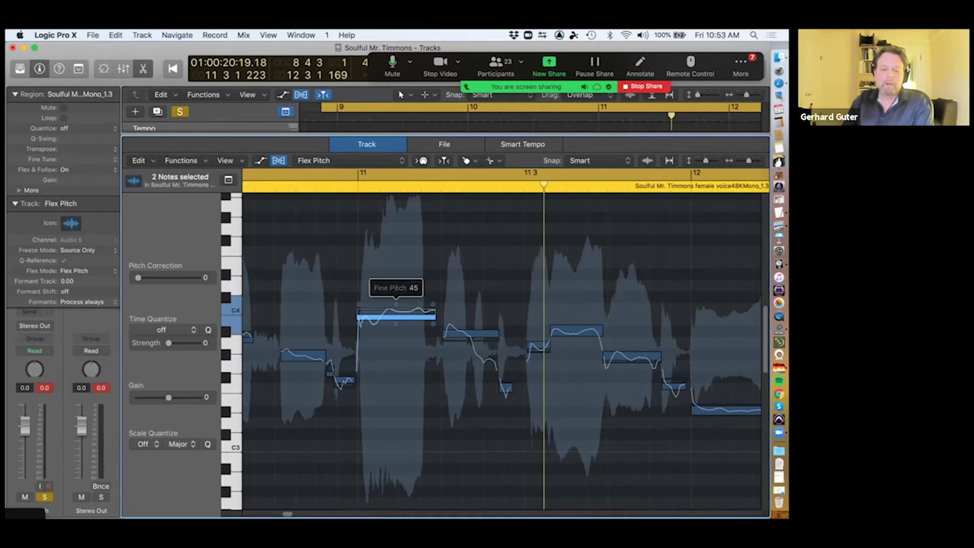
{"action": "left_click", "coordinate": [370, 295]}
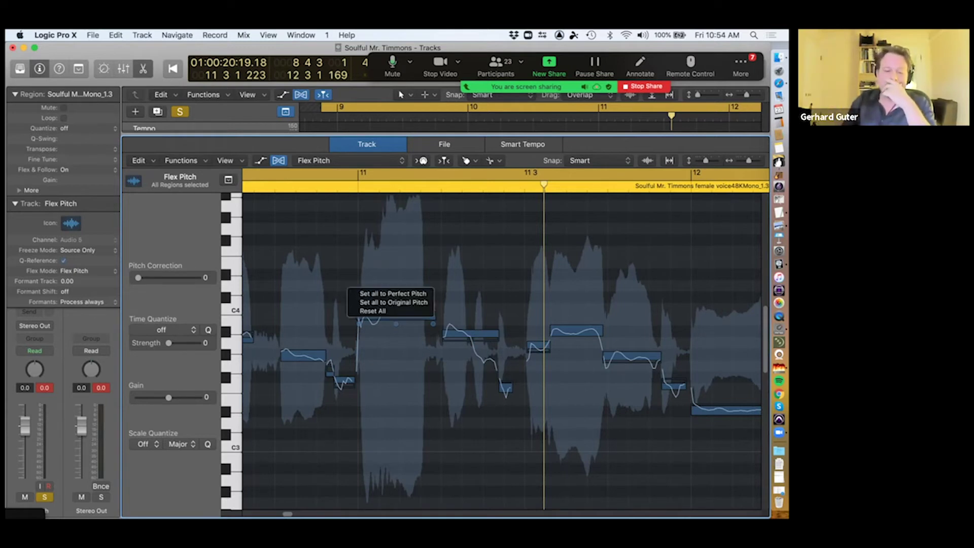
{"action": "right_click", "coordinate": [354, 279]}
{"action": "left_click", "coordinate": [445, 144]}
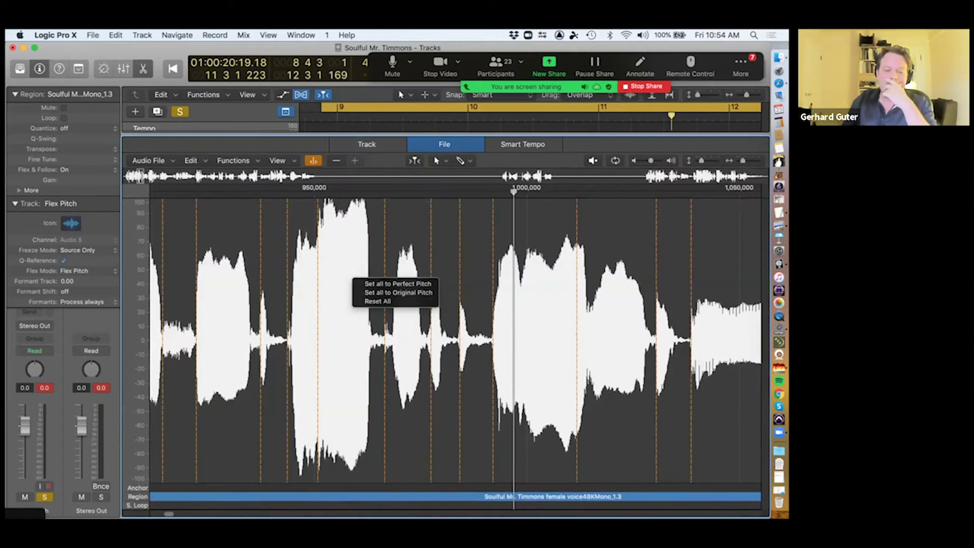
{"action": "key", "text": "Escape"}
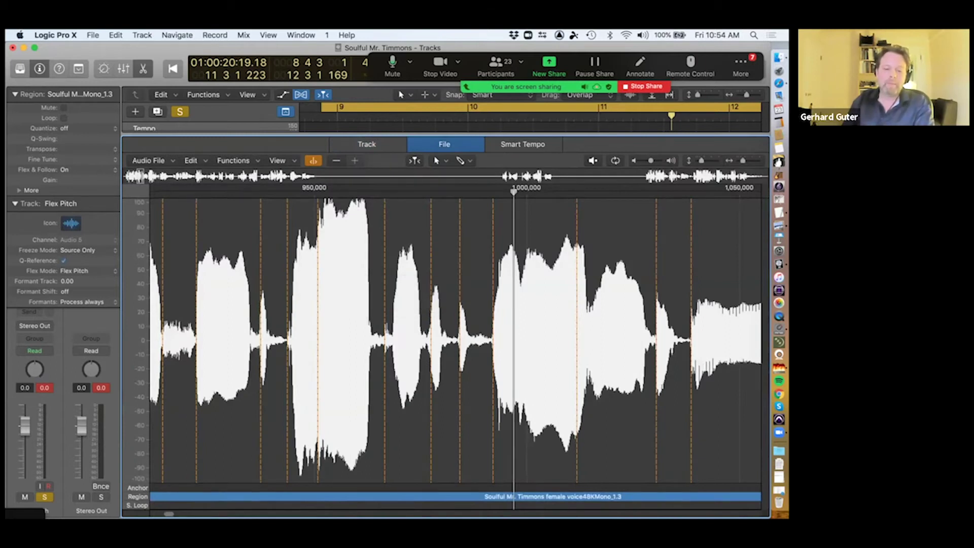
{"action": "left_click", "coordinate": [367, 144]}
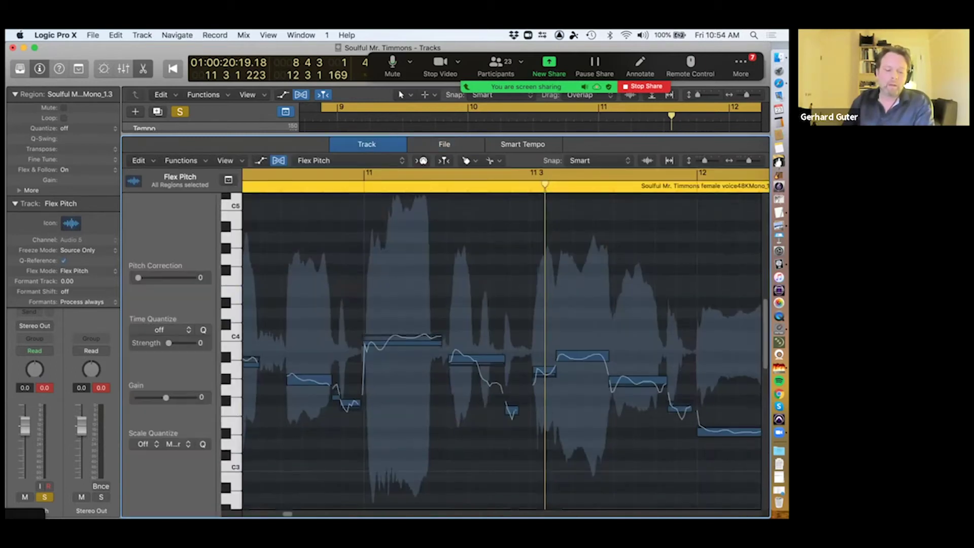
- Restore the Pointer Tool as the editor's main tool
{"action": "key", "text": "t"}
{"action": "key", "text": "t"}
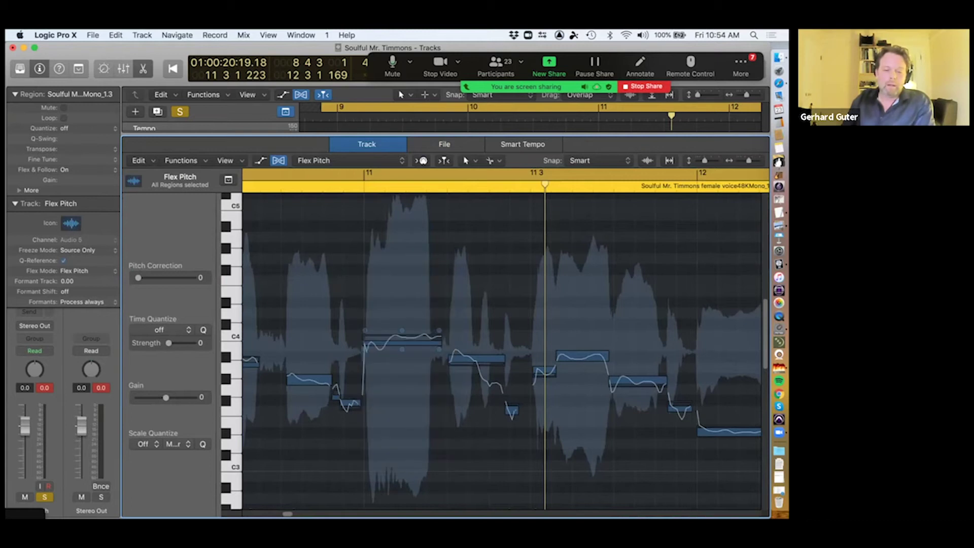
- Shift the long note at bar 11 slightly earlier so it starts just ahead of the bar line
{"action": "left_click", "coordinate": [388, 341]}
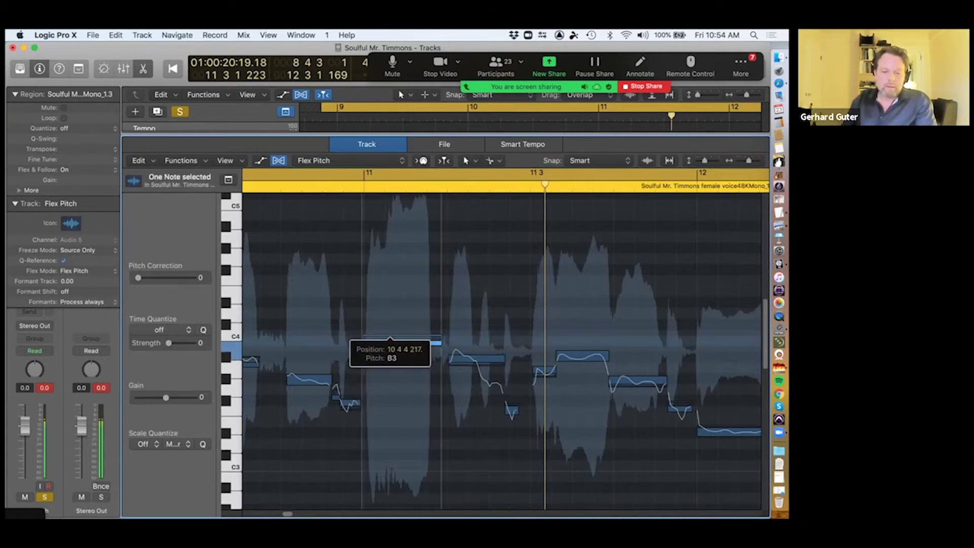
{"action": "left_click_drag", "start_coordinate": [389, 341], "coordinate": [384, 341]}
{"action": "left_click", "coordinate": [400, 331]}
{"action": "left_click_drag", "start_coordinate": [400, 331], "coordinate": [400, 333]}
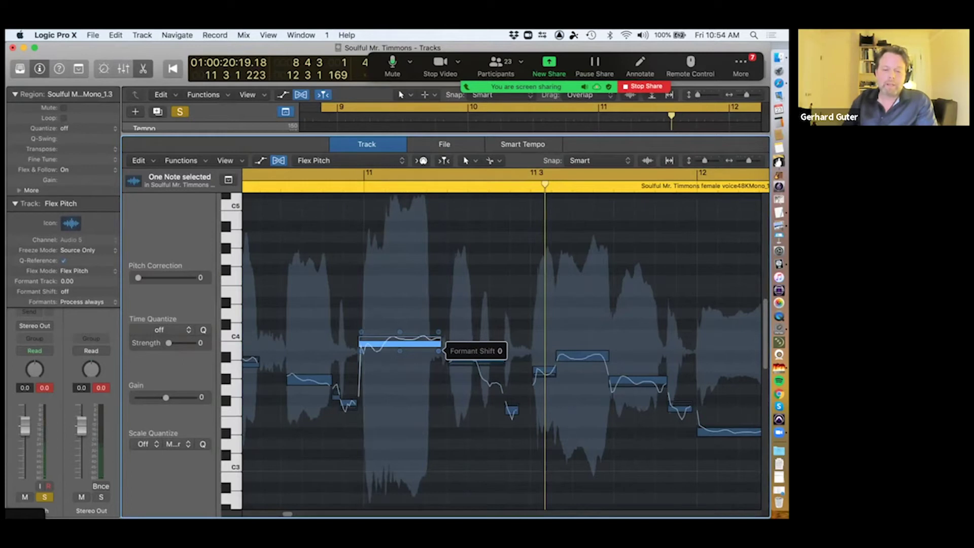
- Lower the formant shift of the long note at bar 11 in two stages, playing the phrase back after each change
{"action": "left_click_drag", "start_coordinate": [439, 350], "coordinate": [437, 383]}
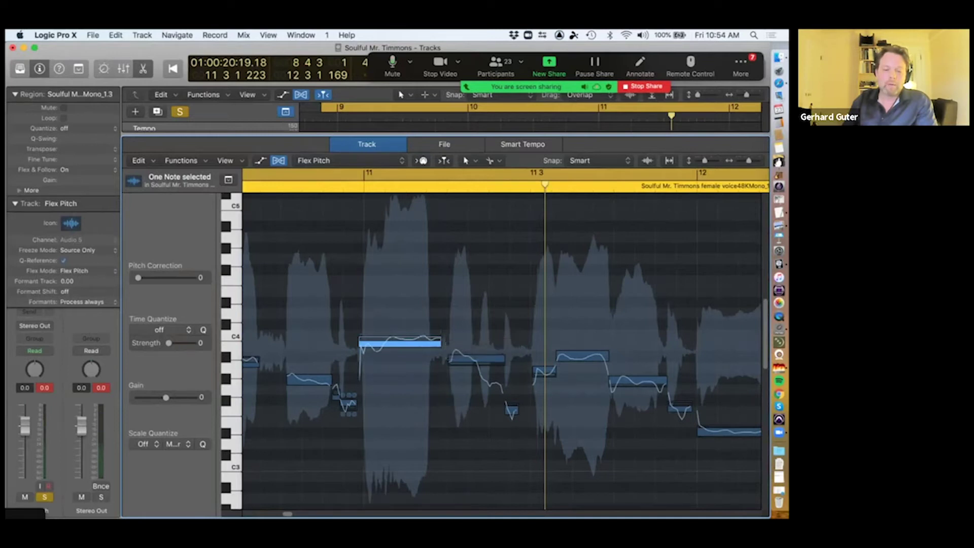
{"action": "key", "text": "space"}
{"action": "key", "text": "space"}
{"action": "left_click_drag", "start_coordinate": [439, 351], "coordinate": [434, 406]}
{"action": "key", "text": "space"}
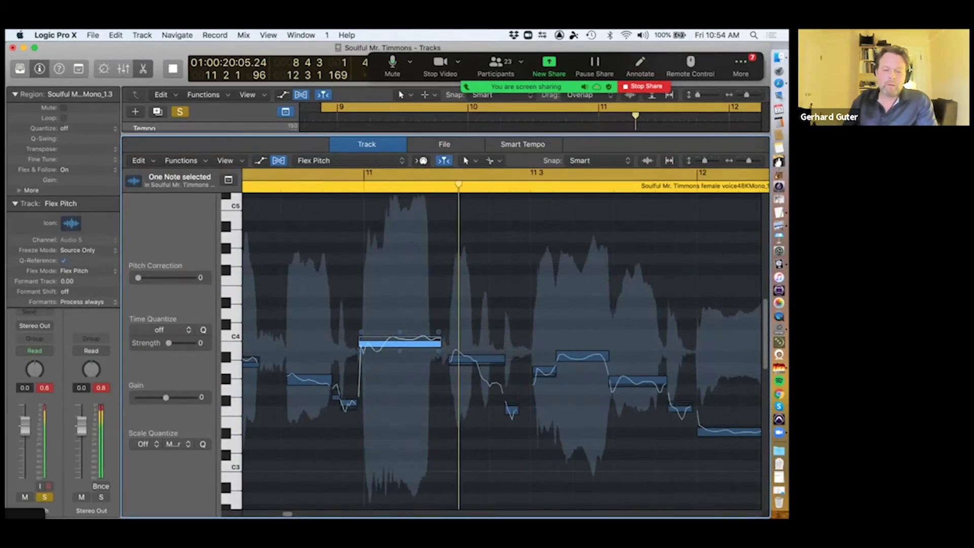
- Raise the formant shift of the bar 11 note again and play the phrase back to compare
{"action": "left_click_drag", "start_coordinate": [439, 351], "coordinate": [440, 335]}
{"action": "key", "text": "space"}
{"action": "key", "text": "space"}
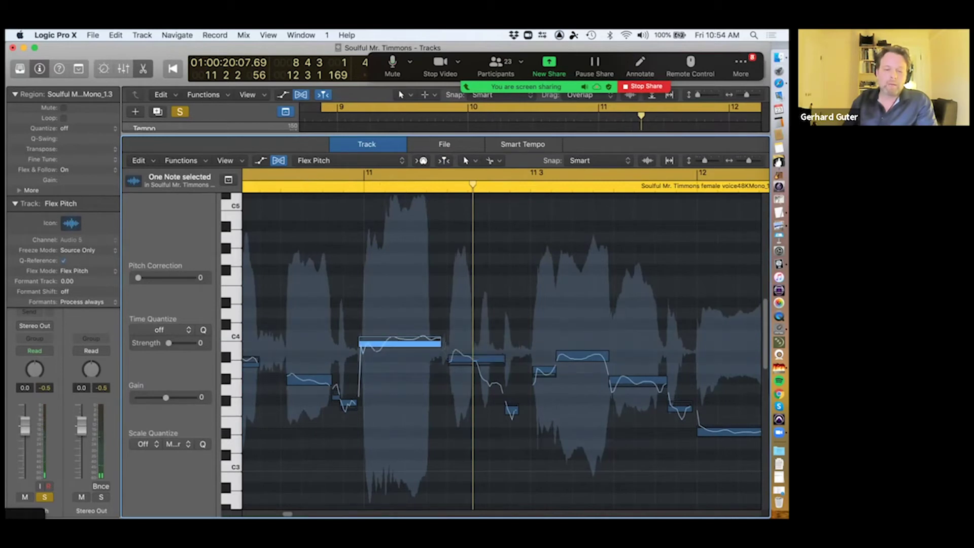
{"action": "key", "text": "space"}
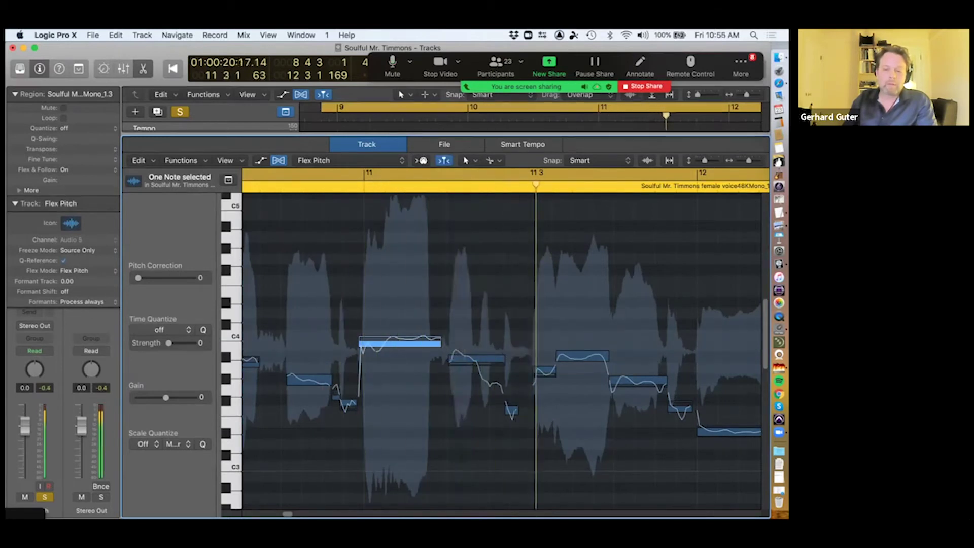
{"action": "key", "text": "space"}
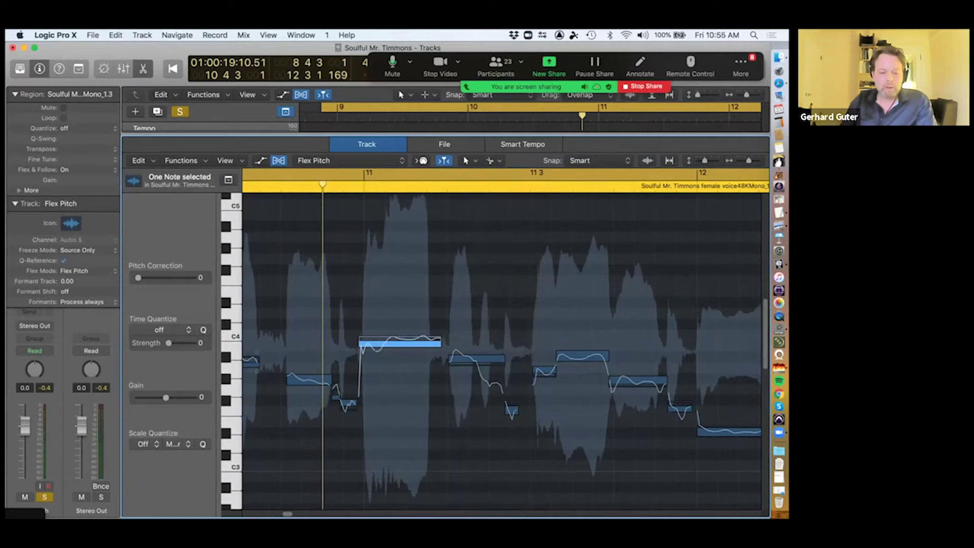
- Look through the vocal notes from bar 9 to bar 14 and play back the passage through bars 15 and 16
{"action": "scroll", "coordinate": [503, 350], "scroll_direction": "left", "scroll_amount": 10}
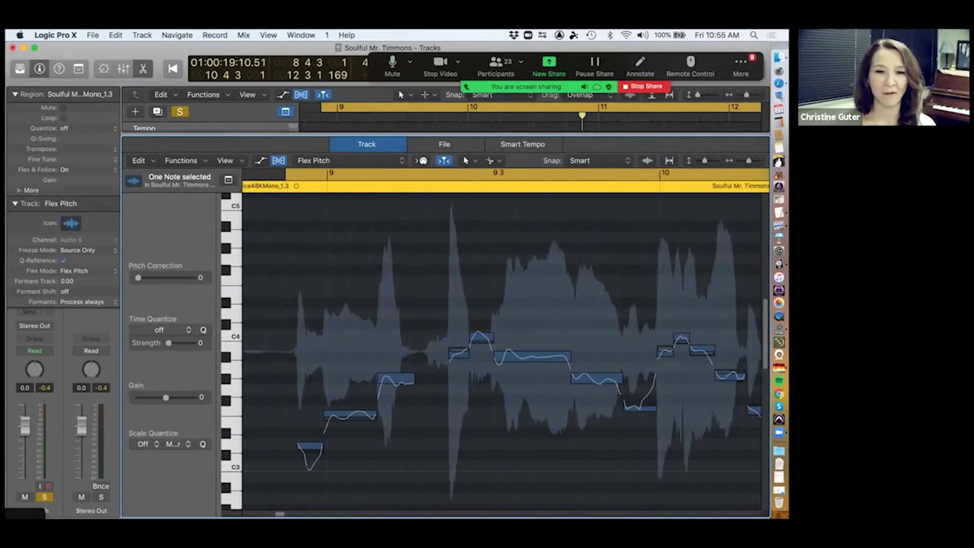
{"action": "scroll", "coordinate": [502, 350], "scroll_direction": "right", "scroll_amount": 15}
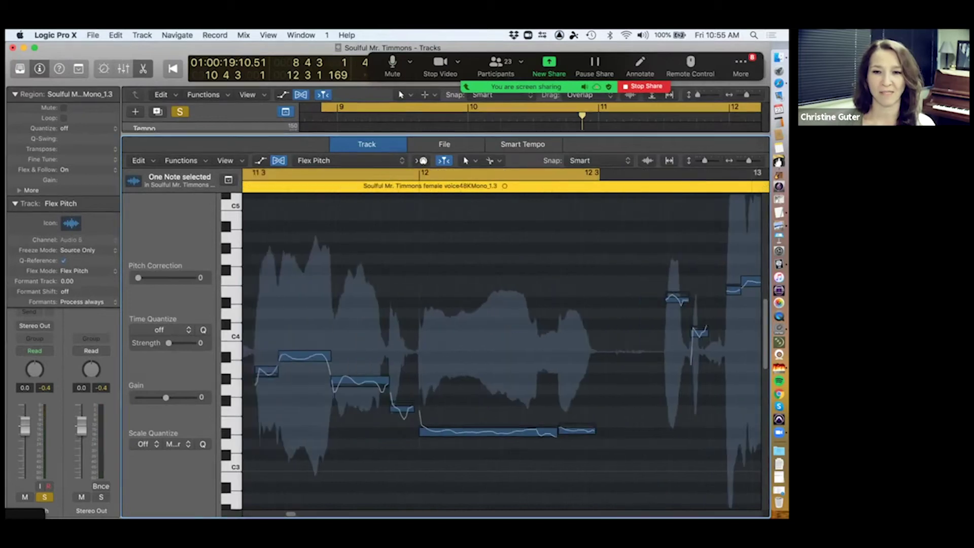
{"action": "scroll", "coordinate": [502, 351], "scroll_direction": "right", "scroll_amount": 5}
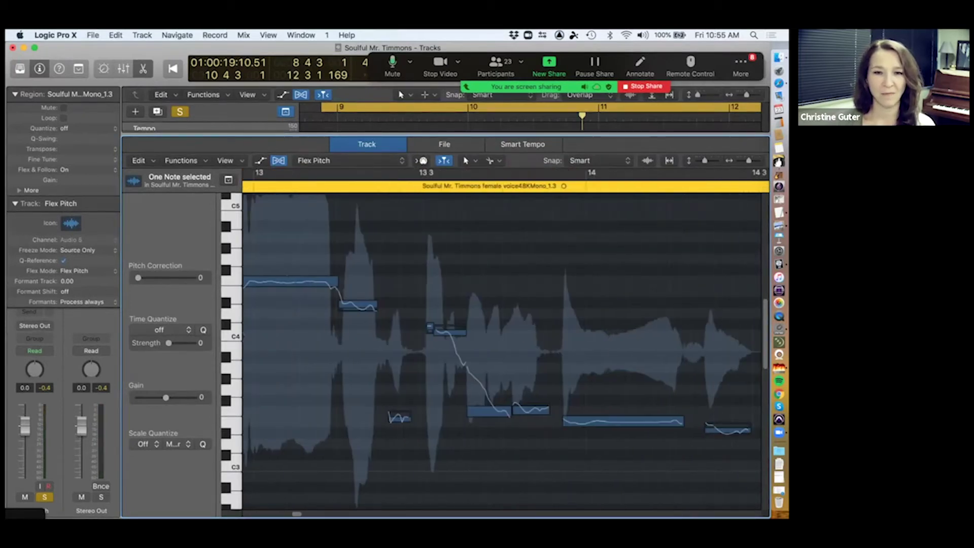
{"action": "scroll", "coordinate": [502, 351], "scroll_direction": "left", "scroll_amount": 6}
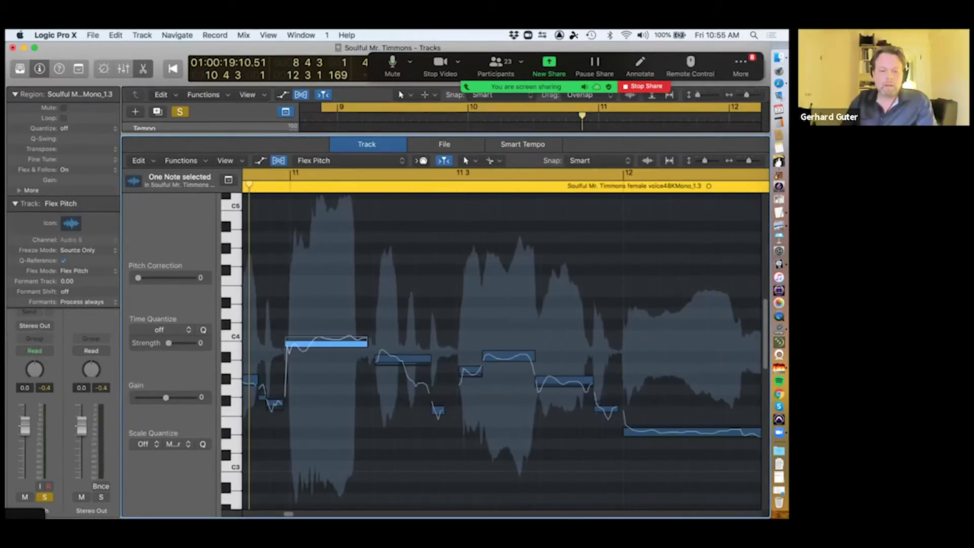
{"action": "scroll", "coordinate": [503, 350], "scroll_direction": "right", "scroll_amount": 5}
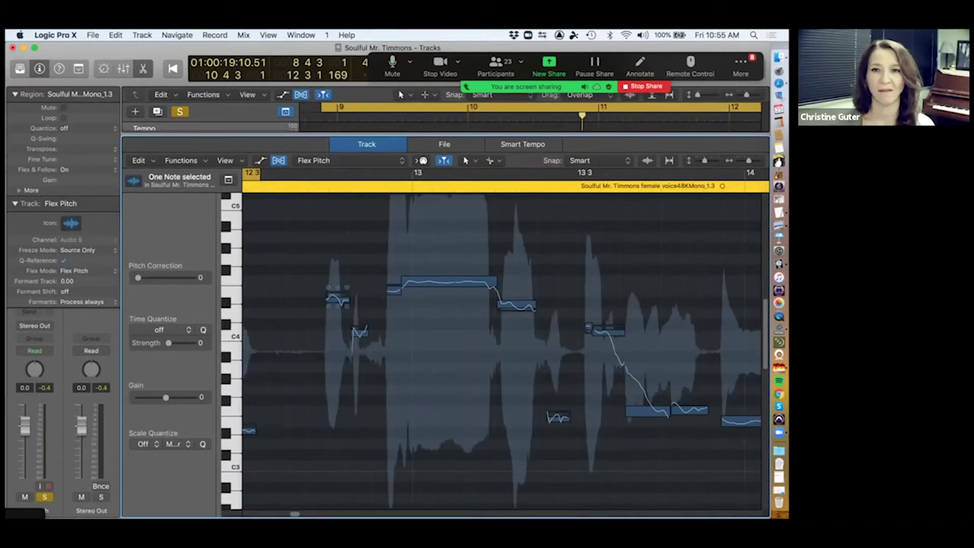
{"action": "key", "text": "space"}
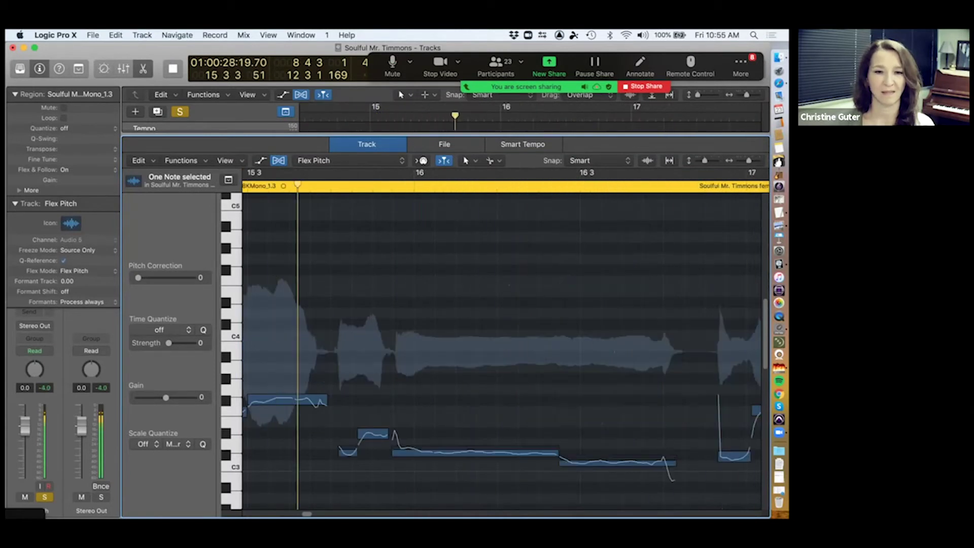
{"action": "key", "text": "space"}
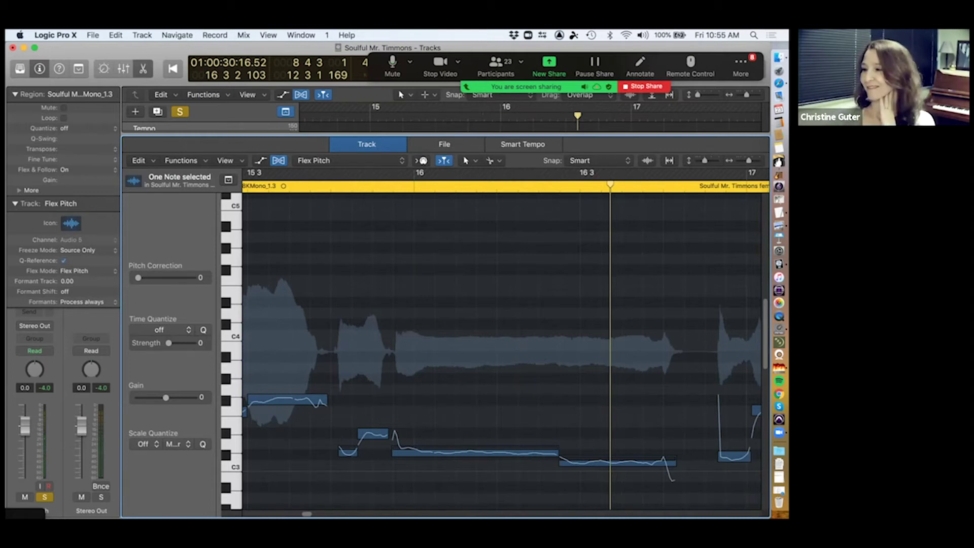
{"action": "scroll", "coordinate": [502, 340], "scroll_direction": "right", "scroll_amount": 5}
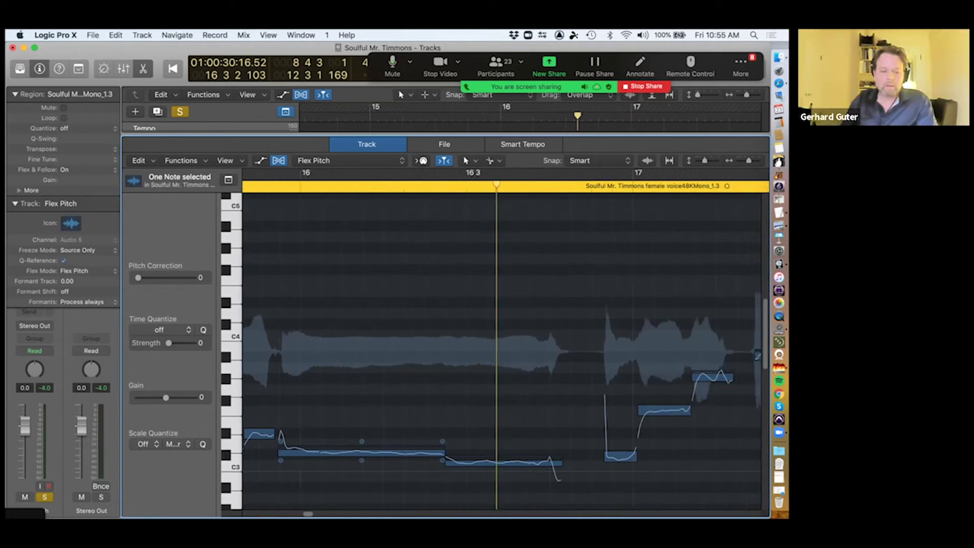
{"action": "right_click", "coordinate": [382, 384]}
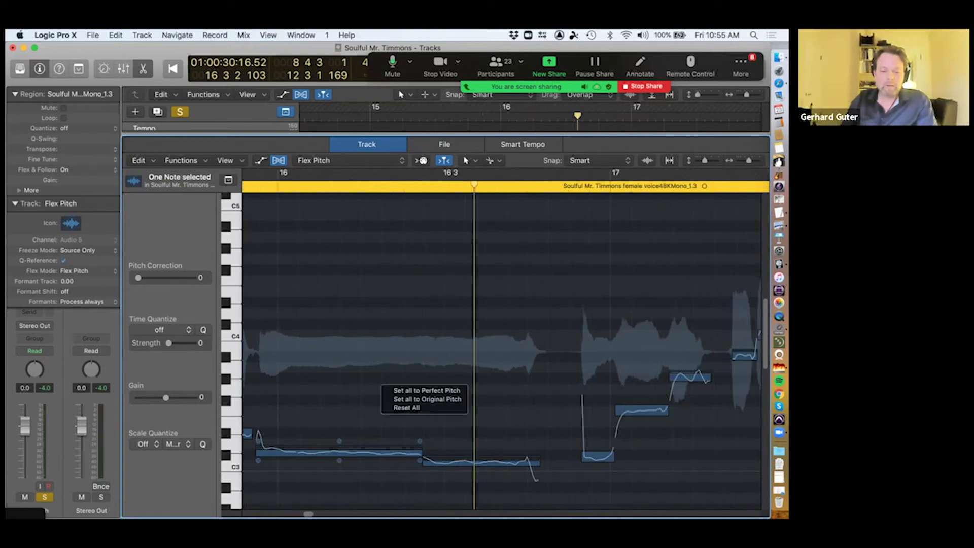
{"action": "key", "text": "Escape"}
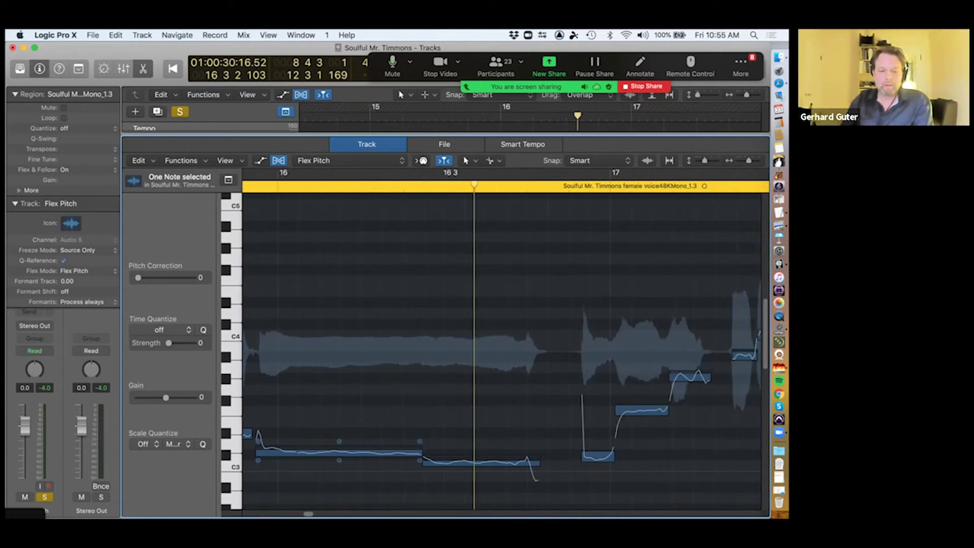
{"action": "key", "text": "t"}
{"action": "key", "text": "Escape"}
- Try moving the start of the short low note before bar 17 onto the bar line and play back the transition
{"action": "left_click", "coordinate": [481, 462]}
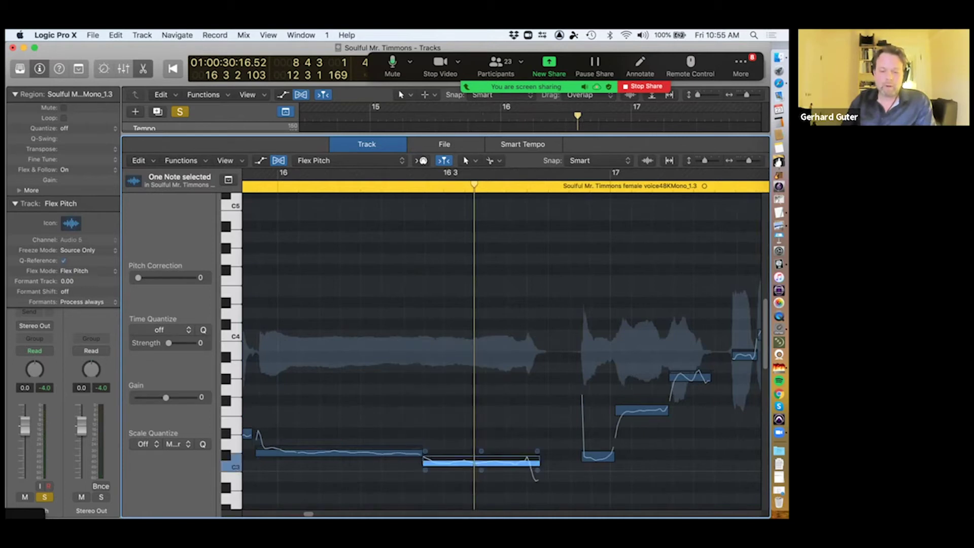
{"action": "left_click_drag", "start_coordinate": [583, 455], "coordinate": [611, 456]}
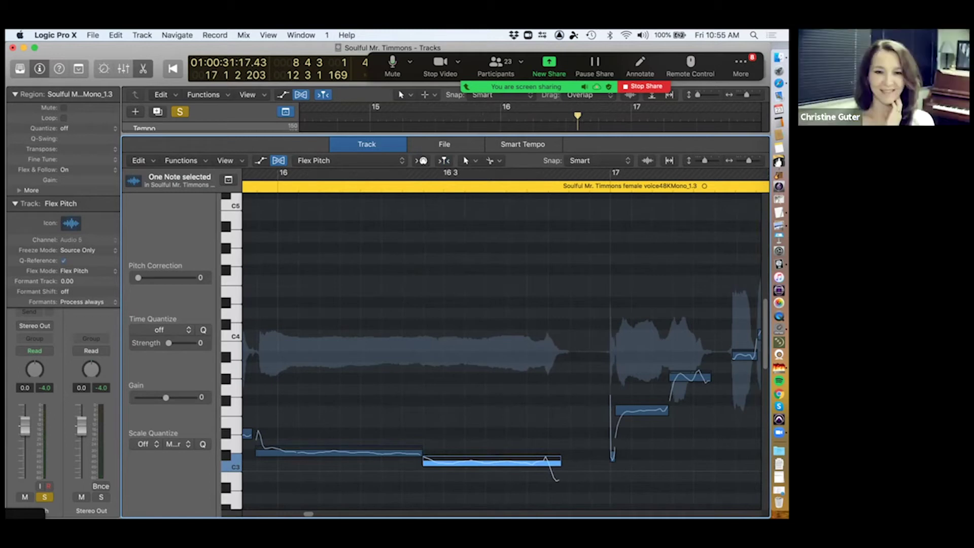
{"action": "key", "text": "space"}
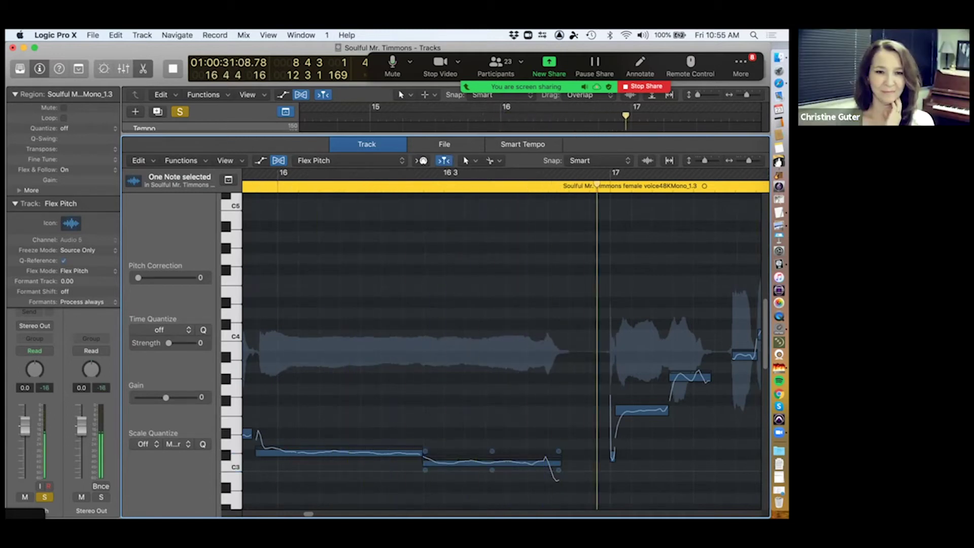
{"action": "key", "text": "space"}
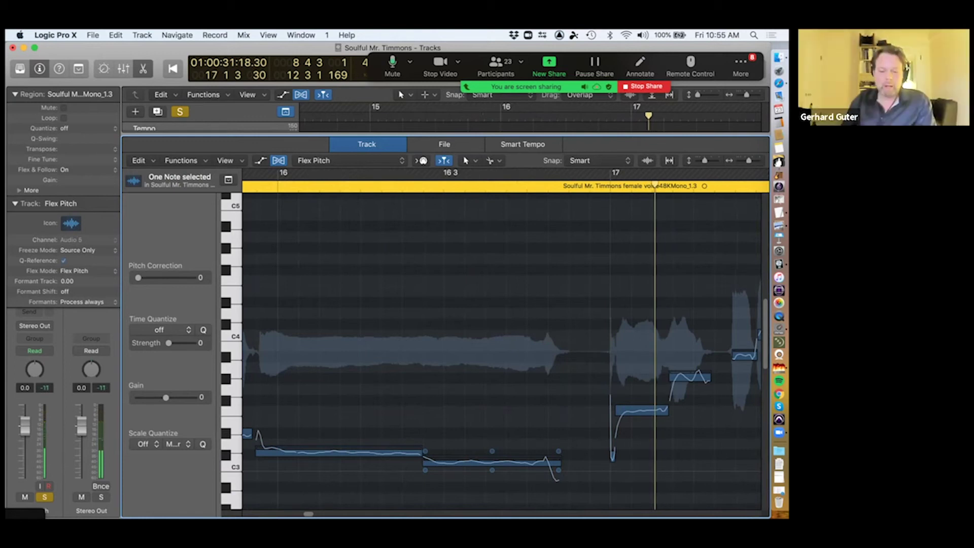
- Undo the timing change to the short note at bar 17 and clear the note selection
{"action": "key", "text": "shift+super+d"}
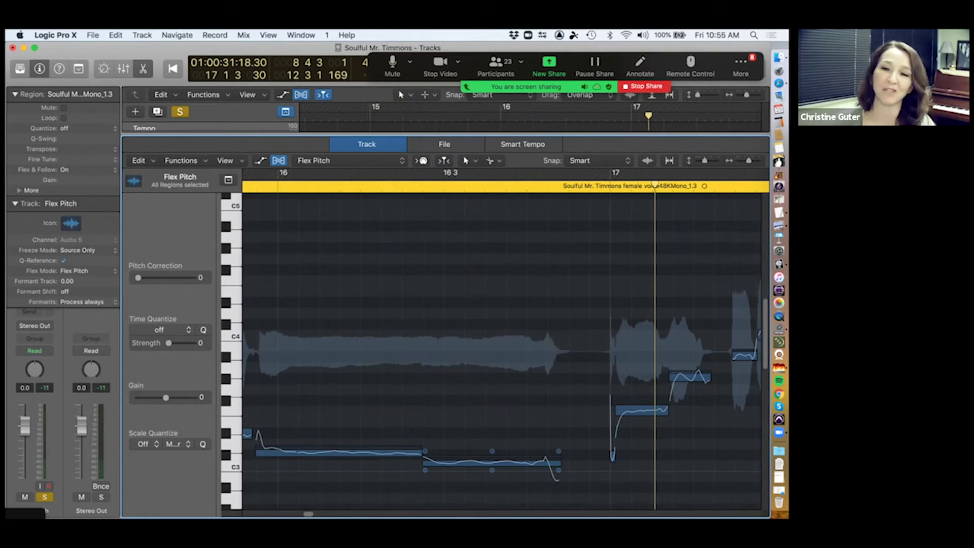
{"action": "right_click", "coordinate": [415, 271]}
{"action": "key", "text": "Escape"}
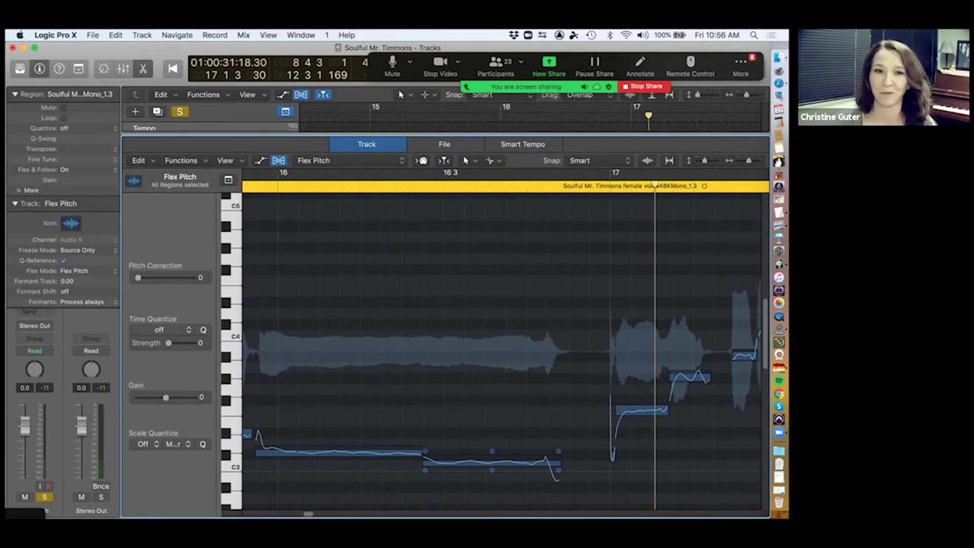
{"action": "key", "text": "super+z"}
{"action": "key", "text": "shift+super+d"}
- Set all notes from bar 9 through the high note at bar 13 to perfect pitch and turn off cycle mode
{"action": "key", "text": "super+Left"}
{"action": "key", "text": "super+Left"}
{"action": "key", "text": "super+Left"}
{"action": "key", "text": "super+Left"}
{"action": "key", "text": "super+Left"}
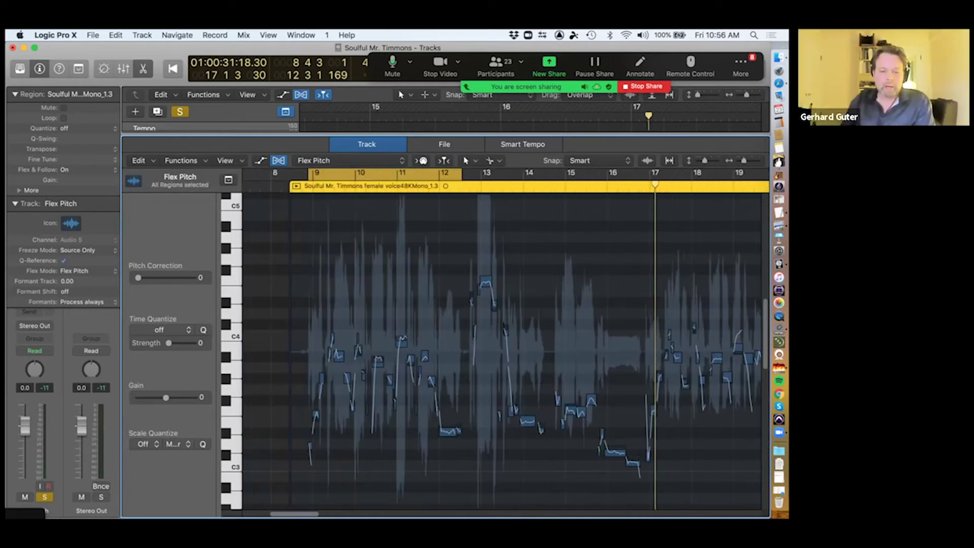
{"action": "left_click_drag", "start_coordinate": [296, 263], "coordinate": [489, 471]}
{"action": "right_click", "coordinate": [452, 431]}
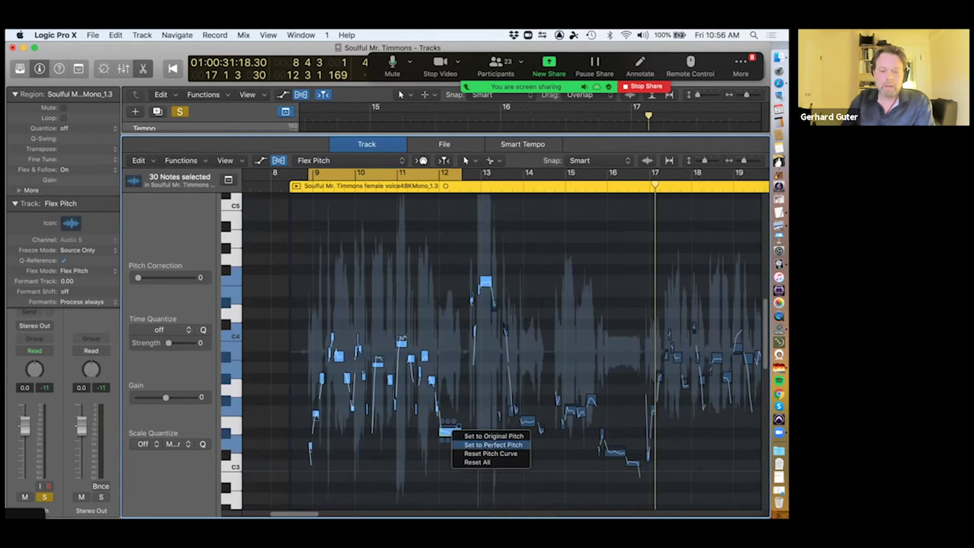
{"action": "left_click", "coordinate": [493, 444]}
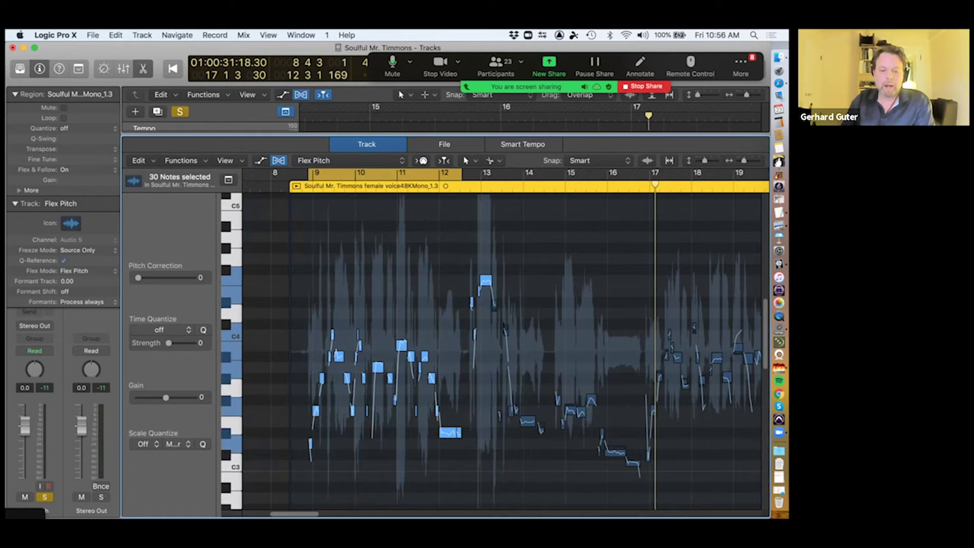
{"action": "key", "text": "Escape"}
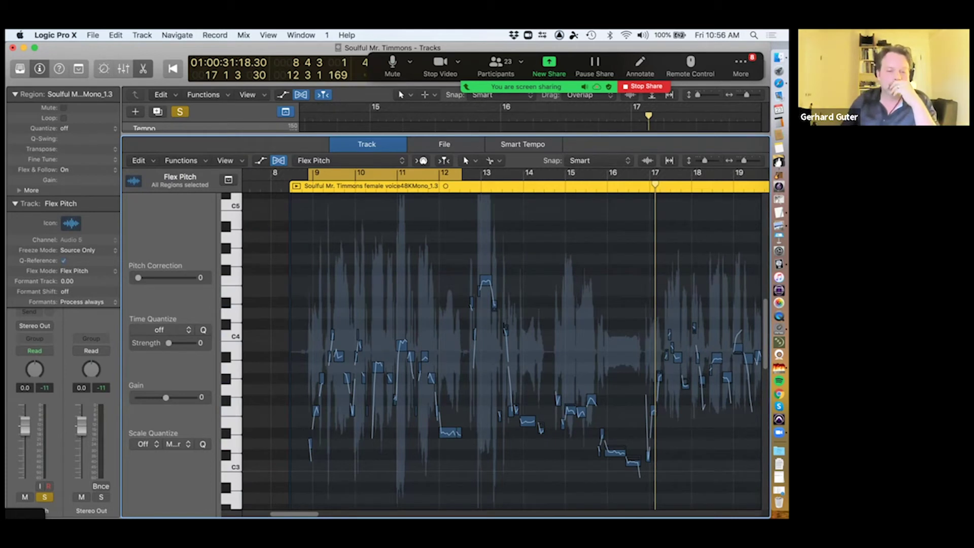
{"action": "key", "text": "c"}
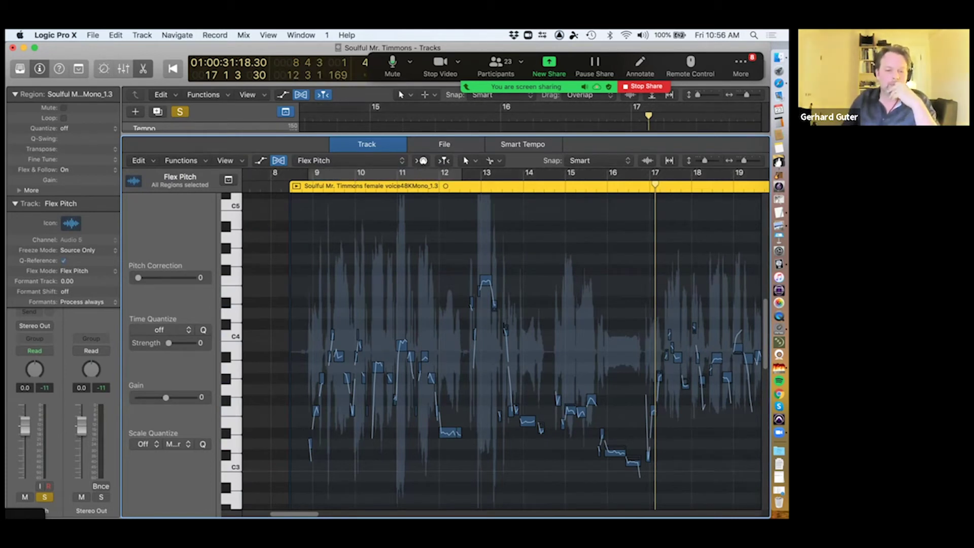
- Close the current project and open the It's Something project from the Remote Recording Pitch Correction folder in Finder
{"action": "left_click", "coordinate": [93, 35]}
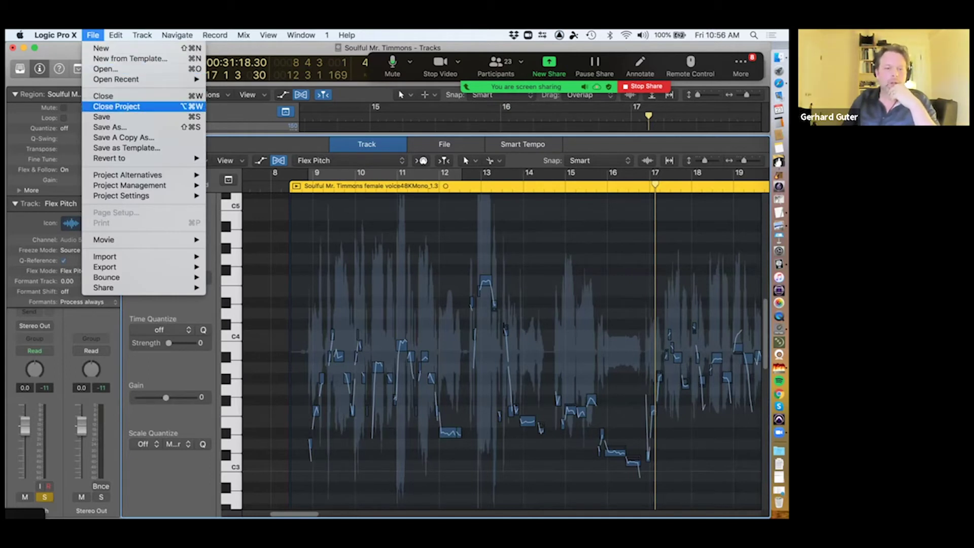
{"action": "left_click", "coordinate": [117, 106]}
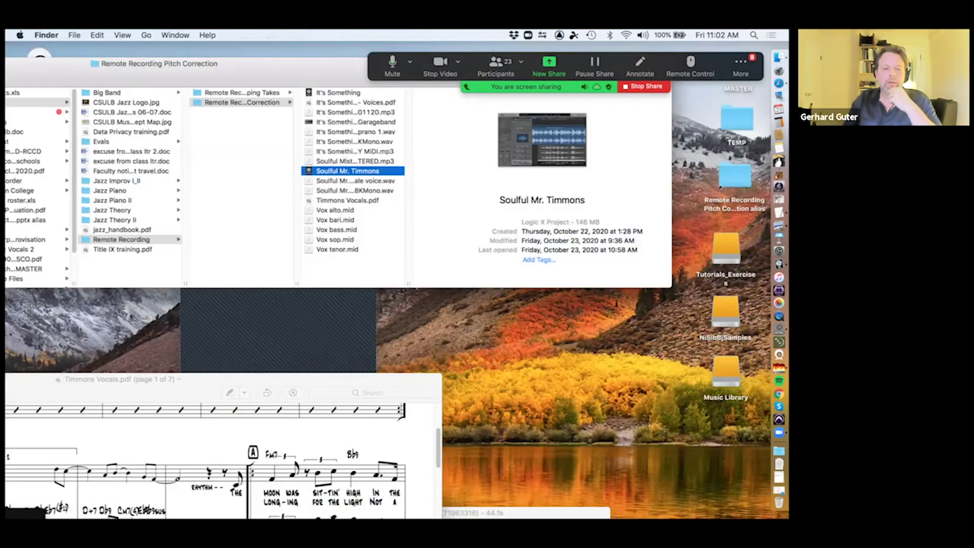
{"action": "left_click", "coordinate": [338, 92]}
{"action": "double_click", "coordinate": [339, 92]}
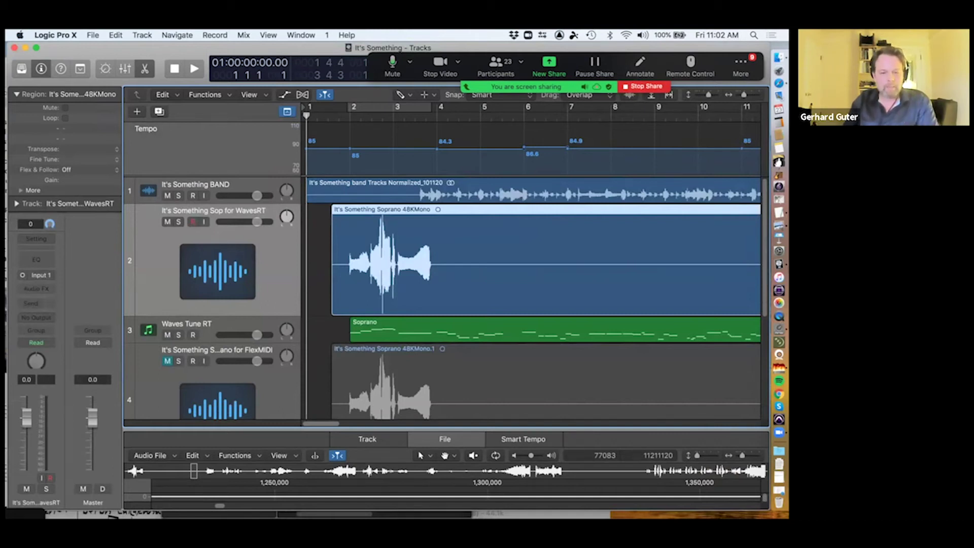
- Play back the opening bars of the project and return the playhead to bar 2
{"action": "key", "text": "space"}
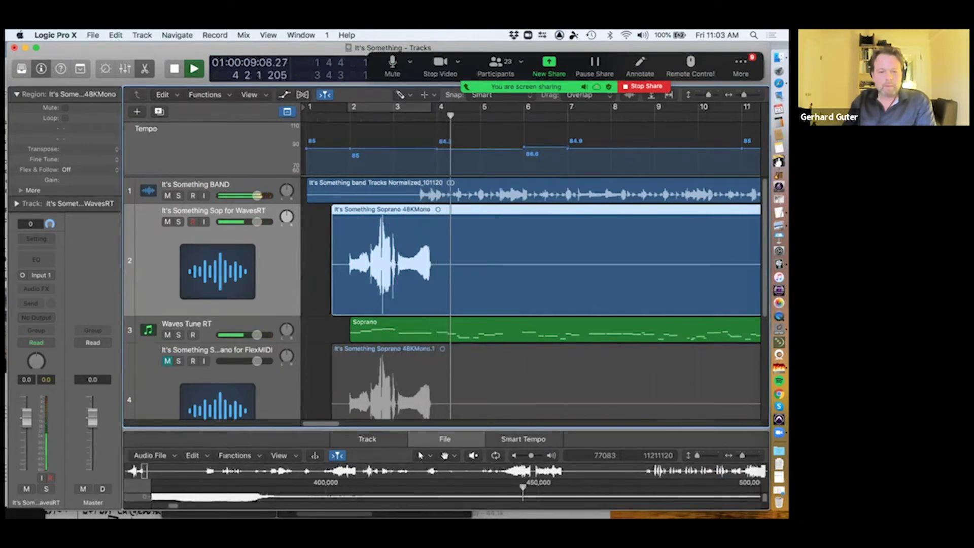
{"action": "key", "text": "space"}
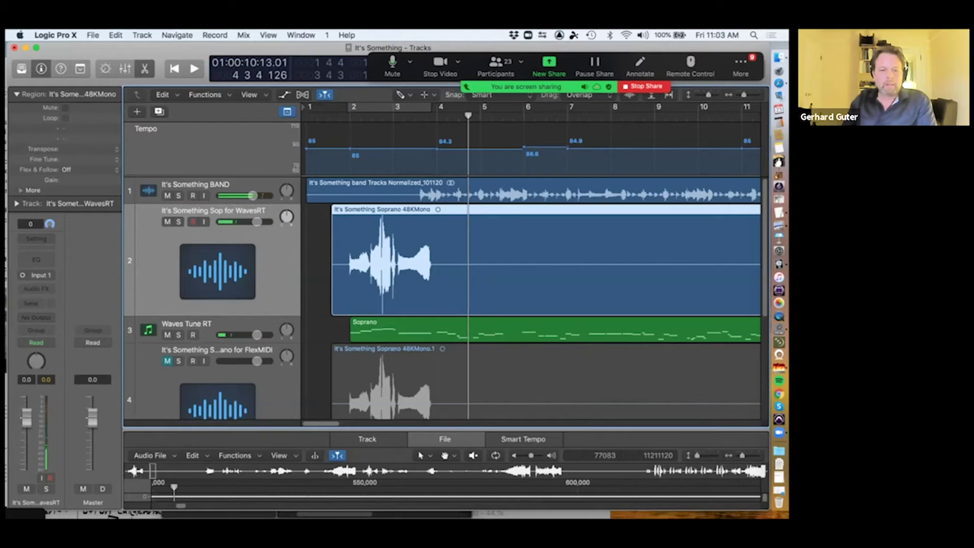
{"action": "key", "text": "Return"}
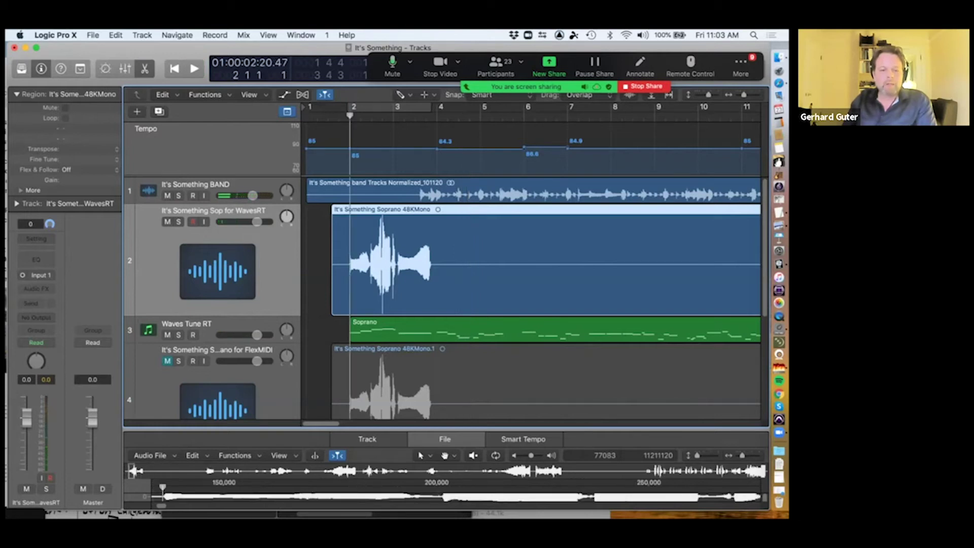
- Select the Soprano MIDI region on the Waves Tune RT track
{"action": "left_click", "coordinate": [386, 329]}
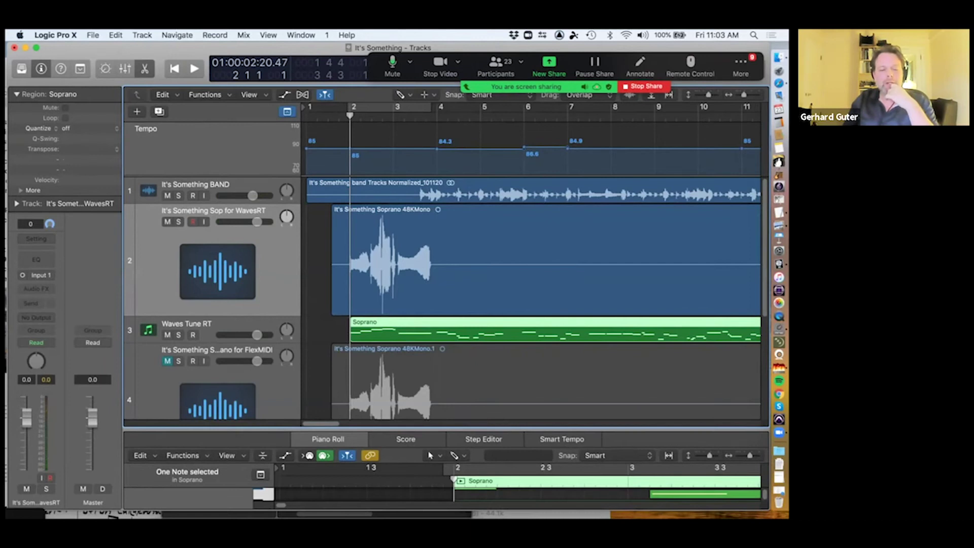
- Increase the height of the Waves Tune RT track and make it the selected track
{"action": "left_click_drag", "start_coordinate": [187, 325], "coordinate": [158, 390]}
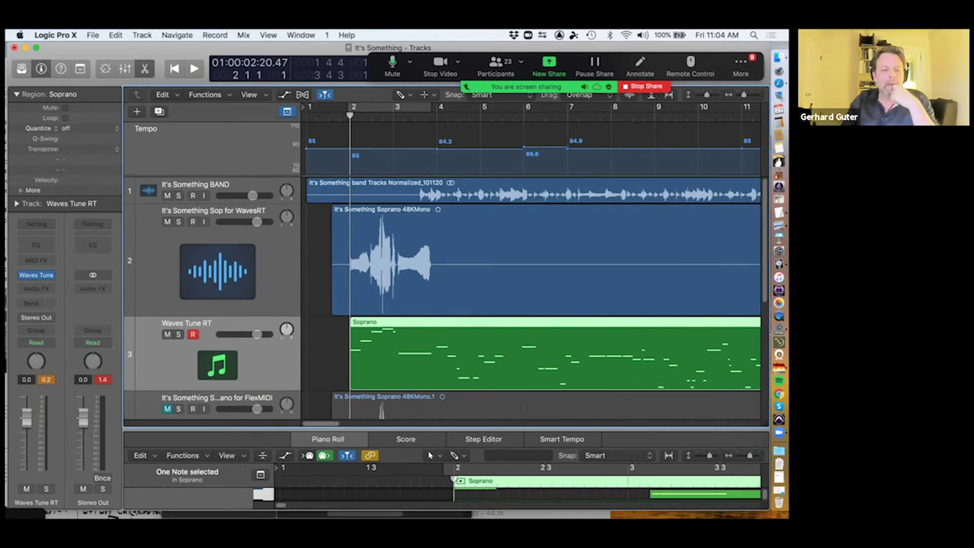
{"action": "key", "text": "Up"}
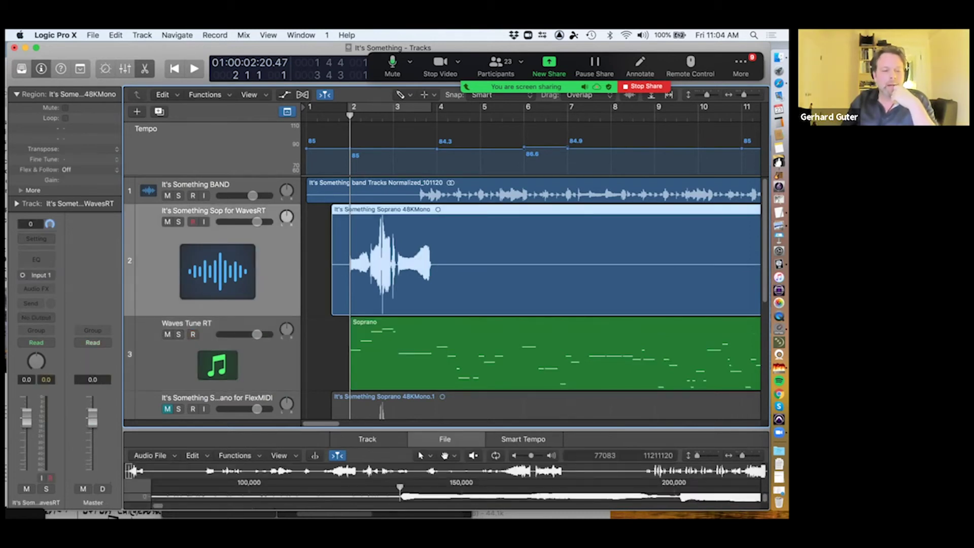
{"action": "key", "text": "Down"}
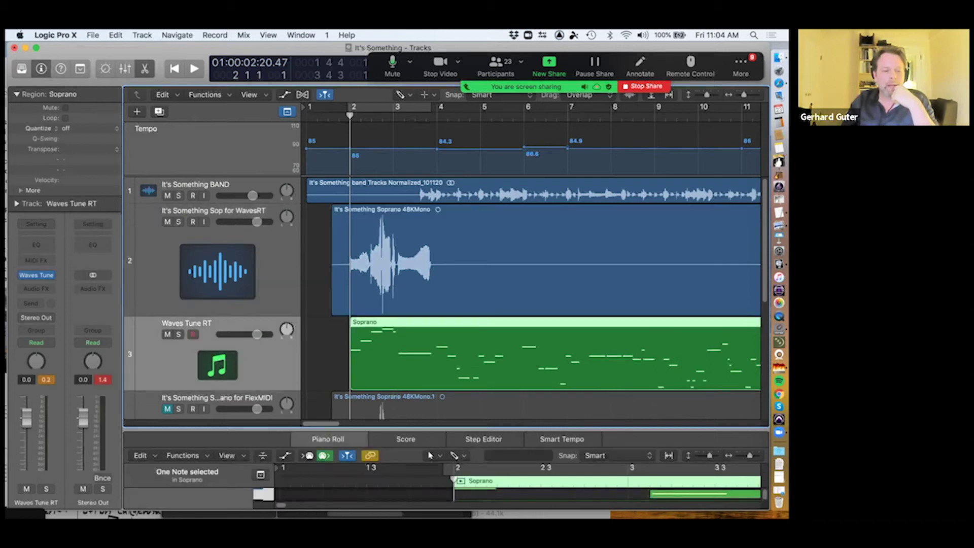
- Load the mono Waves Tune Real-Time (m) from the Waves AU MIDI-controlled effects as the Waves Tune RT track's instrument
{"action": "mouse_move", "coordinate": [37, 275]}
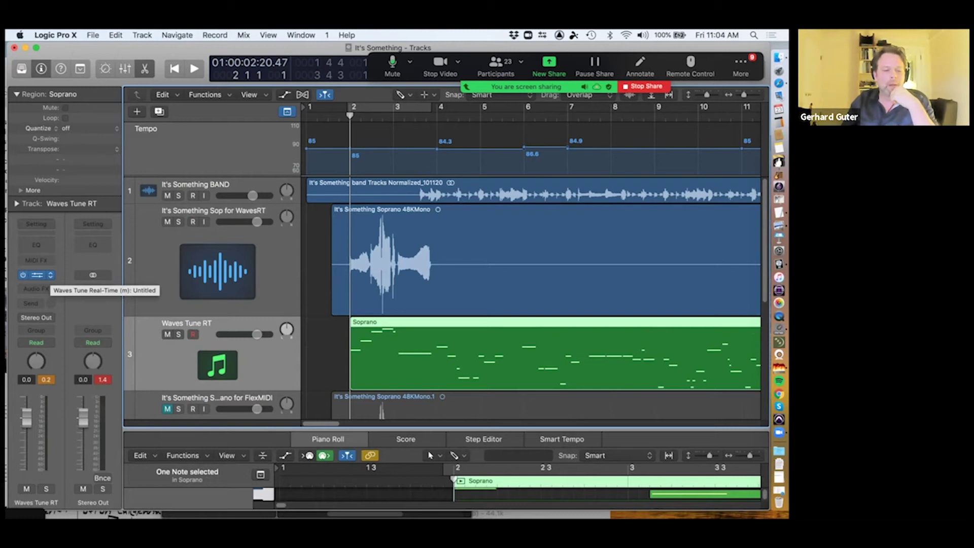
{"action": "left_click", "coordinate": [50, 275]}
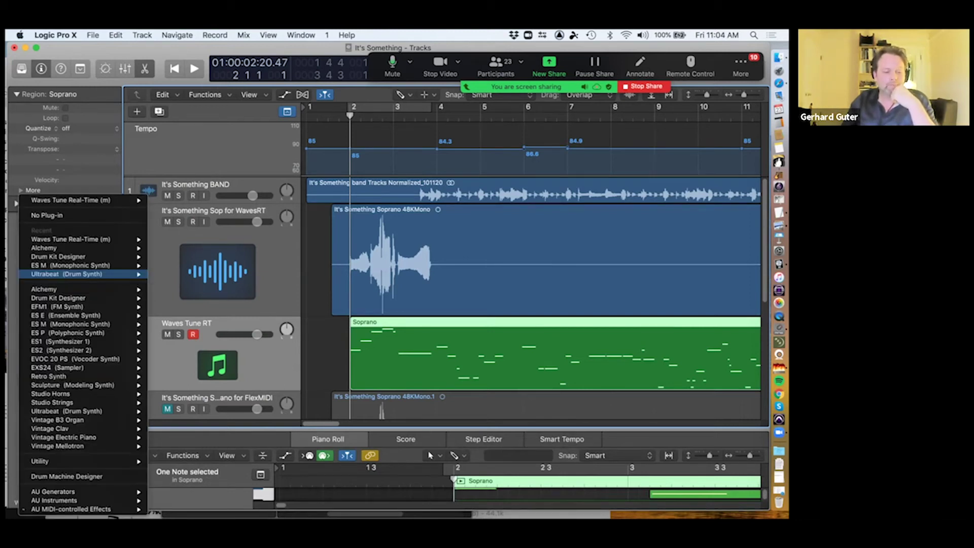
{"action": "mouse_move", "coordinate": [71, 509]}
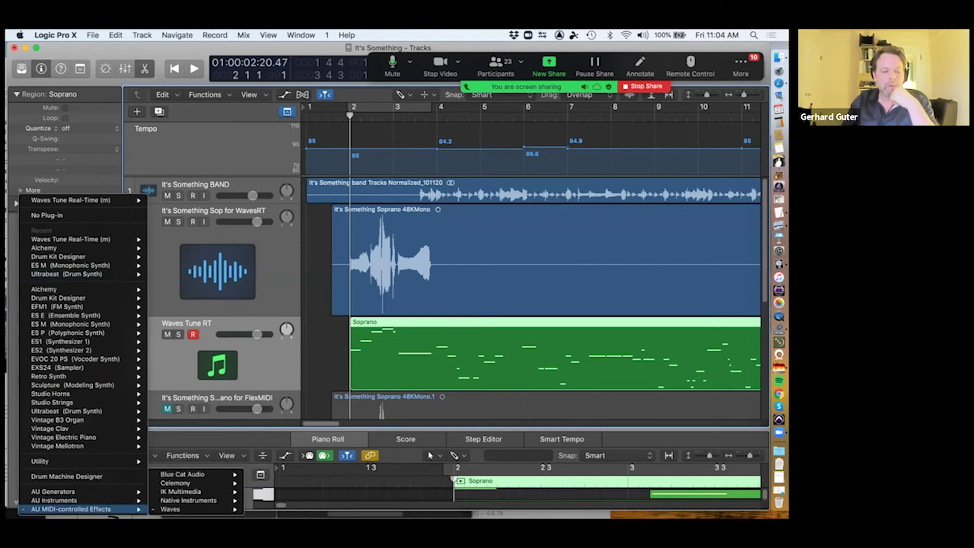
{"action": "mouse_move", "coordinate": [173, 509]}
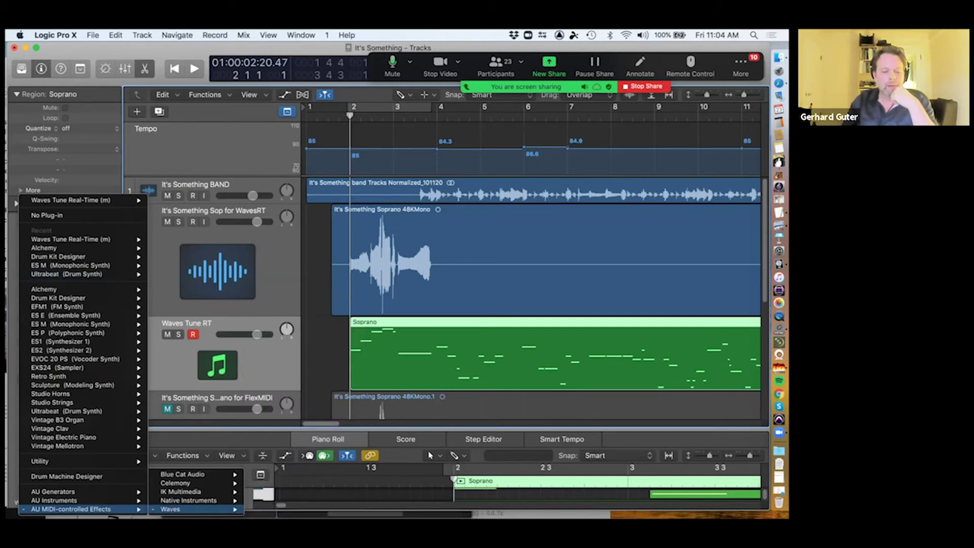
{"action": "mouse_move", "coordinate": [296, 501]}
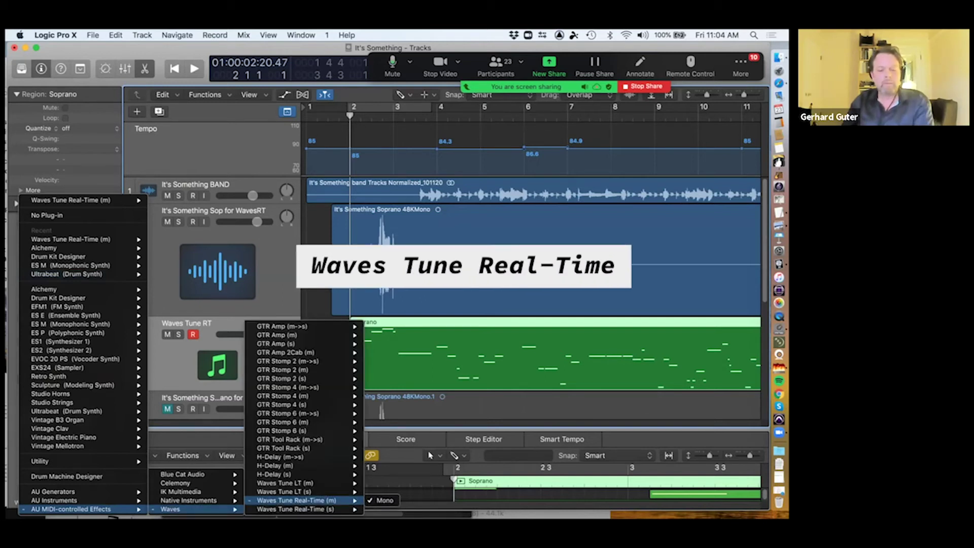
{"action": "left_click", "coordinate": [385, 500]}
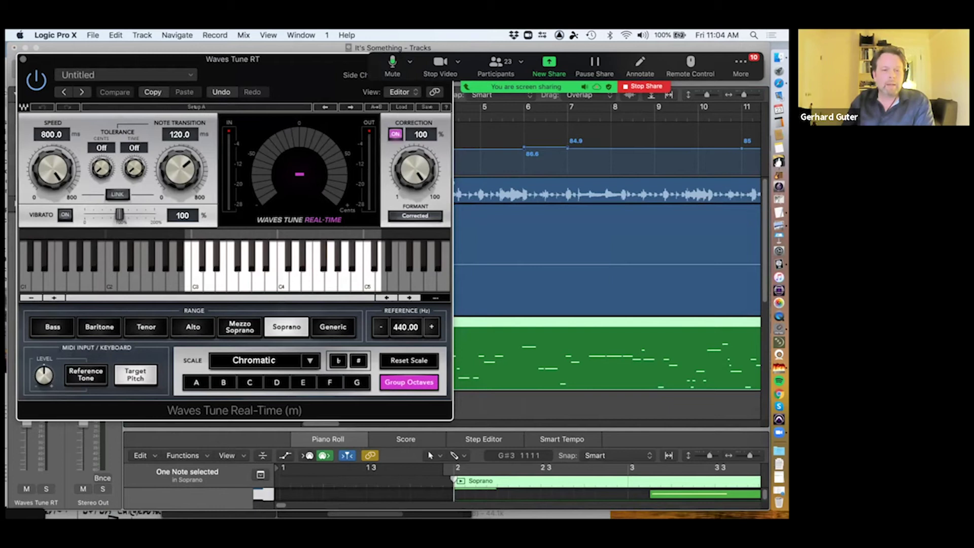
- Check which track feeds the Waves Tune plug-in's side chain and move its window clear of the vocal tracks
{"action": "left_click_drag", "start_coordinate": [232, 58], "coordinate": [385, 145]}
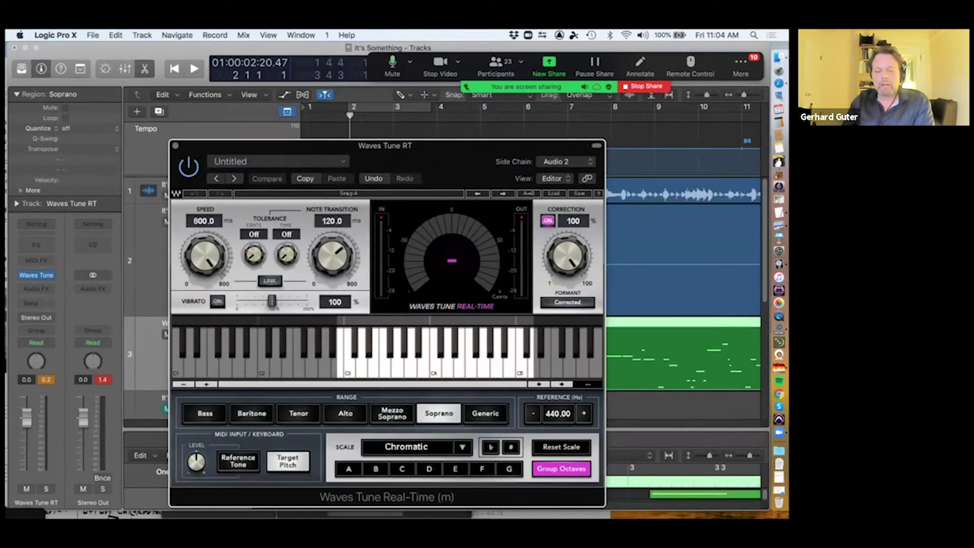
{"action": "left_click_drag", "start_coordinate": [386, 145], "coordinate": [415, 144]}
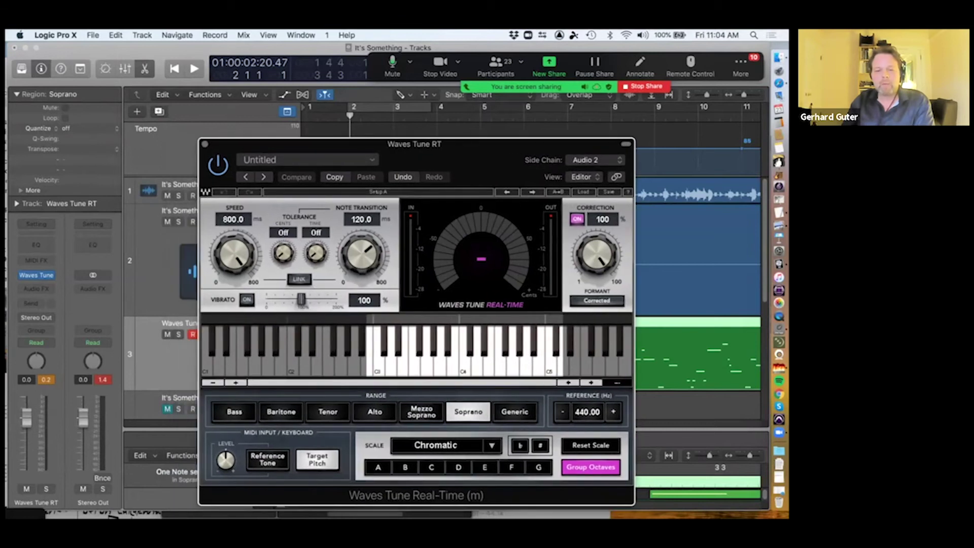
{"action": "left_click_drag", "start_coordinate": [415, 144], "coordinate": [430, 115]}
{"action": "left_click", "coordinate": [611, 131]}
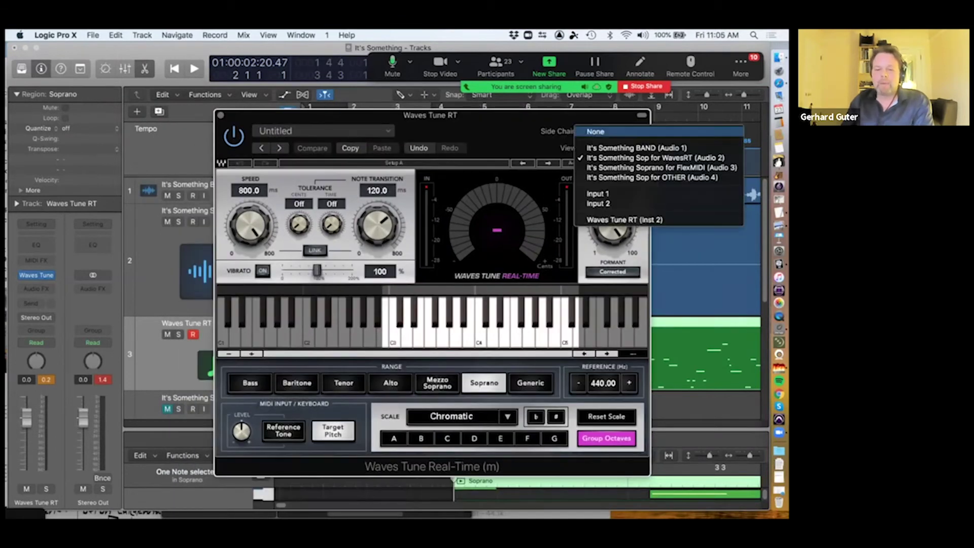
{"action": "key", "text": "Escape"}
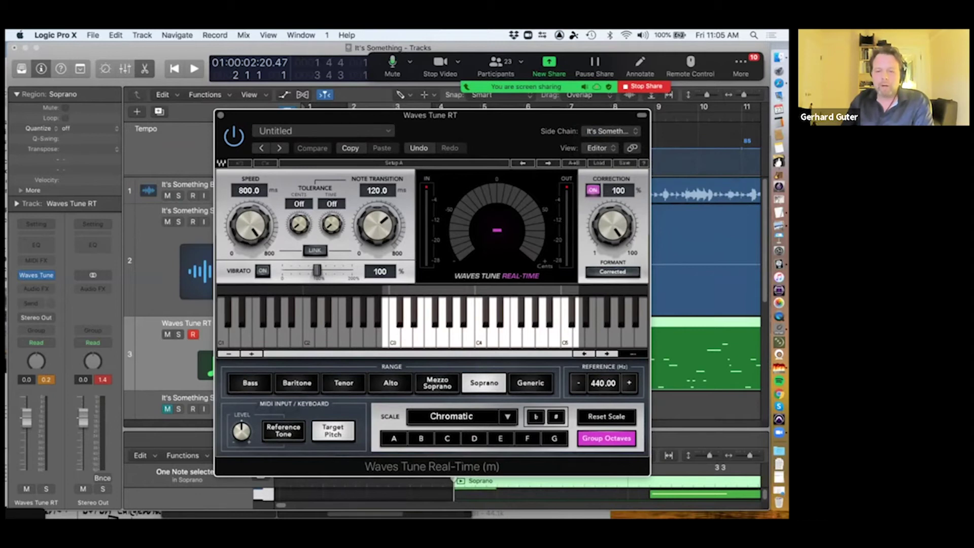
{"action": "left_click", "coordinate": [611, 131]}
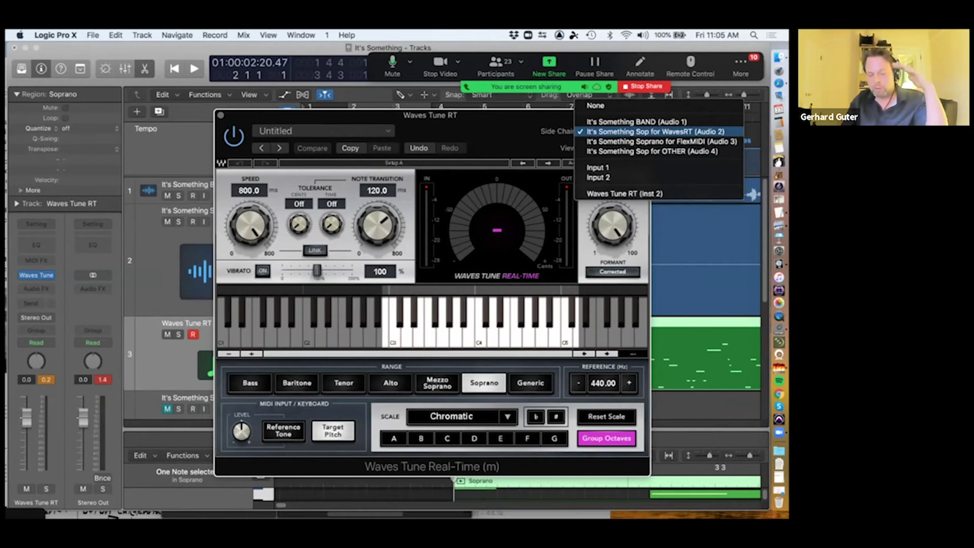
{"action": "key", "text": "Escape"}
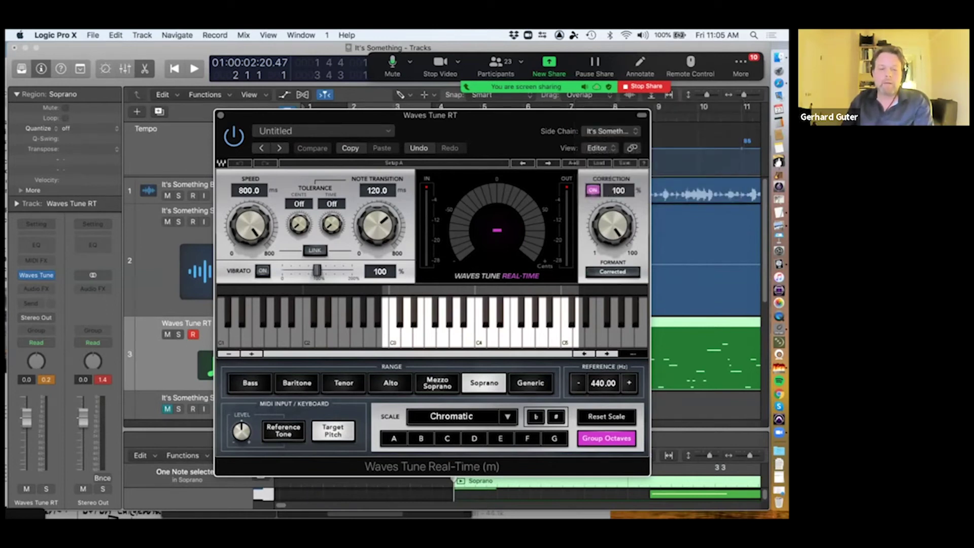
{"action": "left_click_drag", "start_coordinate": [431, 116], "coordinate": [564, 360]}
- Play the opening phrase from bar 2 with Waves Tune bypassed, re-enable the plug-in and start the phrase again
{"action": "mouse_move", "coordinate": [37, 275]}
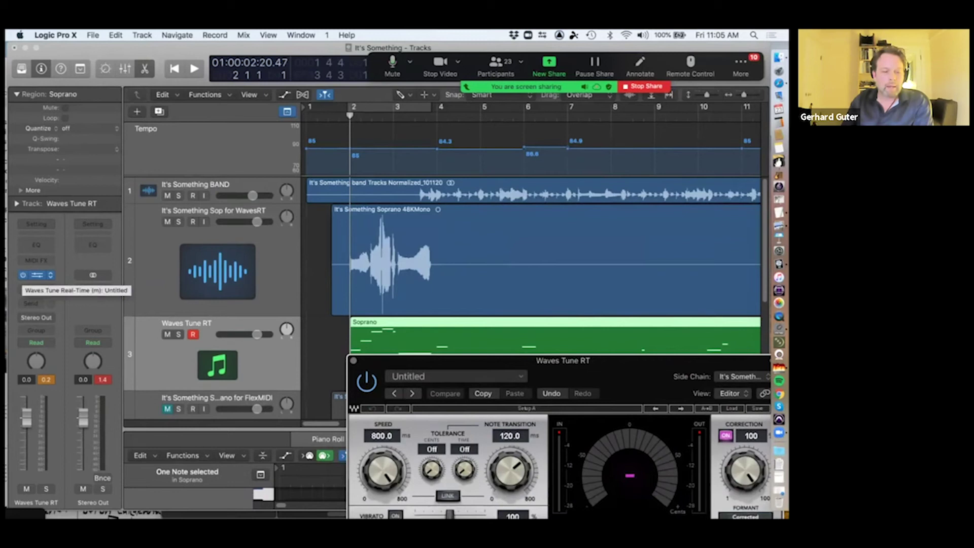
{"action": "key", "text": "space"}
{"action": "key", "text": "space"}
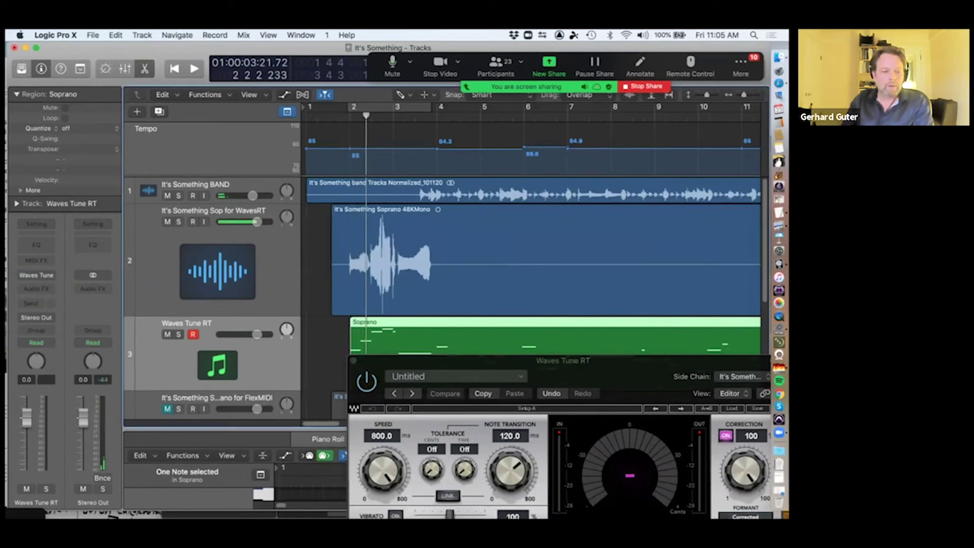
{"action": "left_click", "coordinate": [24, 275]}
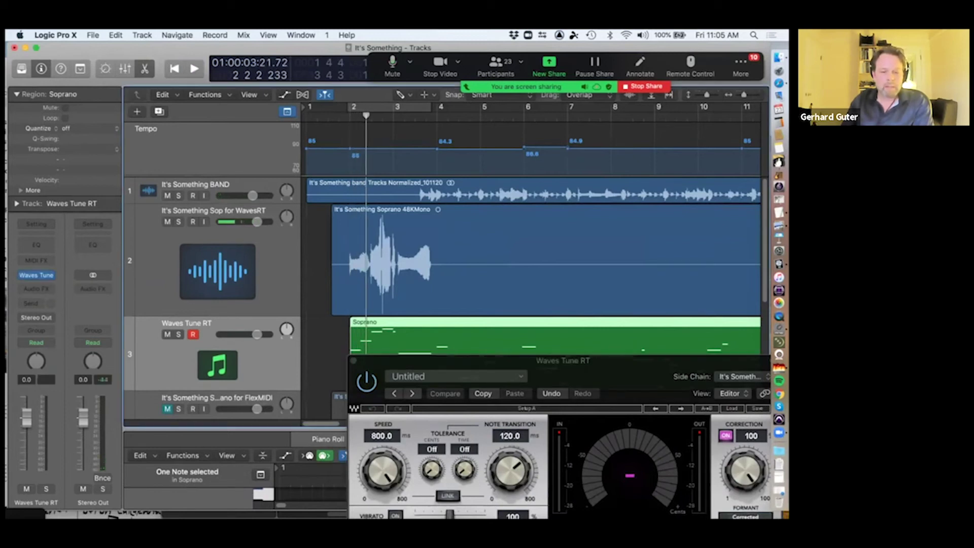
{"action": "key", "text": "space"}
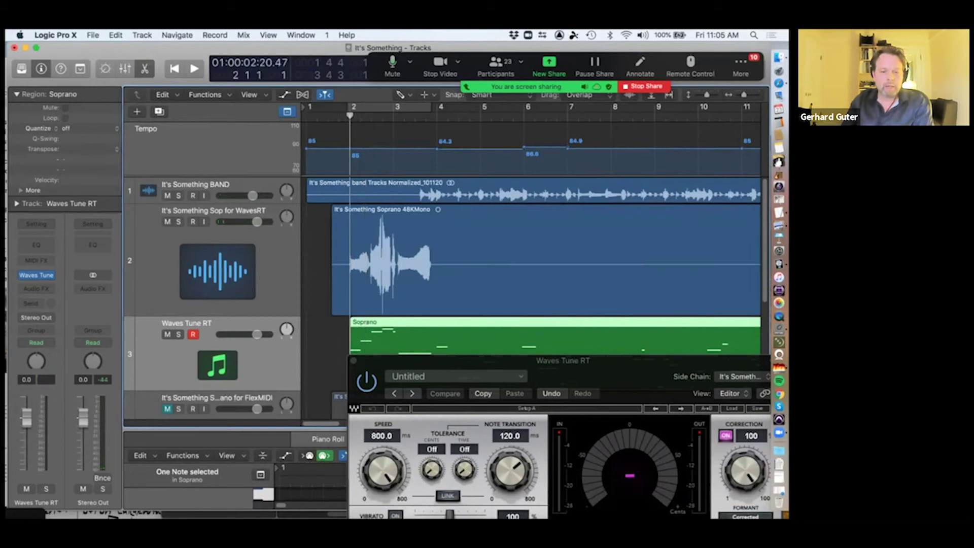
{"action": "key", "text": "space"}
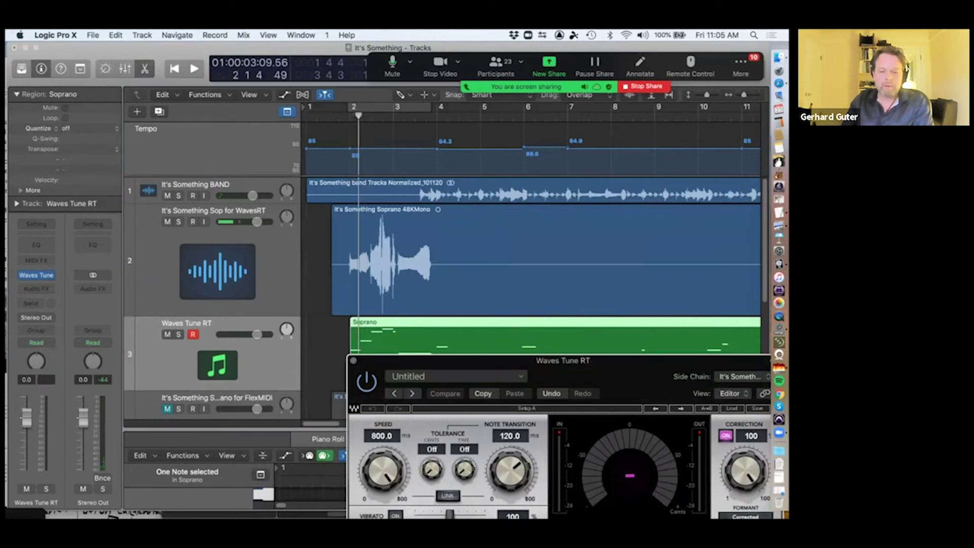
- Lower the Waves Tune correction amount to 1 % and play back the opening phrase
{"action": "left_click_drag", "start_coordinate": [562, 361], "coordinate": [417, 213]}
{"action": "left_click", "coordinate": [578, 287]}
{"action": "left_click_drag", "start_coordinate": [598, 323], "coordinate": [599, 375]}
{"action": "left_click", "coordinate": [579, 288]}
{"action": "key", "text": "space"}
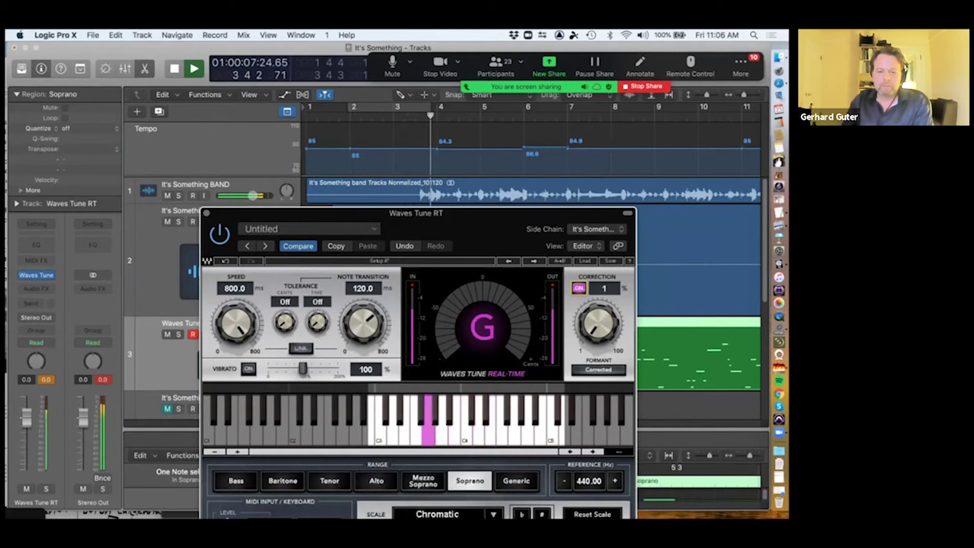
{"action": "key", "text": "space"}
- Turn on cycle mode over bars 2 and 3 and play the phrase with the correction amount at 100 %
{"action": "left_click", "coordinate": [399, 106]}
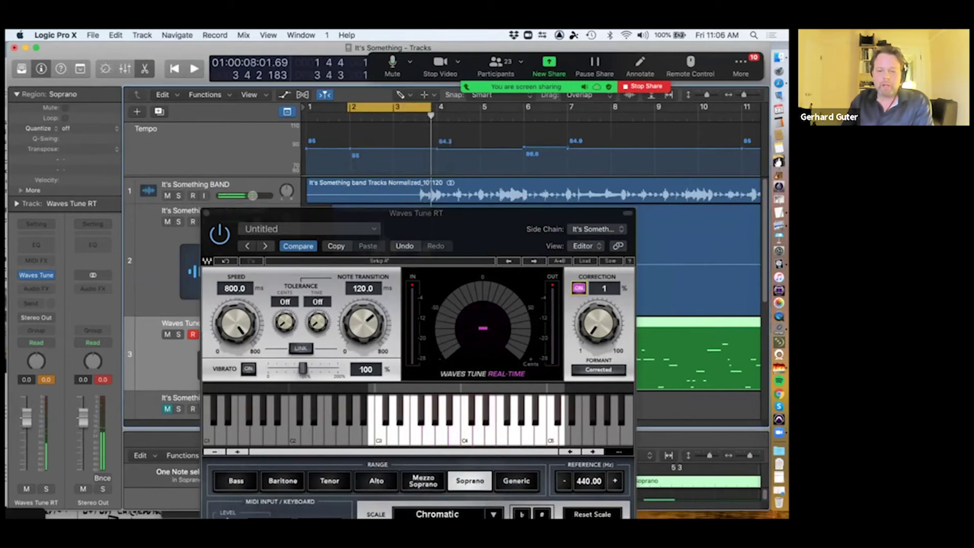
{"action": "left_click_drag", "start_coordinate": [598, 323], "coordinate": [598, 274]}
{"action": "key", "text": "space"}
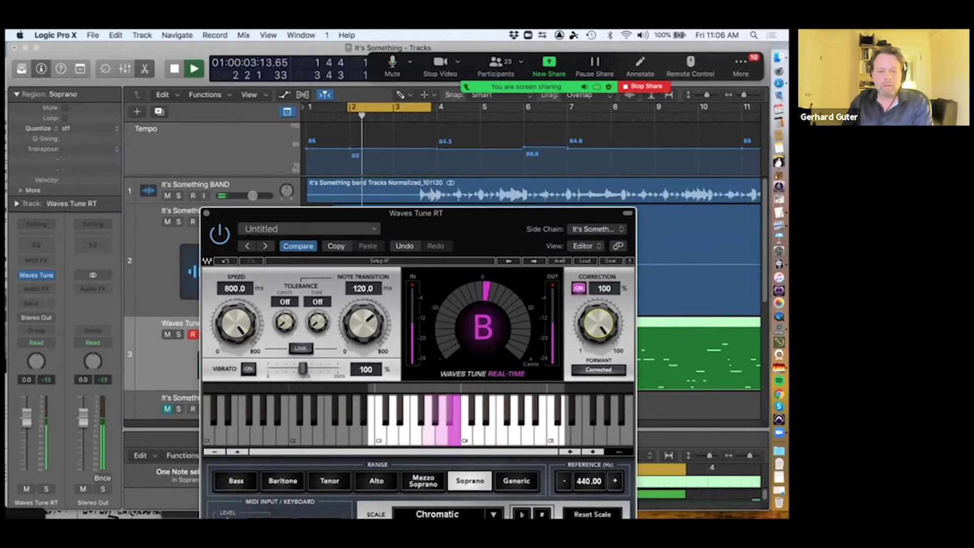
- Set the Waves Tune correction speed to 46.5 ms during playback, and stop
{"action": "left_click_drag", "start_coordinate": [416, 213], "coordinate": [541, 247]}
{"action": "left_click_drag", "start_coordinate": [360, 357], "coordinate": [360, 406]}
{"action": "key", "text": "space"}
- Enlarge the piano roll and bring the Soprano notes of bars 2 and 3 into view, with the plug-in window moved aside
{"action": "left_click_drag", "start_coordinate": [541, 248], "coordinate": [697, 337]}
{"action": "key", "text": "e"}
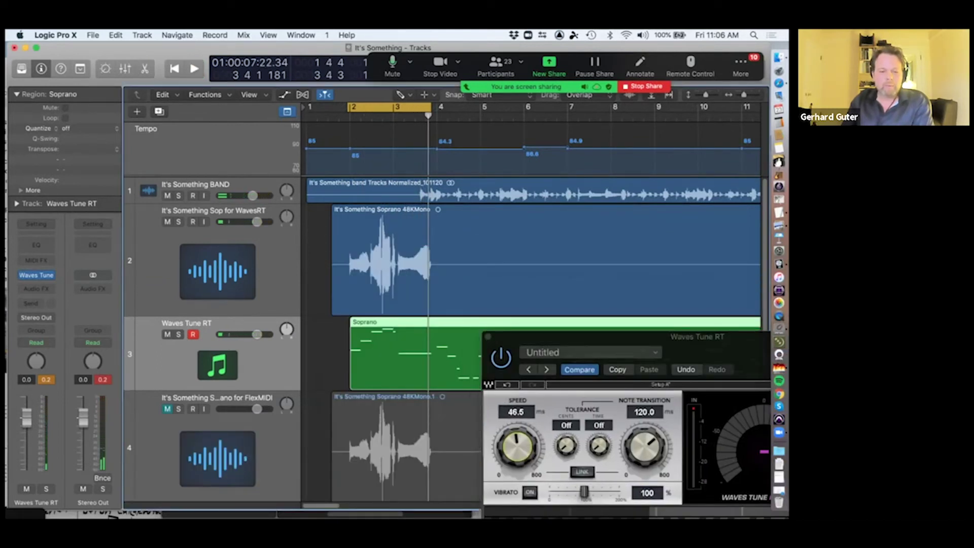
{"action": "key", "text": "e"}
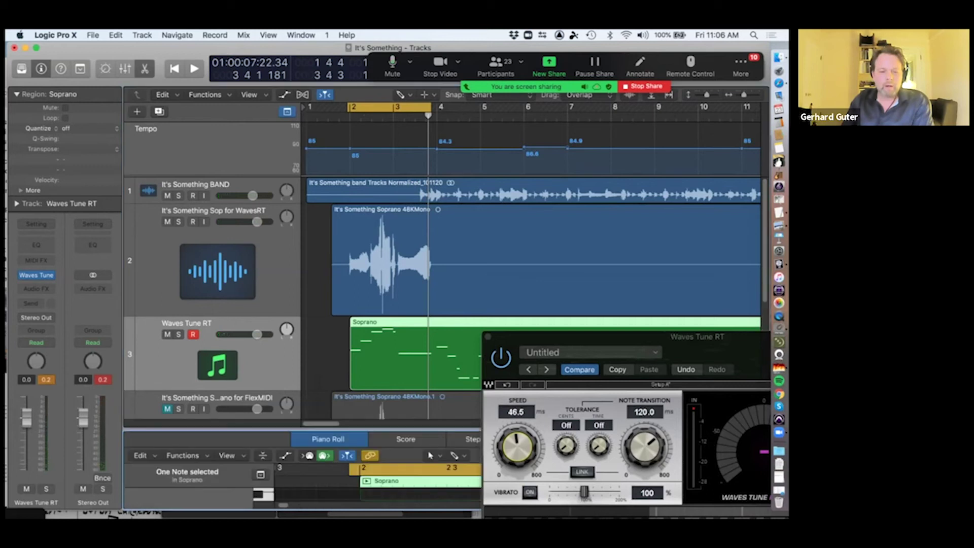
{"action": "left_click_drag", "start_coordinate": [385, 431], "coordinate": [386, 262]}
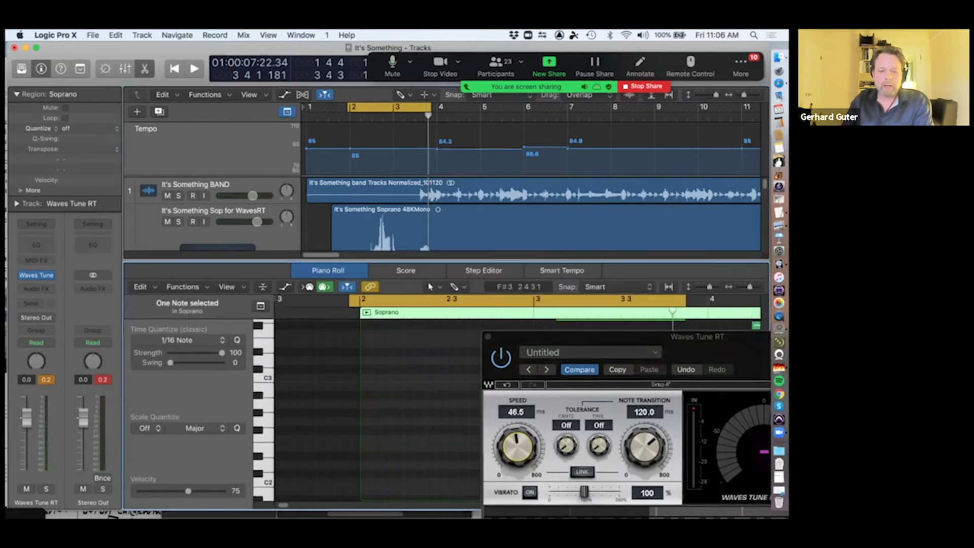
{"action": "left_click_drag", "start_coordinate": [513, 336], "coordinate": [664, 372]}
{"action": "scroll", "coordinate": [499, 386], "scroll_direction": "down", "scroll_amount": 1}
{"action": "scroll", "coordinate": [498, 386], "scroll_direction": "up", "scroll_amount": 5}
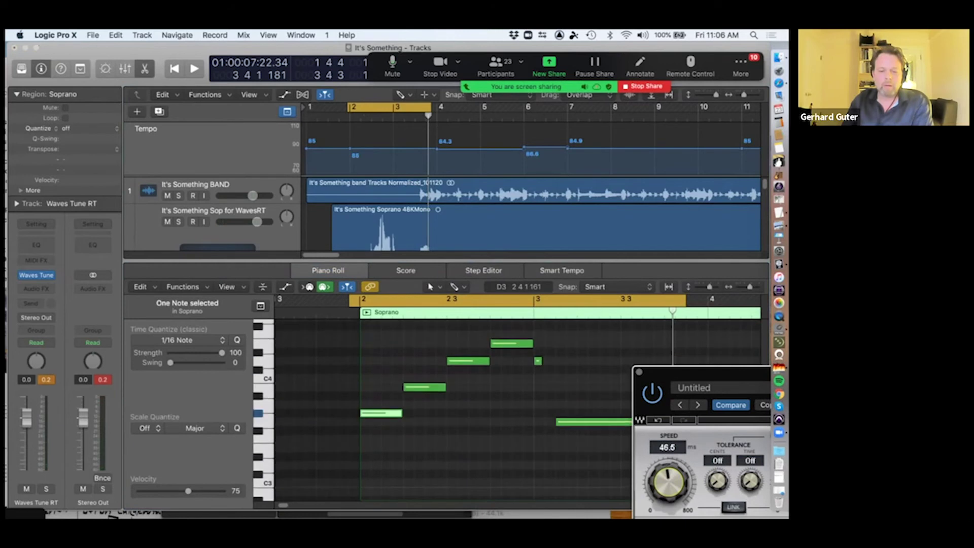
- Move the first four Soprano notes to C#4, G3, F4 and G3 and the long bar 3 note to C4, and play the cycle
{"action": "left_click", "coordinate": [395, 439]}
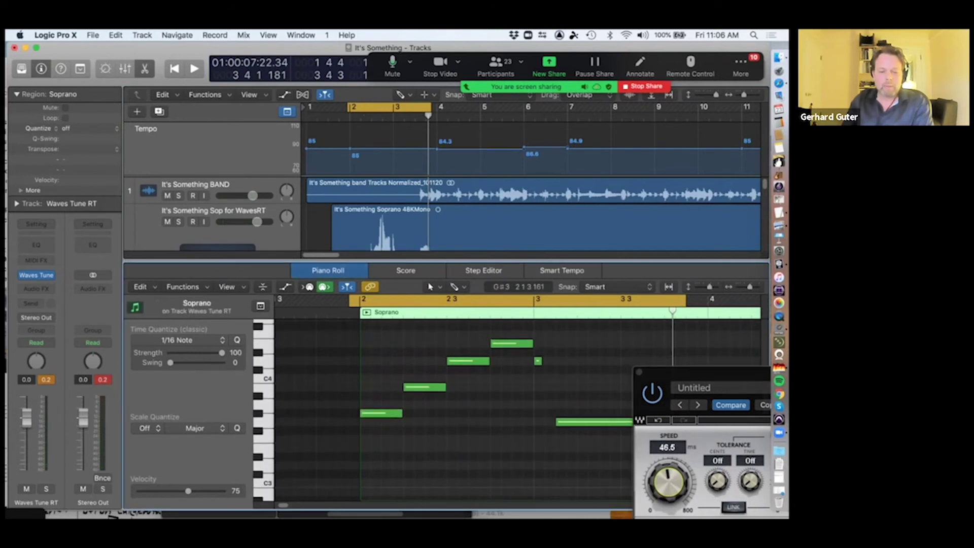
{"action": "left_click_drag", "start_coordinate": [388, 413], "coordinate": [421, 422]}
{"action": "left_click", "coordinate": [432, 387]}
{"action": "left_click_drag", "start_coordinate": [468, 361], "coordinate": [506, 422]}
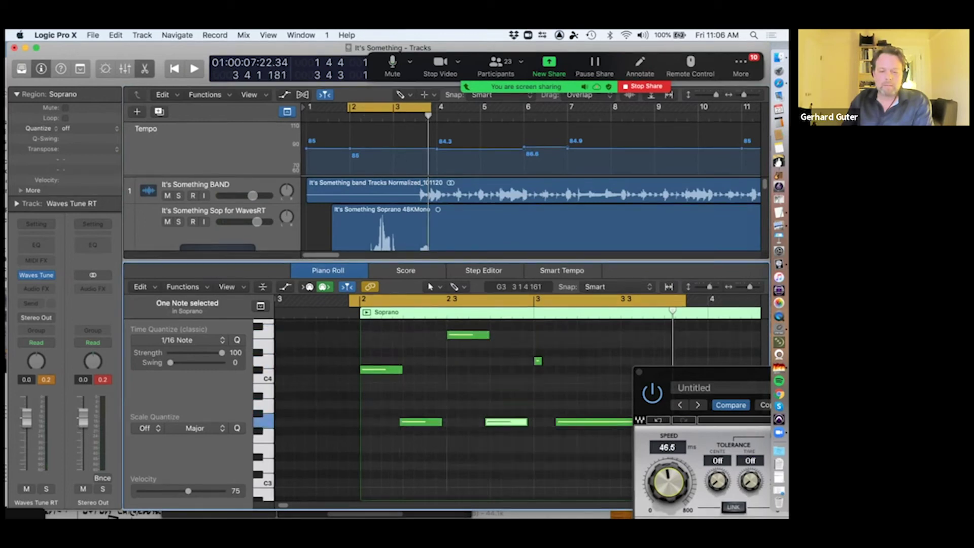
{"action": "left_click_drag", "start_coordinate": [594, 422], "coordinate": [594, 378]}
{"action": "key", "text": "space"}
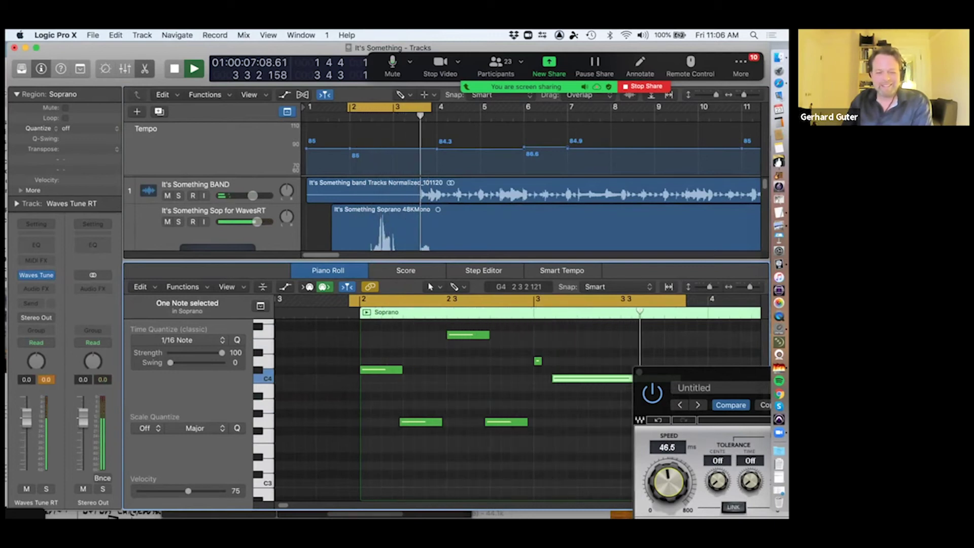
{"action": "key", "text": "space"}
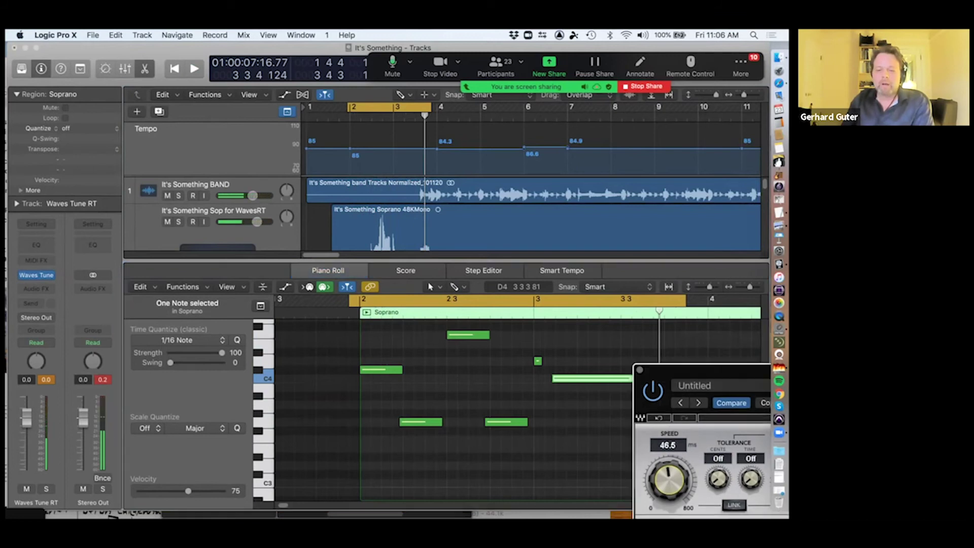
- Move the plug-in window off the piano roll and look over the Soprano notes from bar 4 through bar 11
{"action": "left_click_drag", "start_coordinate": [660, 370], "coordinate": [736, 503]}
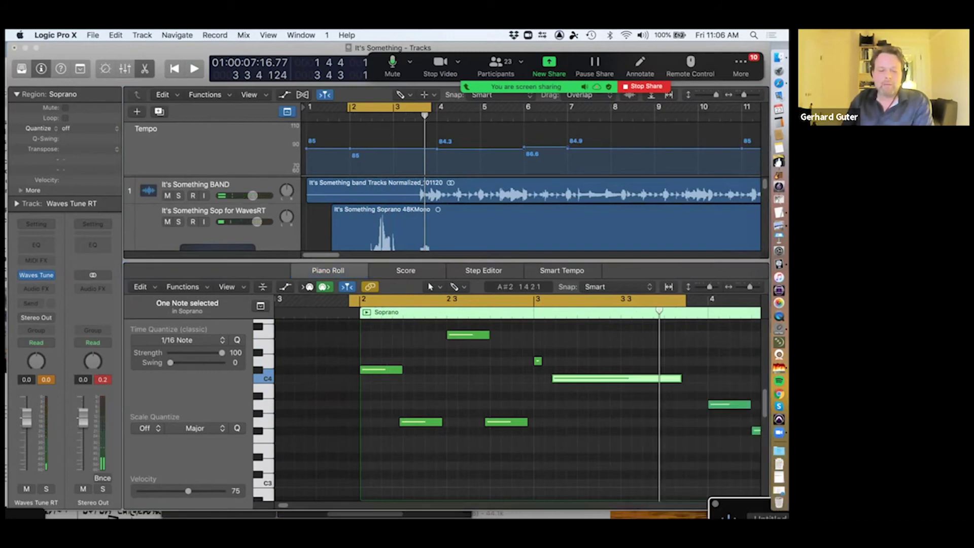
{"action": "left_click_drag", "start_coordinate": [283, 505], "coordinate": [291, 505]}
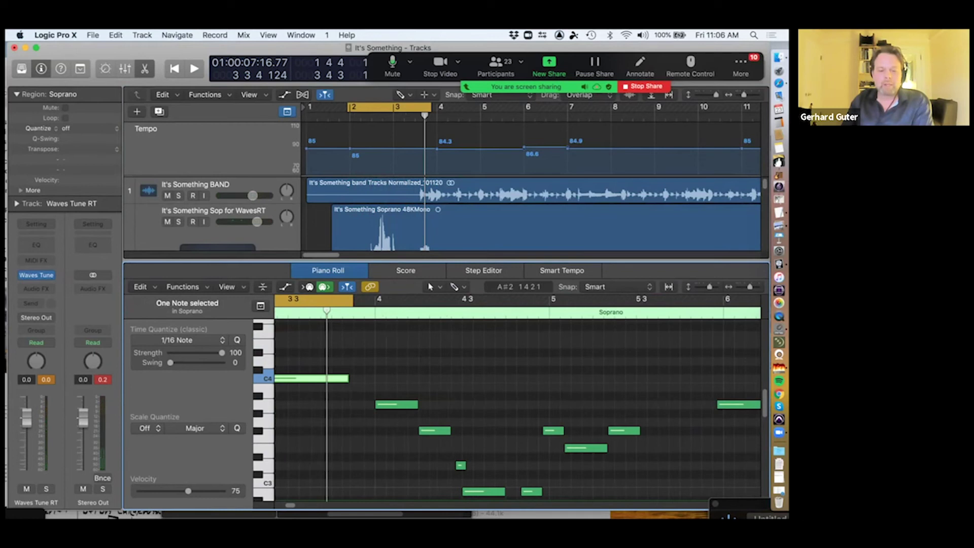
{"action": "scroll", "coordinate": [517, 398], "scroll_direction": "right", "scroll_amount": 15}
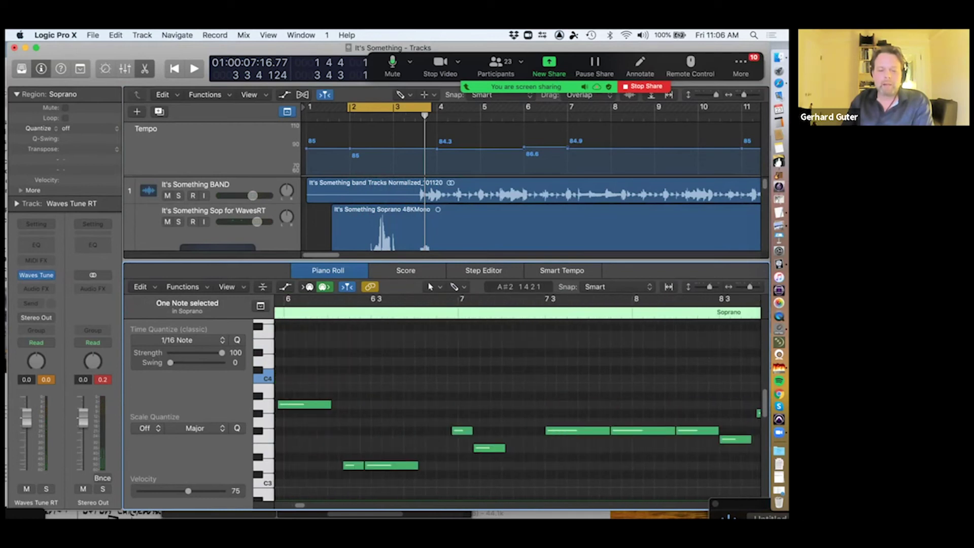
{"action": "scroll", "coordinate": [518, 398], "scroll_direction": "right", "scroll_amount": 15}
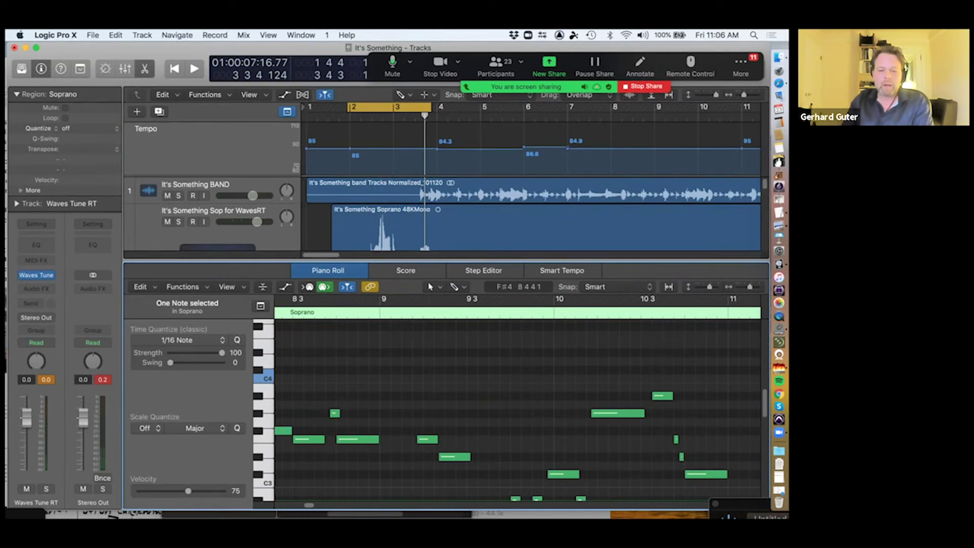
- Turn off the cycle, play the tuned soprano with the band through bars 11 to 14 while enlarging the tracks area, and stop
{"action": "scroll", "coordinate": [530, 177], "scroll_direction": "right", "scroll_amount": 10}
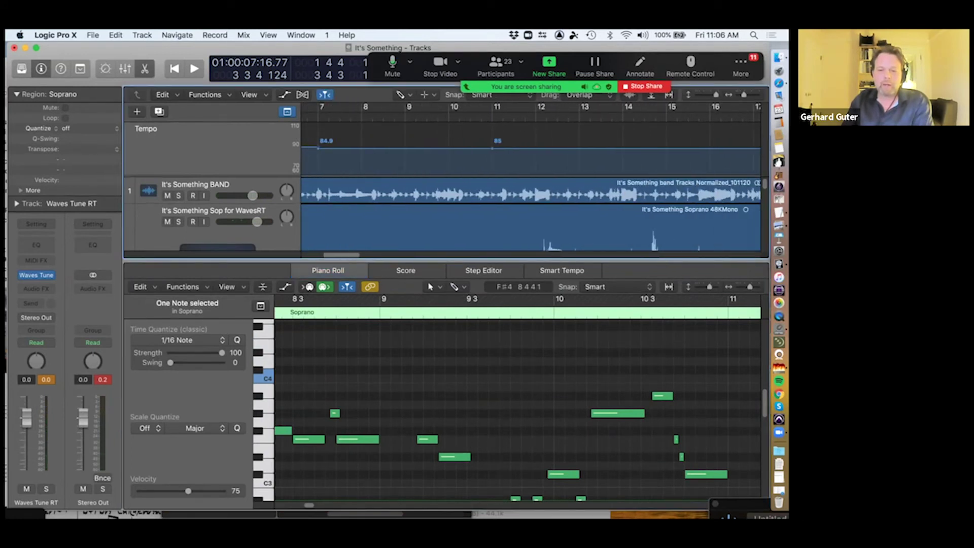
{"action": "key", "text": "space"}
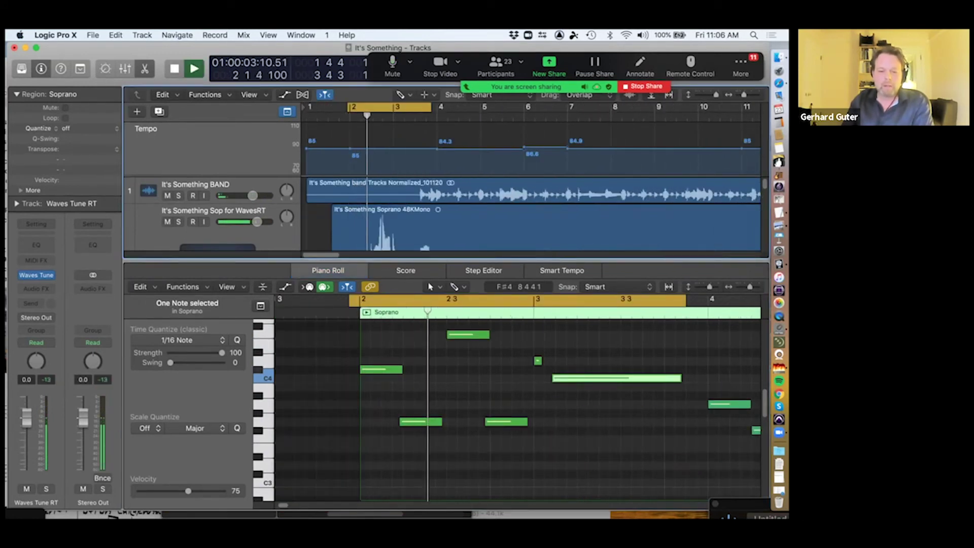
{"action": "key", "text": "space"}
{"action": "key", "text": "c"}
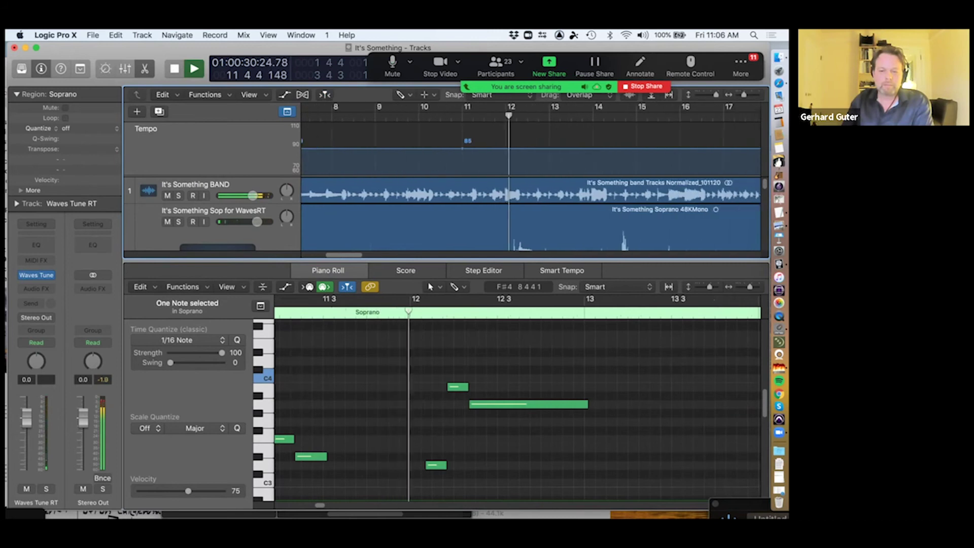
{"action": "scroll", "coordinate": [479, 332], "scroll_direction": "down", "scroll_amount": 3}
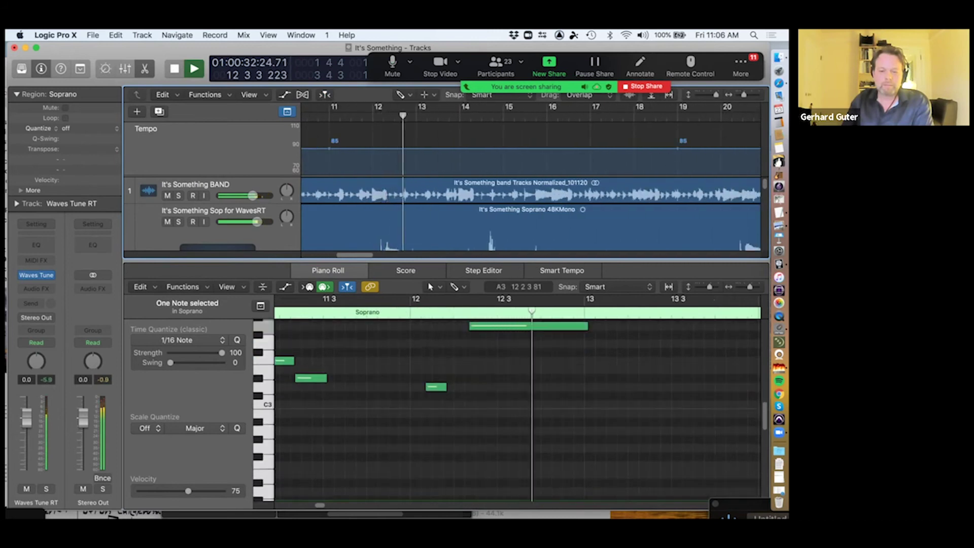
{"action": "left_click_drag", "start_coordinate": [468, 260], "coordinate": [468, 338]}
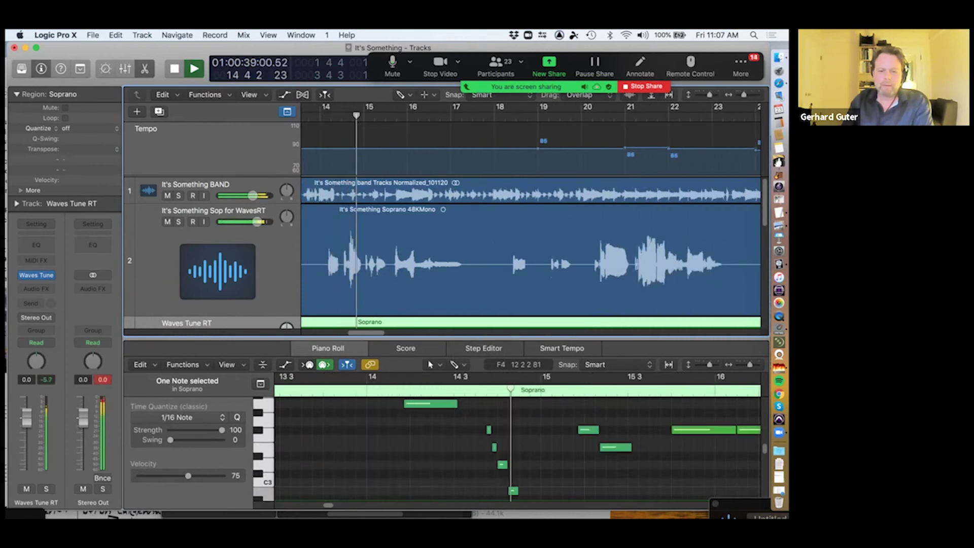
{"action": "key", "text": "space"}
- Transpose the six descending Soprano notes in the second half of bar 14 up four semitones and play the passage
{"action": "key", "text": "comma"}
{"action": "left_click_drag", "start_coordinate": [394, 338], "coordinate": [393, 225]}
{"action": "left_click", "coordinate": [479, 325]}
{"action": "left_click_drag", "start_coordinate": [474, 310], "coordinate": [530, 411]}
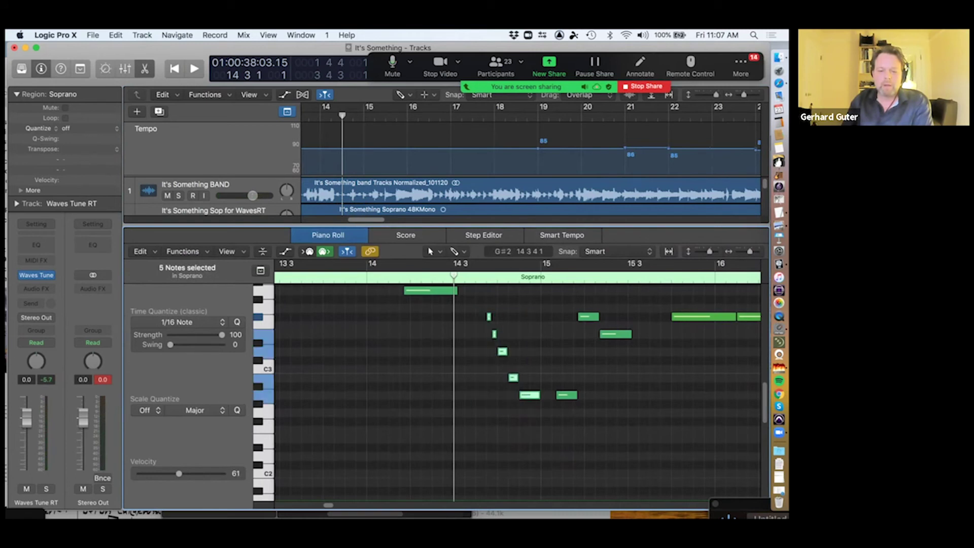
{"action": "scroll", "coordinate": [530, 411], "scroll_direction": "up", "scroll_amount": 1}
{"action": "scroll", "coordinate": [487, 405], "scroll_direction": "up", "scroll_amount": 4}
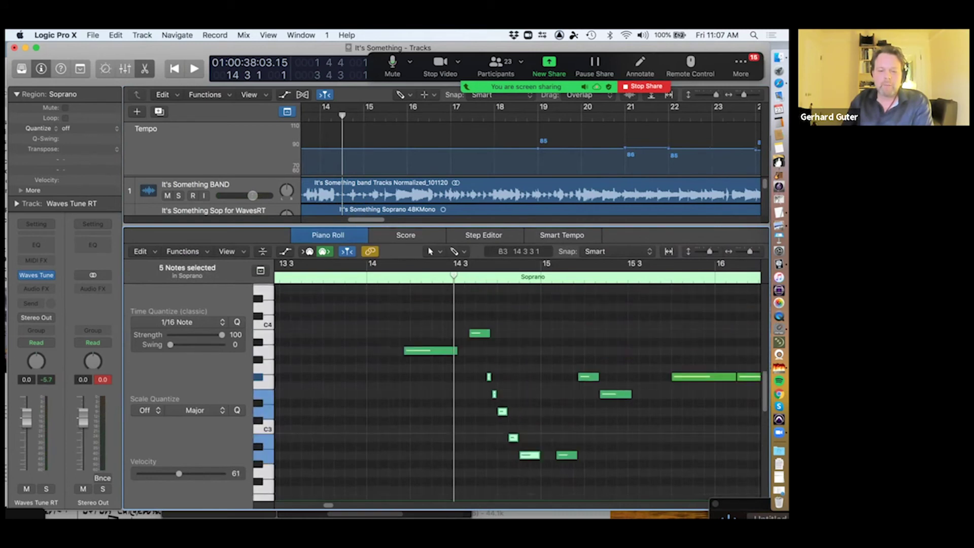
{"action": "left_click", "coordinate": [479, 333]}
{"action": "left_click_drag", "start_coordinate": [474, 313], "coordinate": [530, 464]}
{"action": "key", "text": "super+Up"}
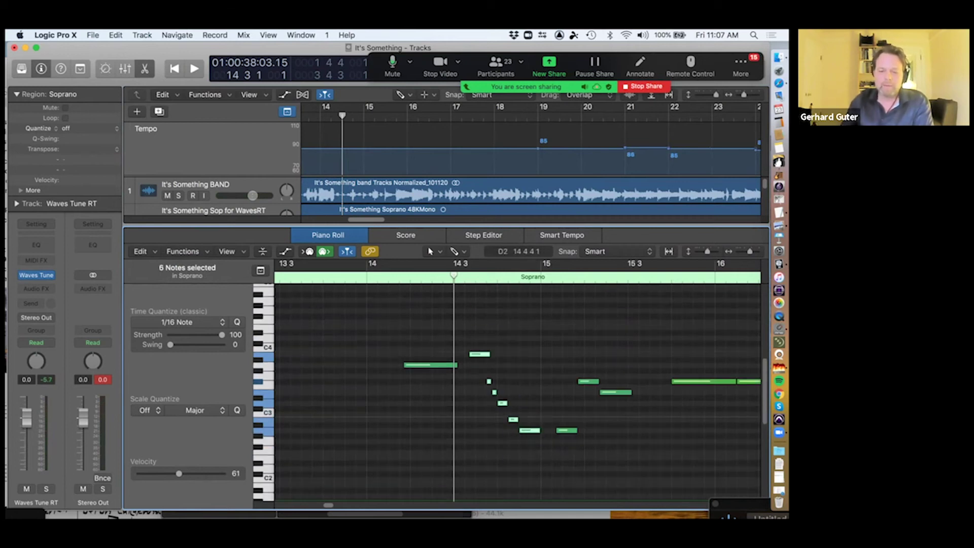
{"action": "left_click_drag", "start_coordinate": [477, 354], "coordinate": [479, 332]}
{"action": "left_click", "coordinate": [477, 306]}
{"action": "key", "text": "space"}
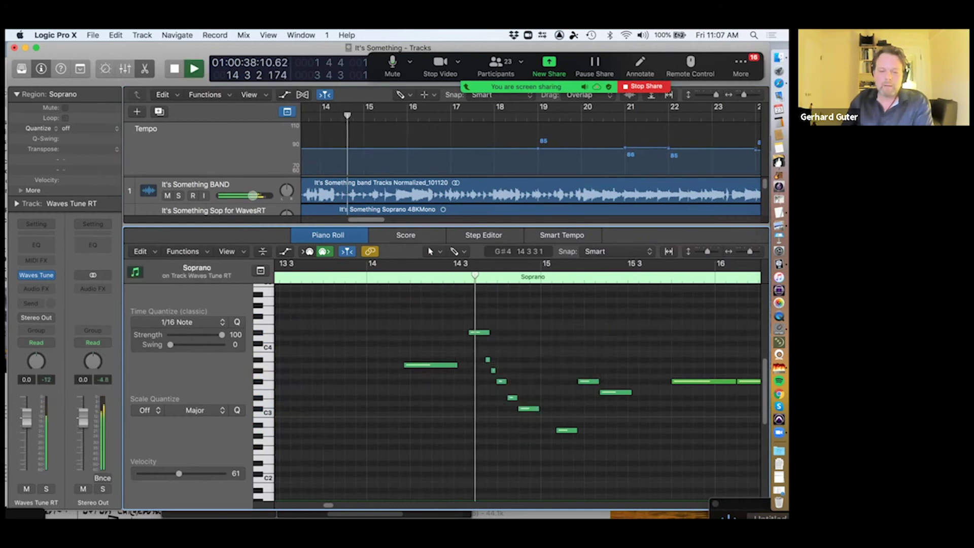
{"action": "key", "text": "space"}
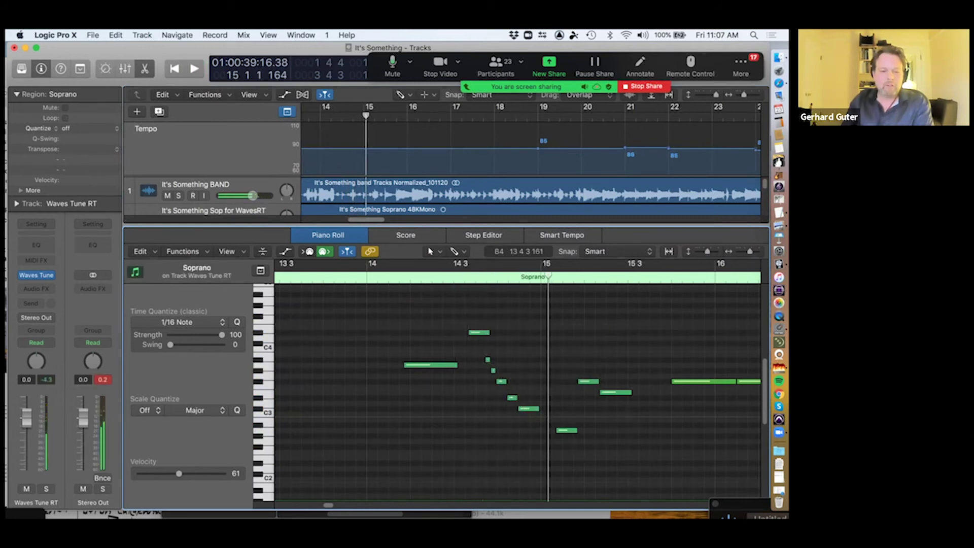
- Mute the Waves Tune RT track and unmute the soprano FlexMIDI track, with the tracks area enlarged
{"action": "left_click_drag", "start_coordinate": [477, 226], "coordinate": [477, 410]}
{"action": "scroll", "coordinate": [531, 288], "scroll_direction": "down", "scroll_amount": 3}
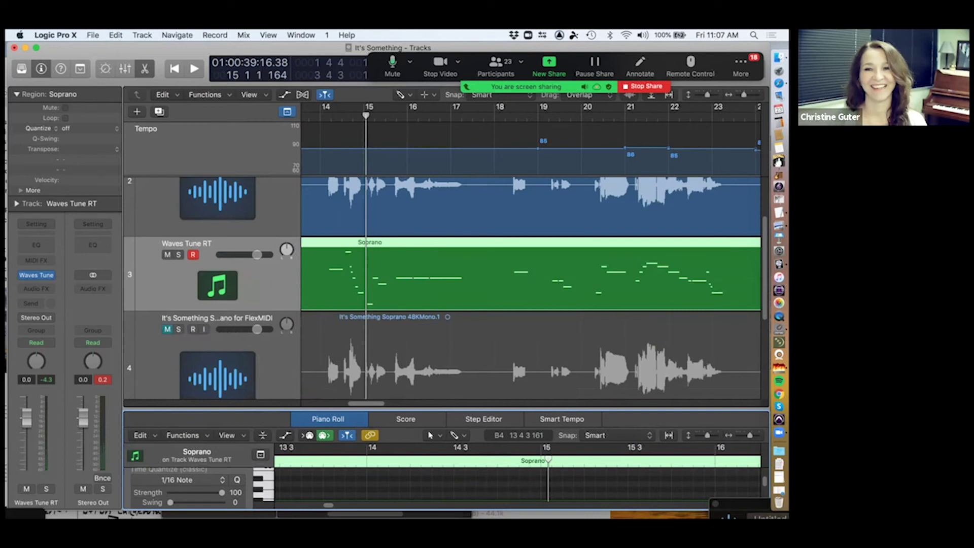
{"action": "key", "text": "ctrl+m"}
{"action": "scroll", "coordinate": [531, 290], "scroll_direction": "up", "scroll_amount": 3}
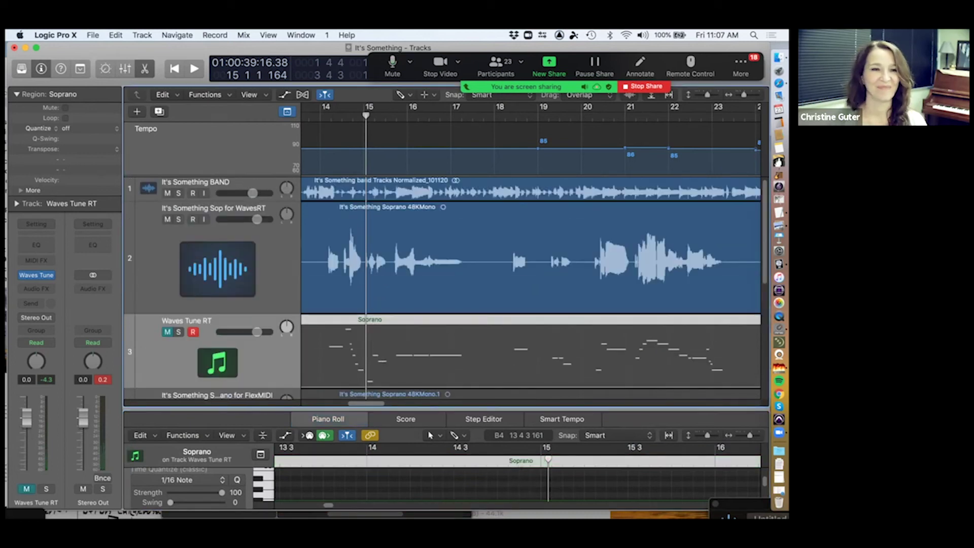
{"action": "scroll", "coordinate": [531, 289], "scroll_direction": "down", "scroll_amount": 4}
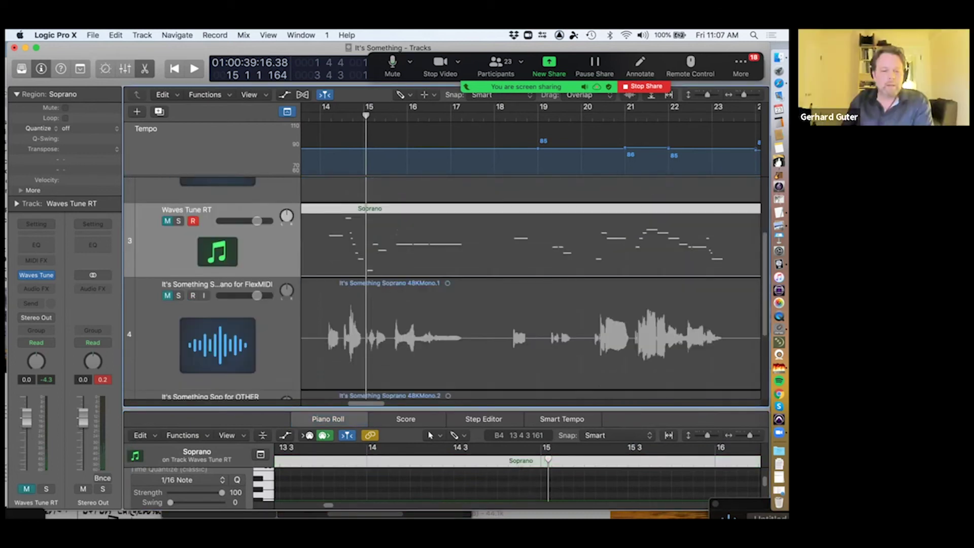
{"action": "left_click", "coordinate": [167, 296]}
{"action": "scroll", "coordinate": [443, 288], "scroll_direction": "down", "scroll_amount": 4}
{"action": "scroll", "coordinate": [531, 289], "scroll_direction": "up", "scroll_amount": 2}
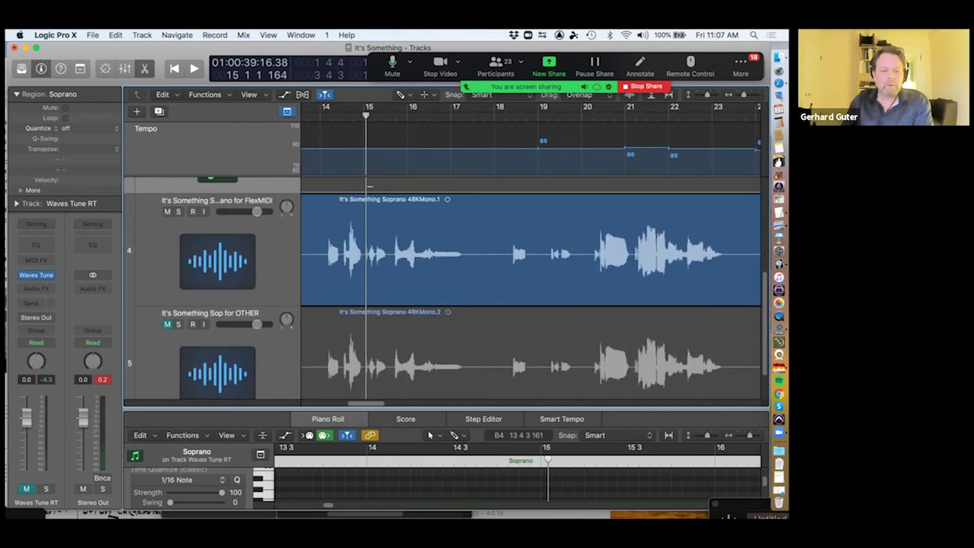
- Show the soprano FlexMIDI region with Flex Pitch in an enlarged audio track editor and enable MIDI In
{"action": "left_click", "coordinate": [379, 264]}
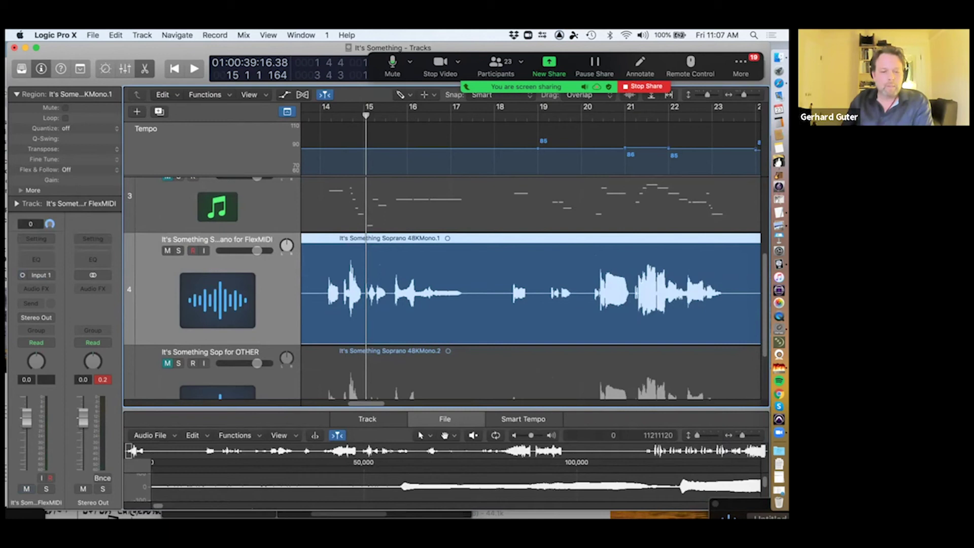
{"action": "key", "text": "super+f"}
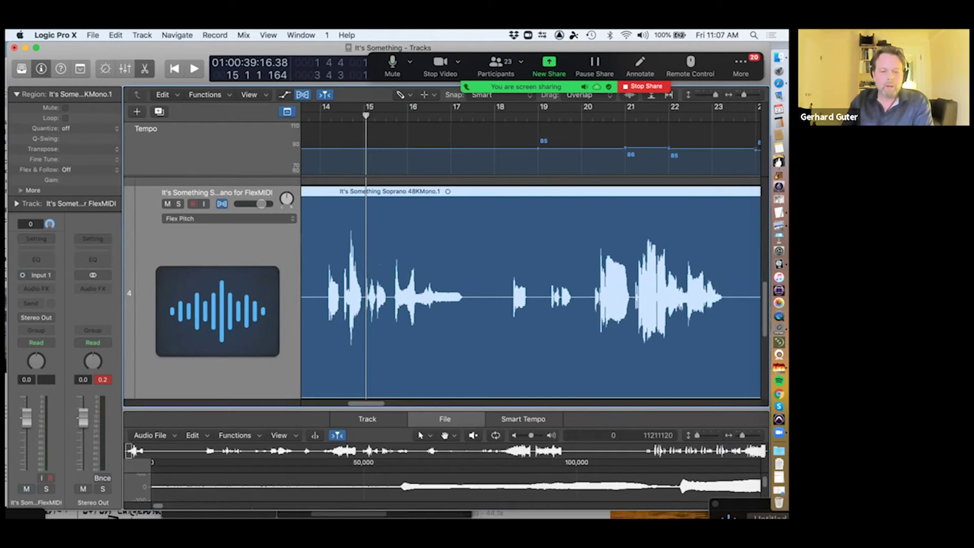
{"action": "left_click", "coordinate": [367, 419]}
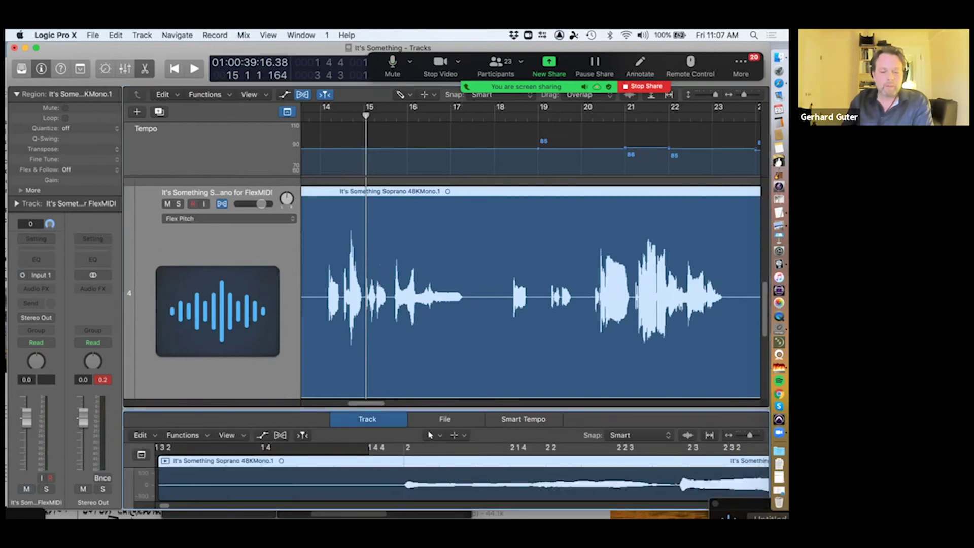
{"action": "left_click_drag", "start_coordinate": [446, 409], "coordinate": [445, 218]}
{"action": "key", "text": "super+f"}
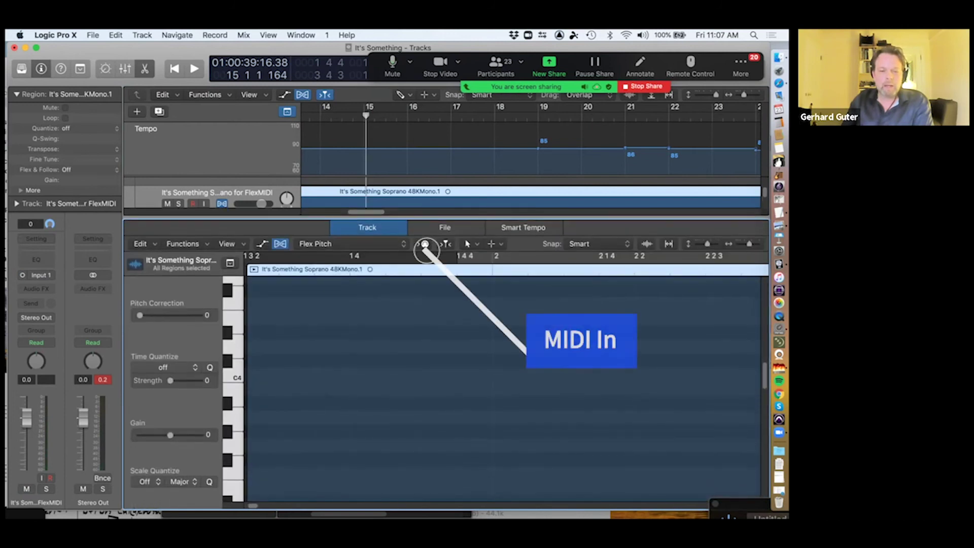
{"action": "left_click", "coordinate": [425, 245]}
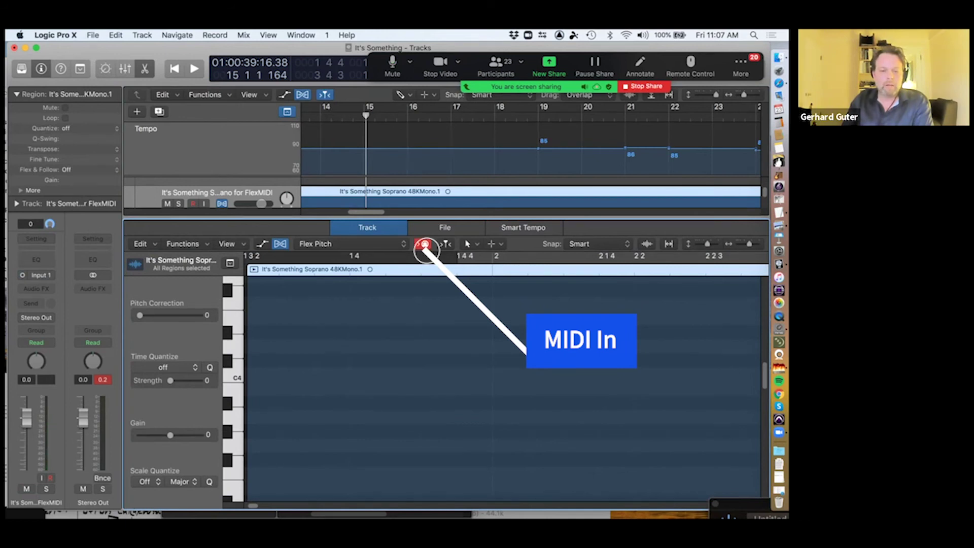
- Shrink the editor, go back to the start of the song, and zoom in horizontally on the opening soprano phrase
{"action": "left_click_drag", "start_coordinate": [425, 218], "coordinate": [425, 405]}
{"action": "scroll", "coordinate": [531, 292], "scroll_direction": "left", "scroll_amount": 10}
{"action": "scroll", "coordinate": [530, 292], "scroll_direction": "left", "scroll_amount": 1}
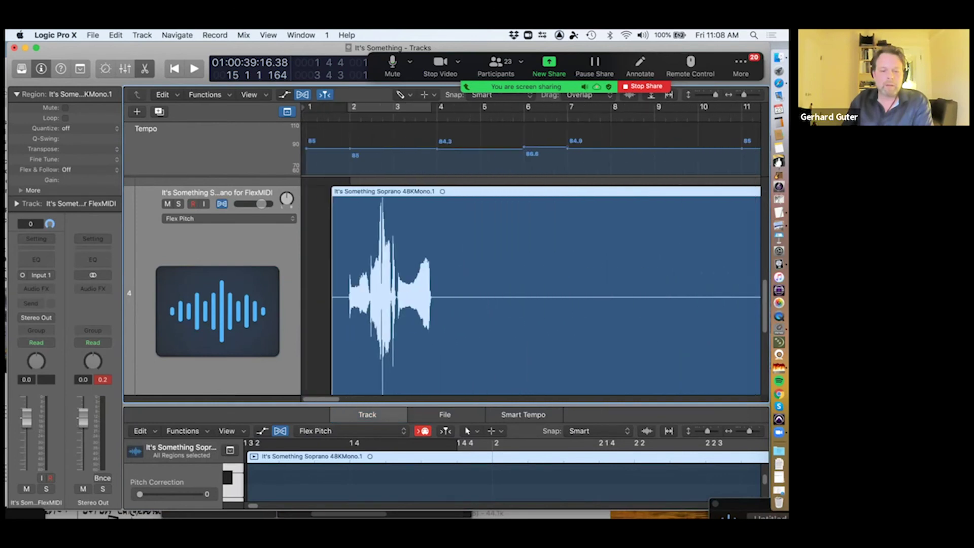
{"action": "key", "text": "Return"}
{"action": "key", "text": "super+Right"}
{"action": "key", "text": "super+Right"}
{"action": "key", "text": "super+Right"}
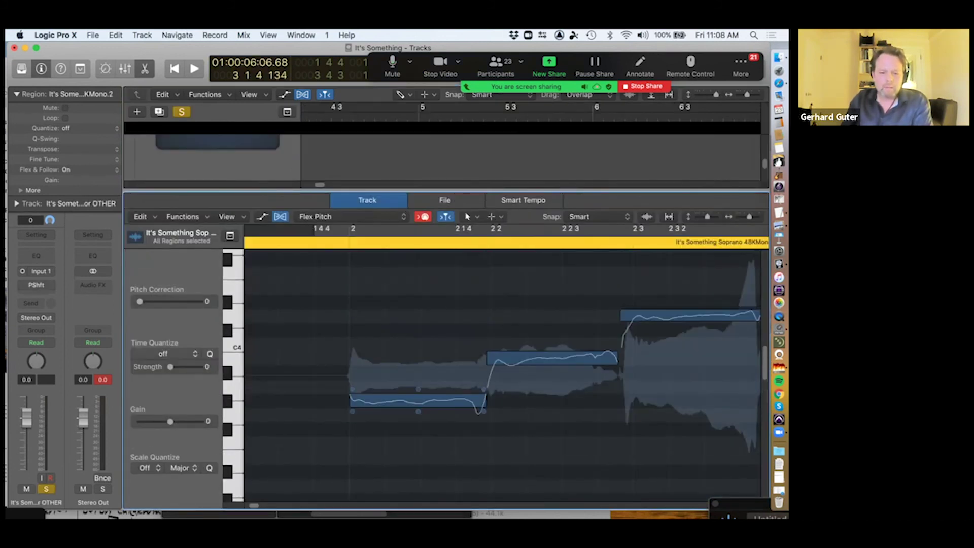
- Return the playhead to bar 2 and select the first soprano note in the Flex Pitch editor
{"action": "key", "text": "Return"}
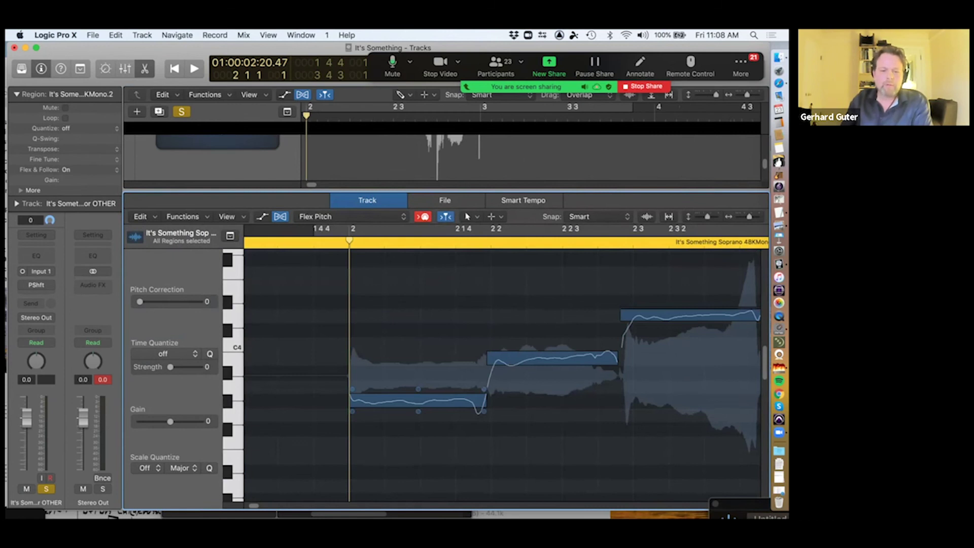
{"action": "scroll", "coordinate": [502, 376], "scroll_direction": "down", "scroll_amount": 3}
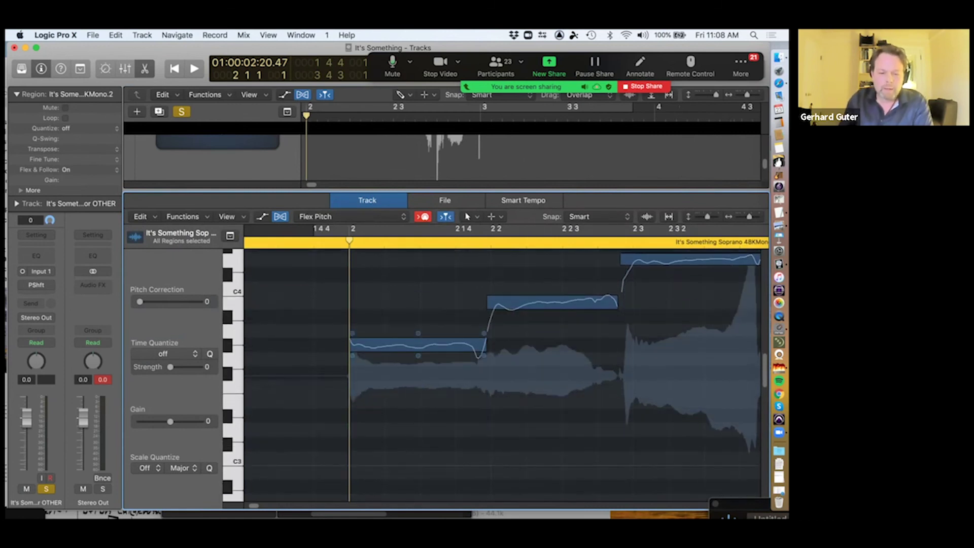
{"action": "scroll", "coordinate": [502, 376], "scroll_direction": "up", "scroll_amount": 1}
{"action": "left_click", "coordinate": [418, 349]}
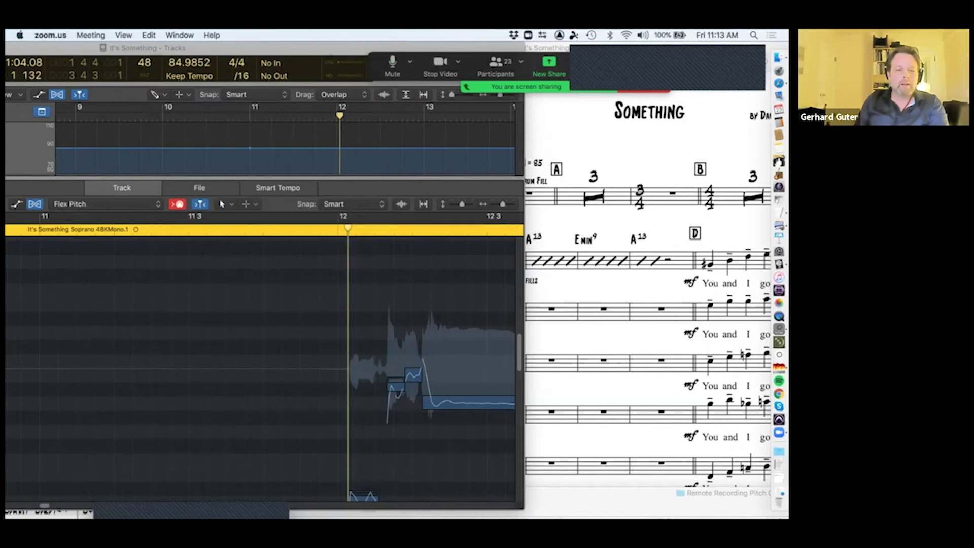
- Move the project window fully into view and play the soloed soprano FlexMIDI phrase in bars 2 and 3, and stop
{"action": "left_click_drag", "start_coordinate": [213, 47], "coordinate": [459, 48]}
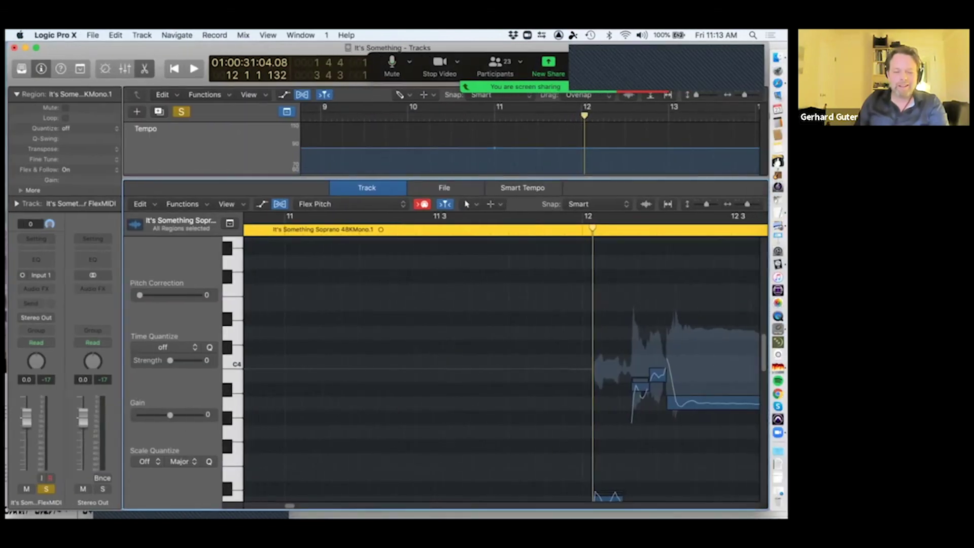
{"action": "scroll", "coordinate": [506, 363], "scroll_direction": "left", "scroll_amount": 1}
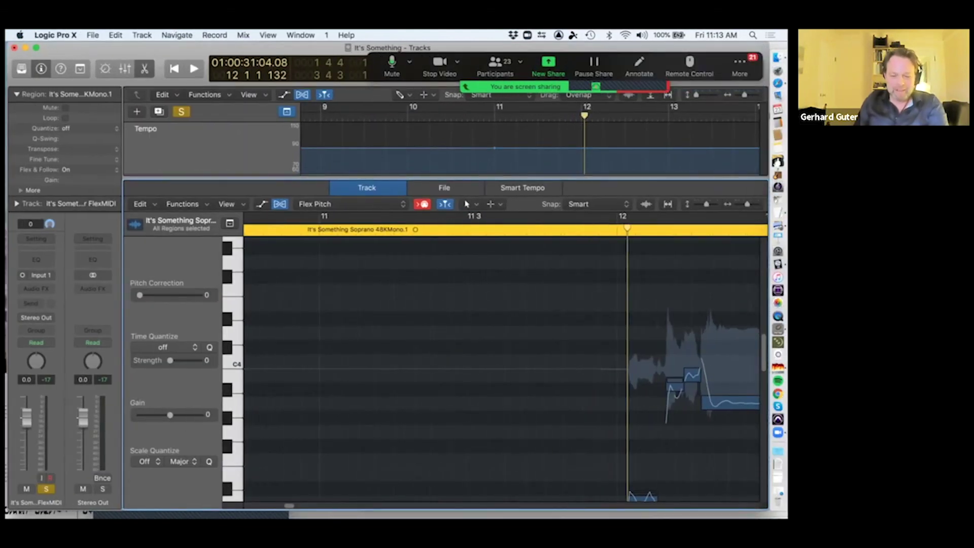
{"action": "key", "text": "space"}
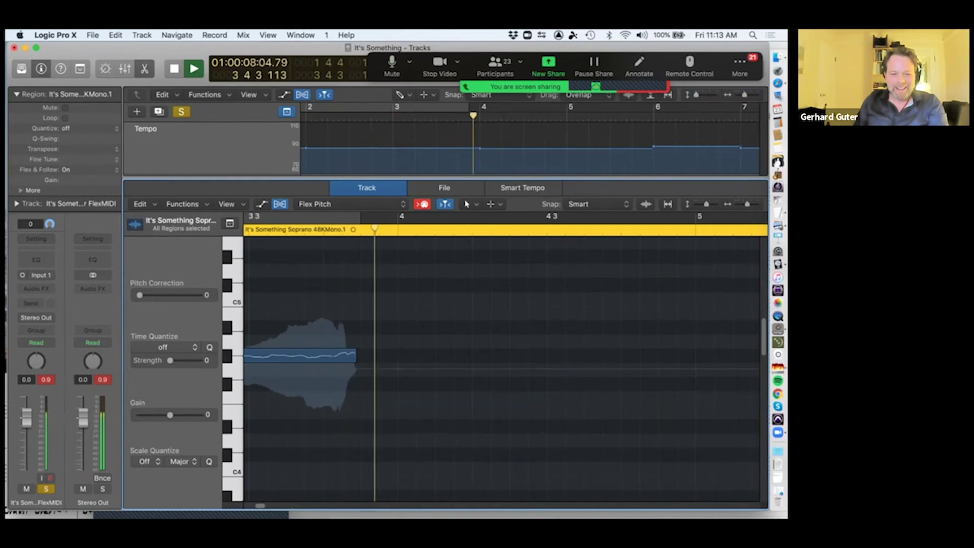
{"action": "key", "text": "space"}
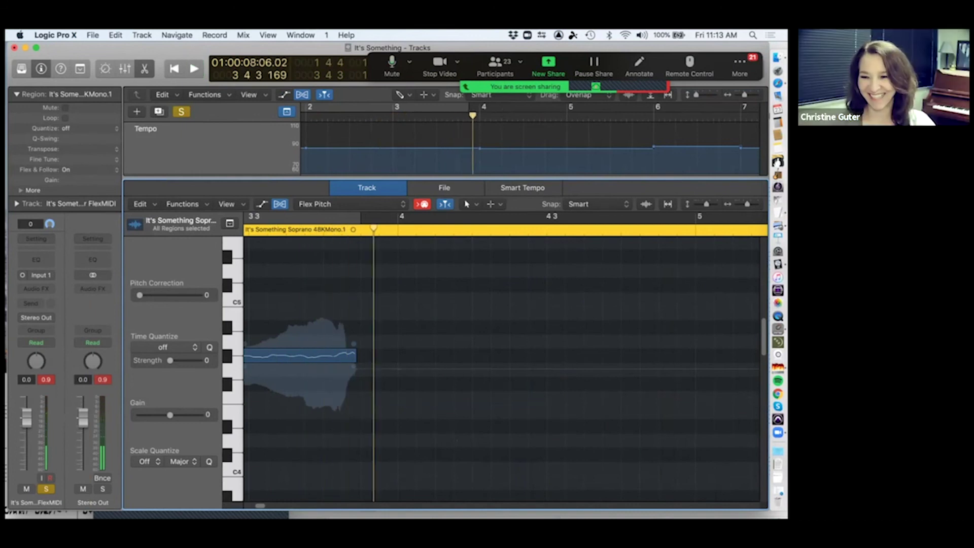
- Shrink the Flex Pitch editor to give the soprano audio tracks more room
{"action": "left_click_drag", "start_coordinate": [445, 178], "coordinate": [445, 425]}
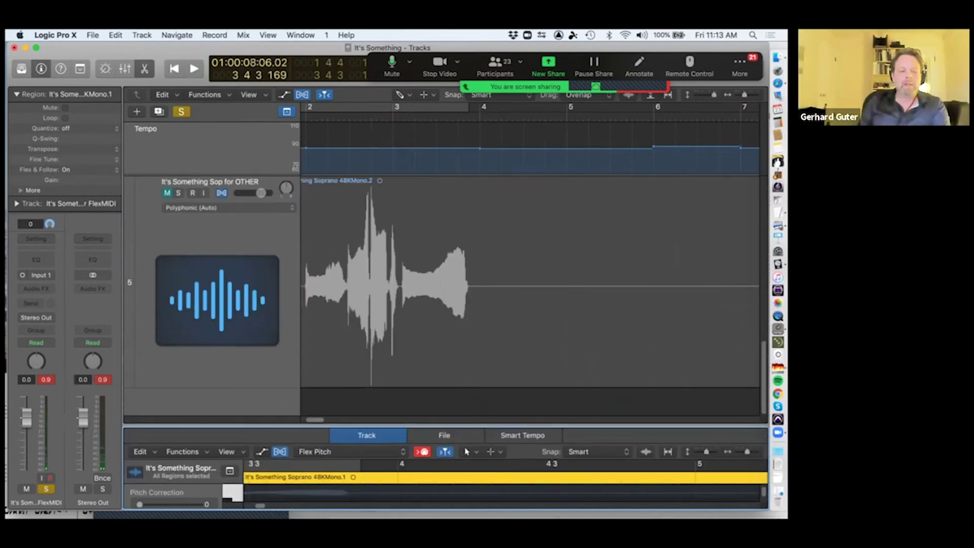